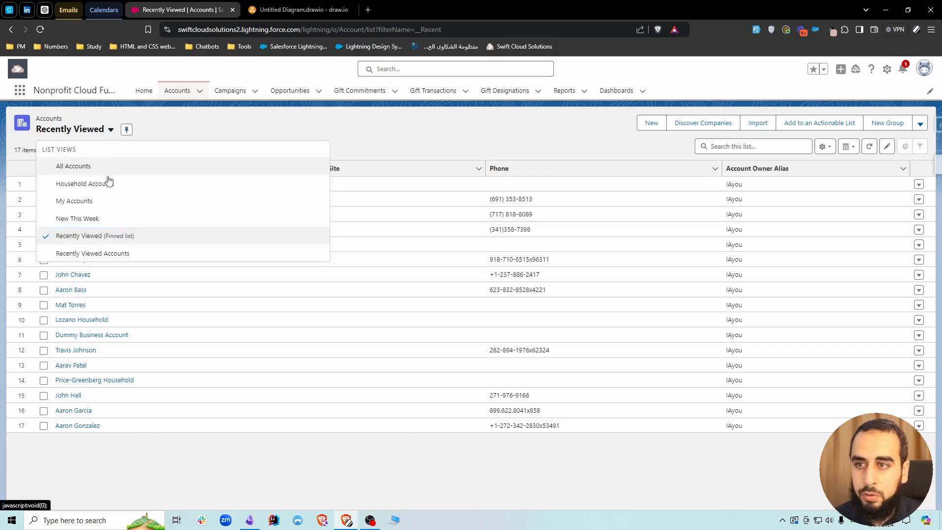
Open a person account from the All Accounts list and start a new contact-contact relationship from its connections.
{"action": "left_click", "coordinate": [71, 168]}
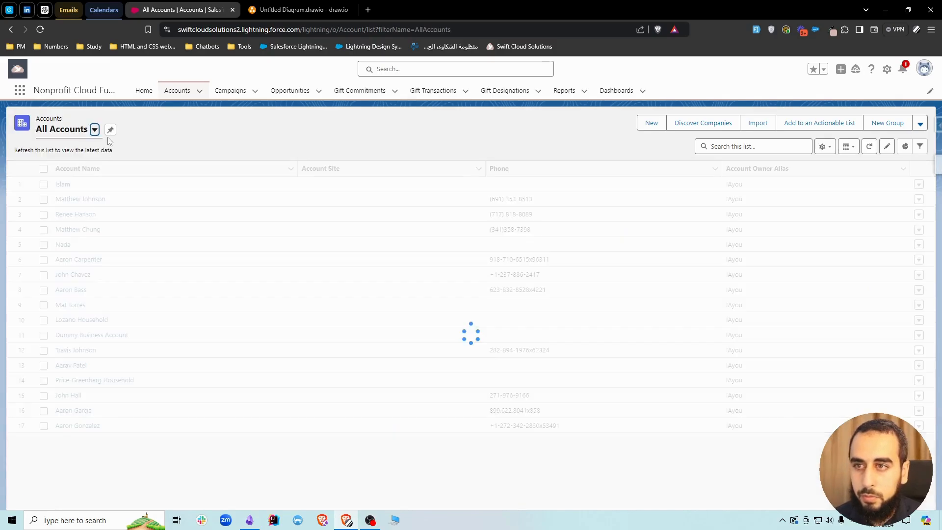
{"action": "left_click", "coordinate": [75, 410]}
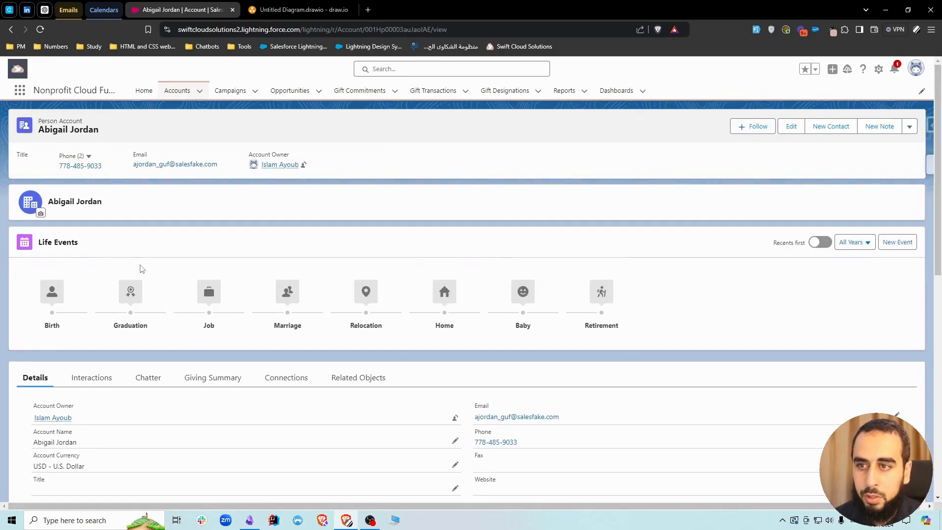
{"action": "left_click", "coordinate": [295, 375]}
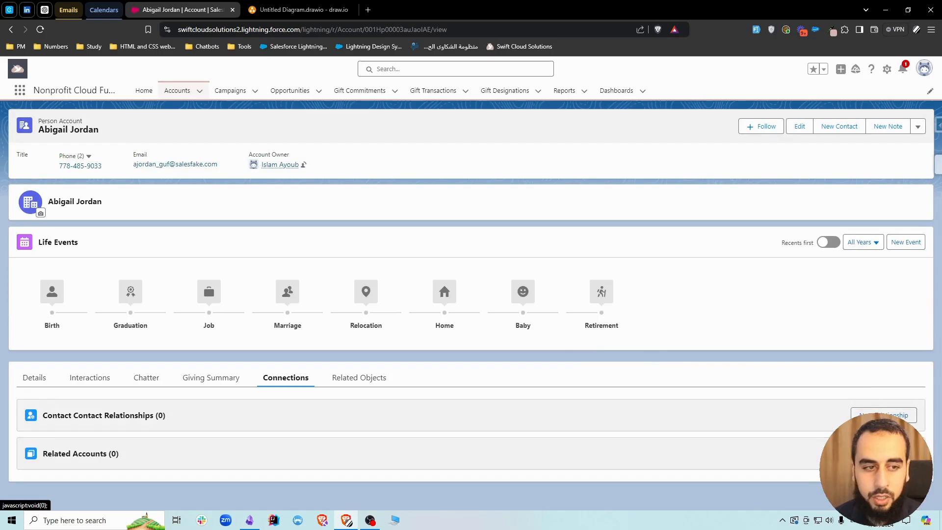
{"action": "left_click", "coordinate": [884, 416]}
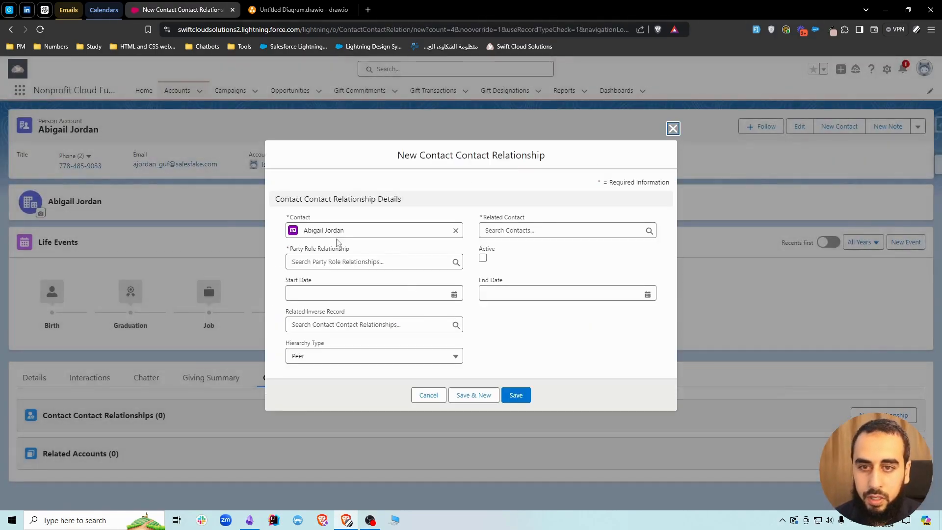
Set the related contact to the first suggestion of a last-name search and mark the relationship active.
{"action": "left_click", "coordinate": [518, 230]}
{"action": "type", "text": "ab"}
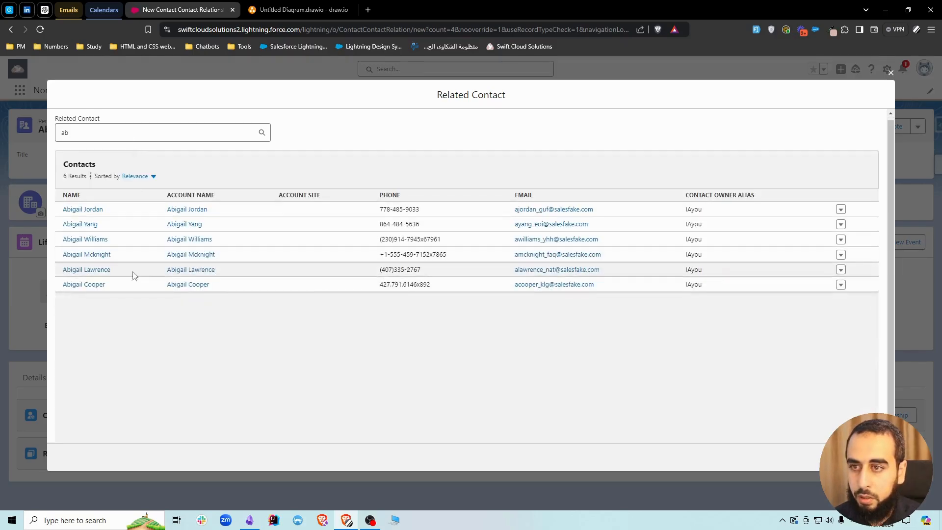
{"action": "double_click", "coordinate": [86, 133]}
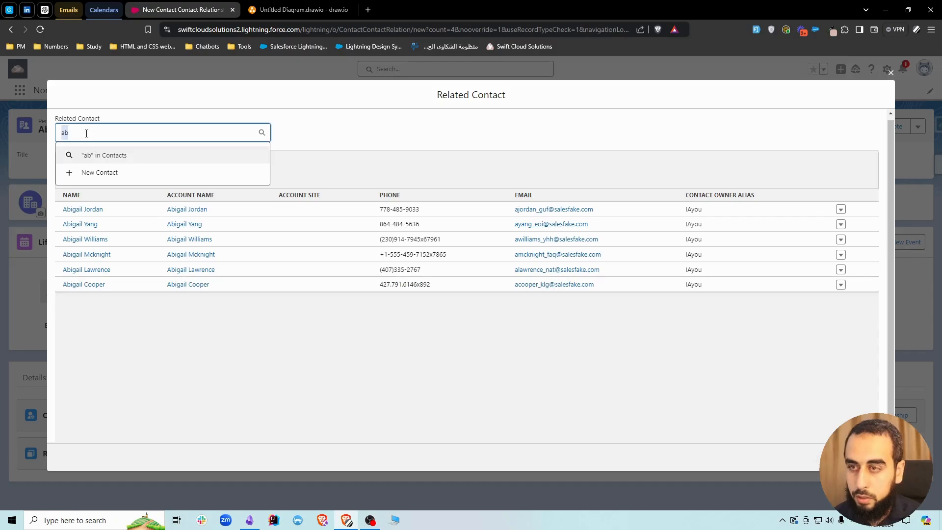
{"action": "type", "text": "coo"}
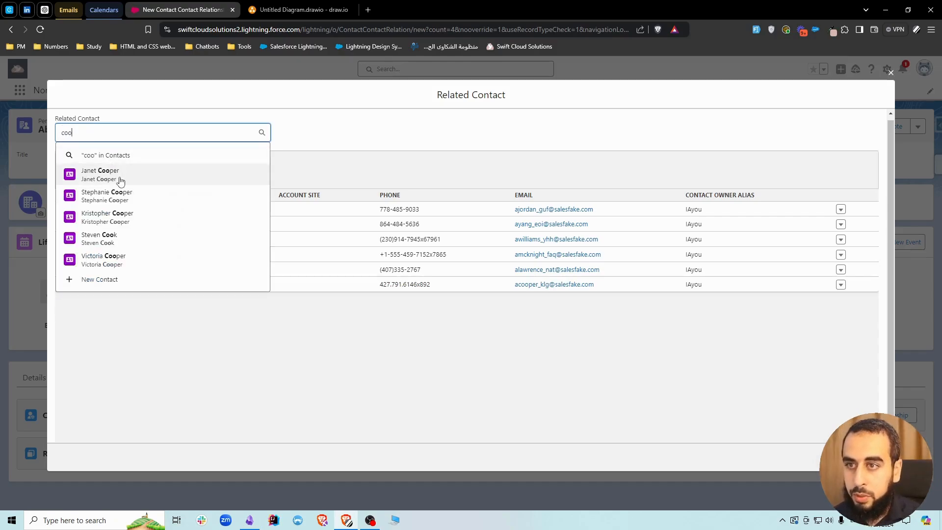
{"action": "left_click", "coordinate": [120, 176]}
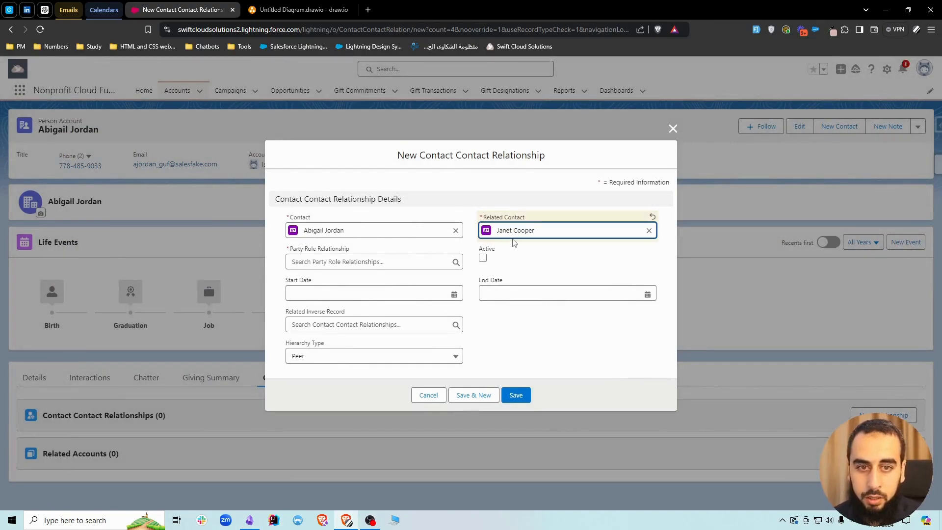
{"action": "left_click", "coordinate": [483, 258]}
Set the relationship's party role relationship to Parent-Child-CCR.
{"action": "left_click", "coordinate": [337, 262]}
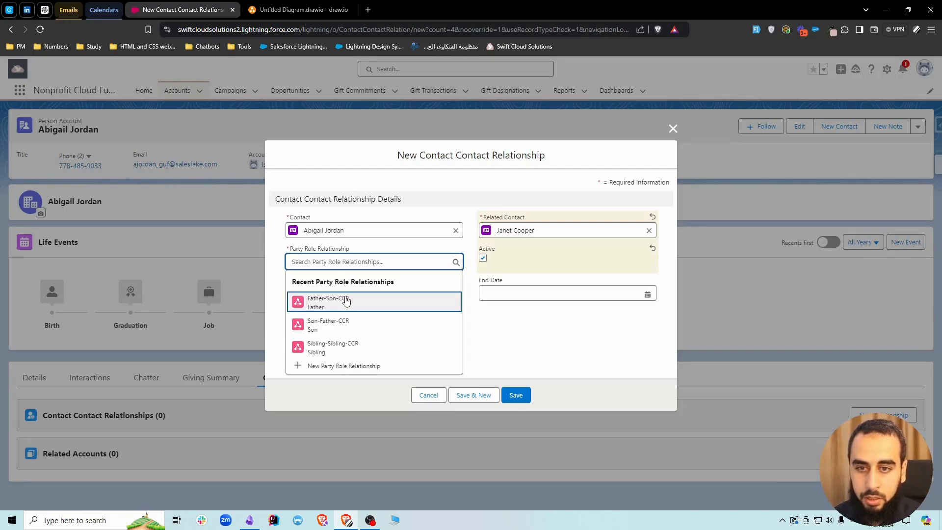
{"action": "left_click", "coordinate": [344, 301]}
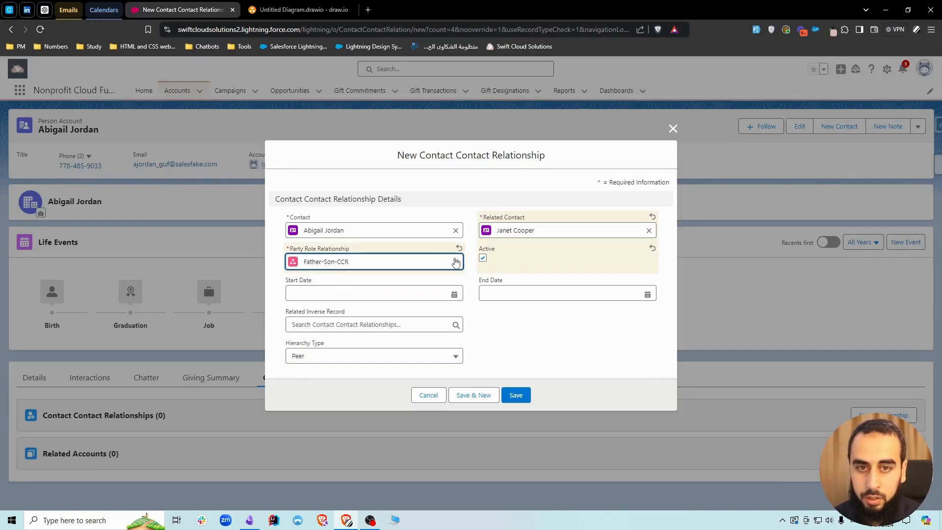
{"action": "left_click", "coordinate": [456, 261]}
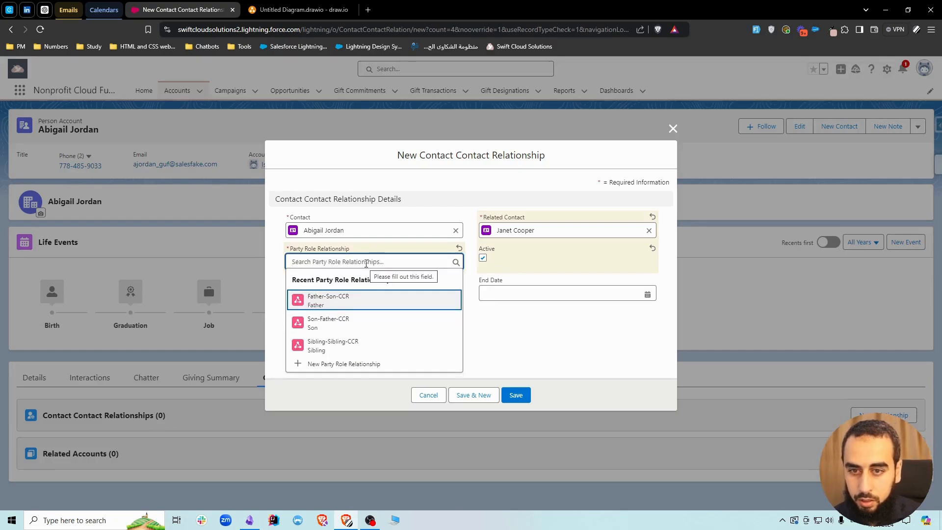
{"action": "type", "text": "poare"}
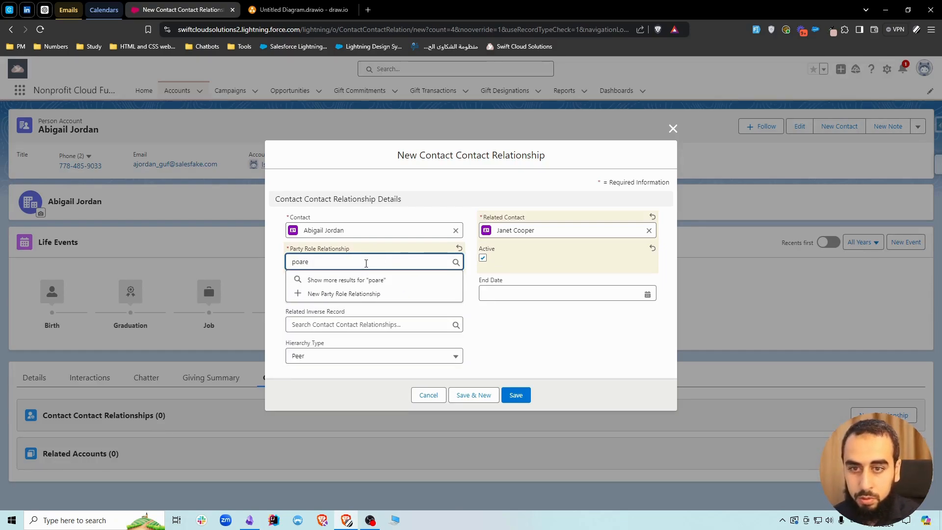
{"action": "key", "text": "BackSpace"}
{"action": "key", "text": "BackSpace"}
{"action": "key", "text": "BackSpace"}
{"action": "key", "text": "BackSpace"}
{"action": "type", "text": "are"}
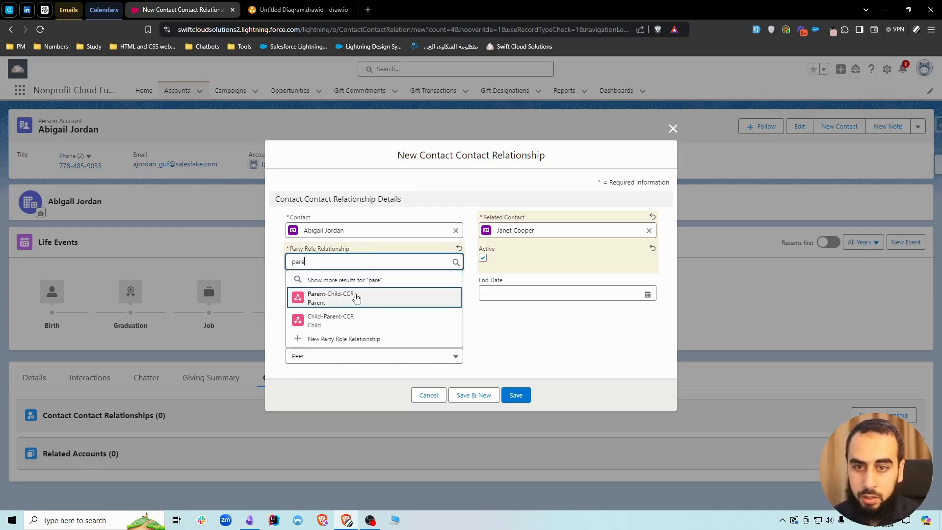
{"action": "left_click", "coordinate": [356, 298]}
Set the relationship's start date to 7/1/2024 and its end date to 7/3/2104.
{"action": "left_click", "coordinate": [417, 293]}
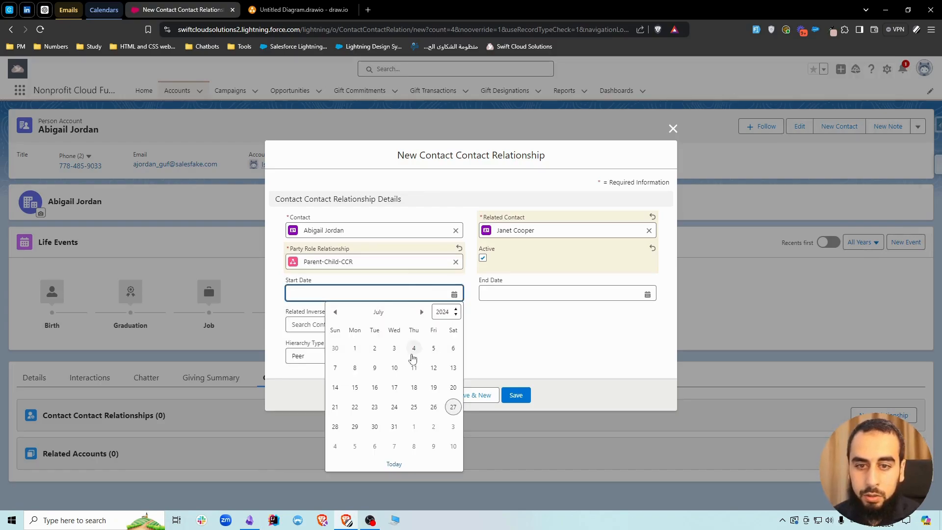
{"action": "left_click", "coordinate": [355, 348]}
{"action": "left_click", "coordinate": [489, 297]}
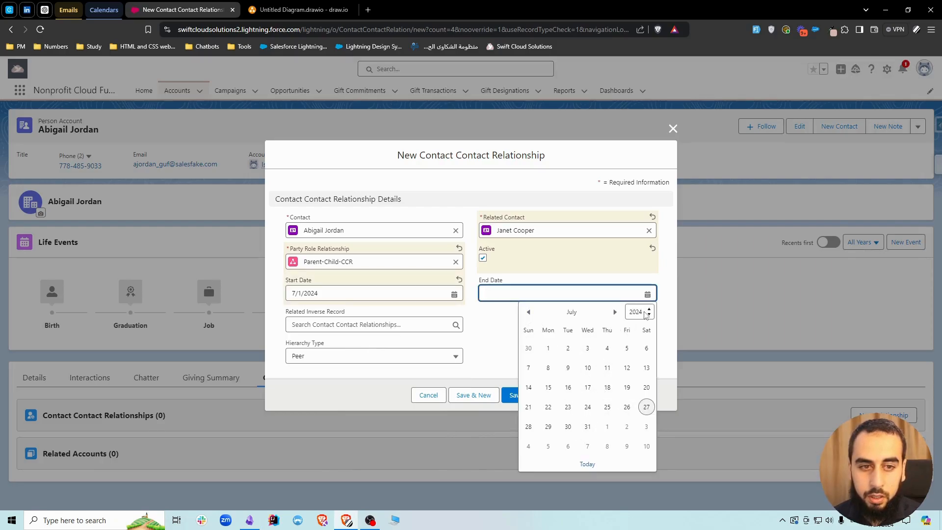
{"action": "left_click", "coordinate": [645, 315]}
{"action": "scroll", "coordinate": [639, 459], "scroll_direction": "down", "scroll_amount": 15}
{"action": "left_click", "coordinate": [638, 464]}
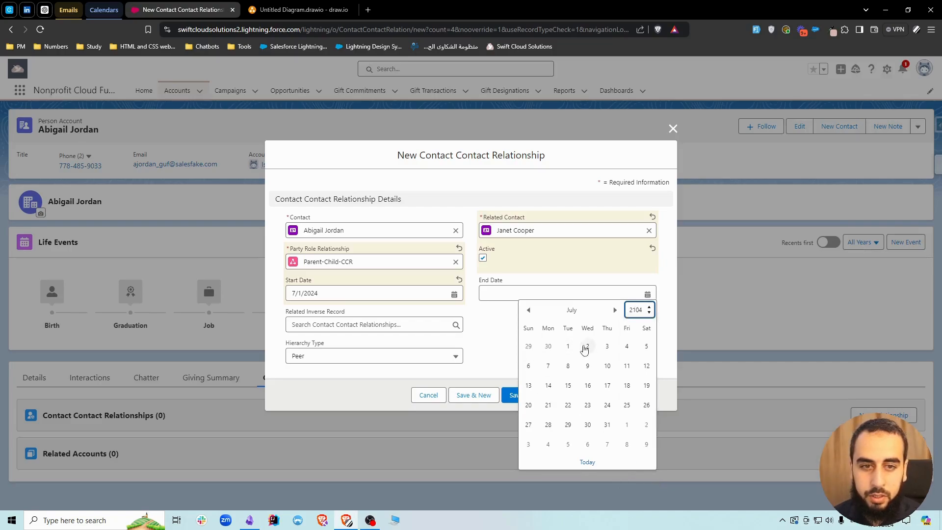
{"action": "left_click", "coordinate": [608, 350]}
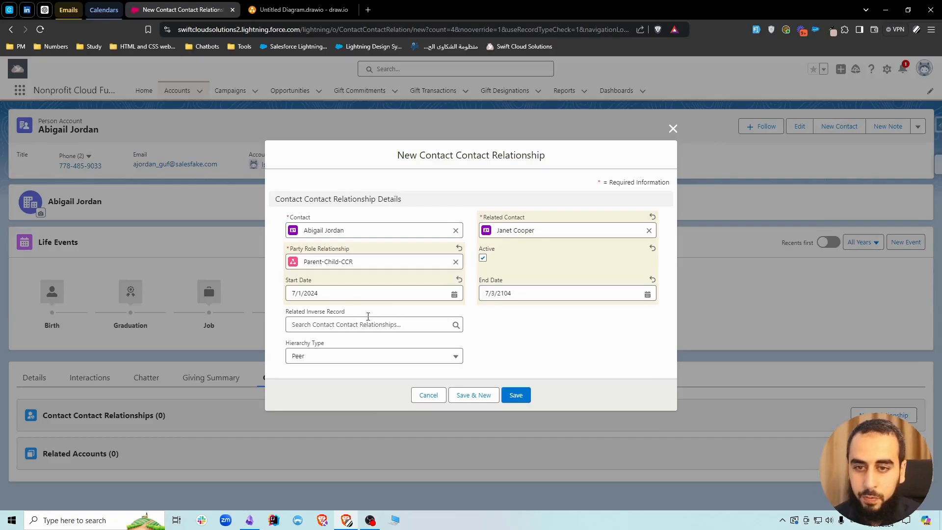
Compare the Related Inverse Record field and its available records with the relationship diagram in draw.io.
{"action": "left_click_drag", "start_coordinate": [286, 311], "coordinate": [345, 312]}
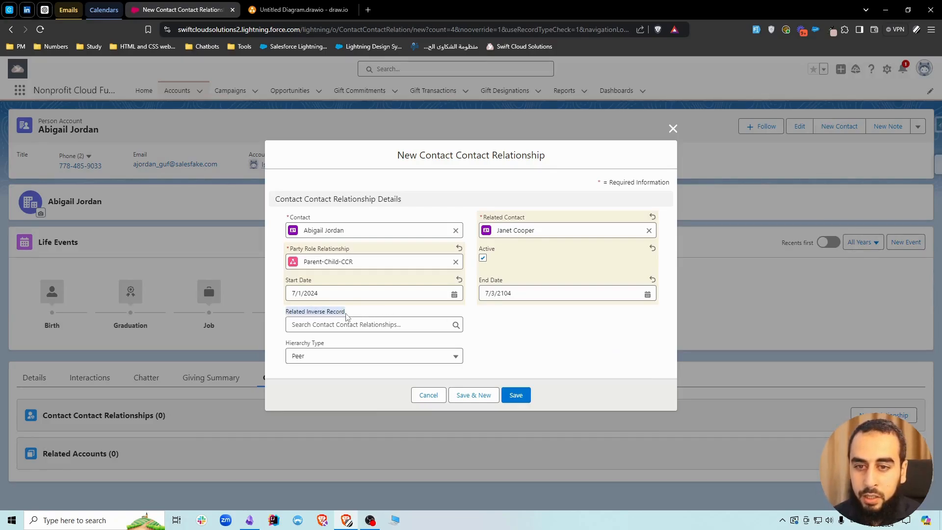
{"action": "left_click", "coordinate": [302, 10]}
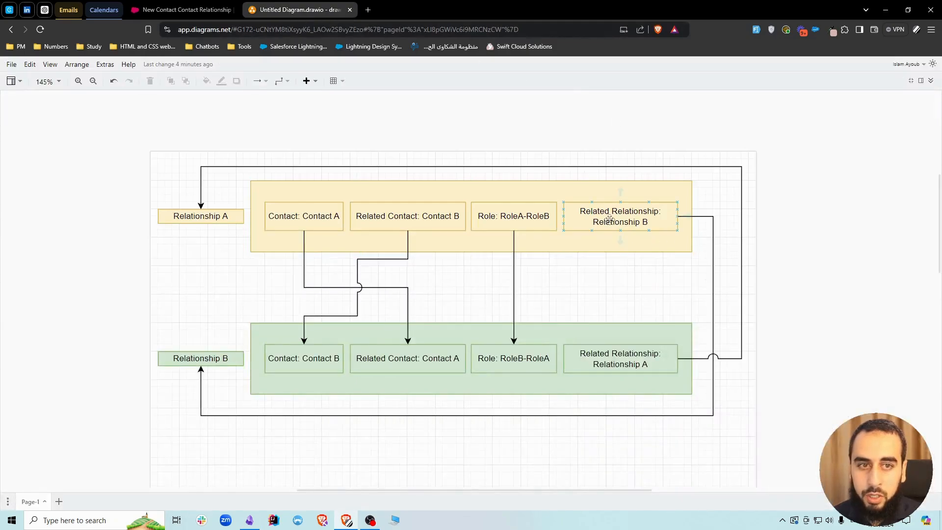
{"action": "left_click", "coordinate": [182, 10]}
{"action": "left_click", "coordinate": [518, 346]}
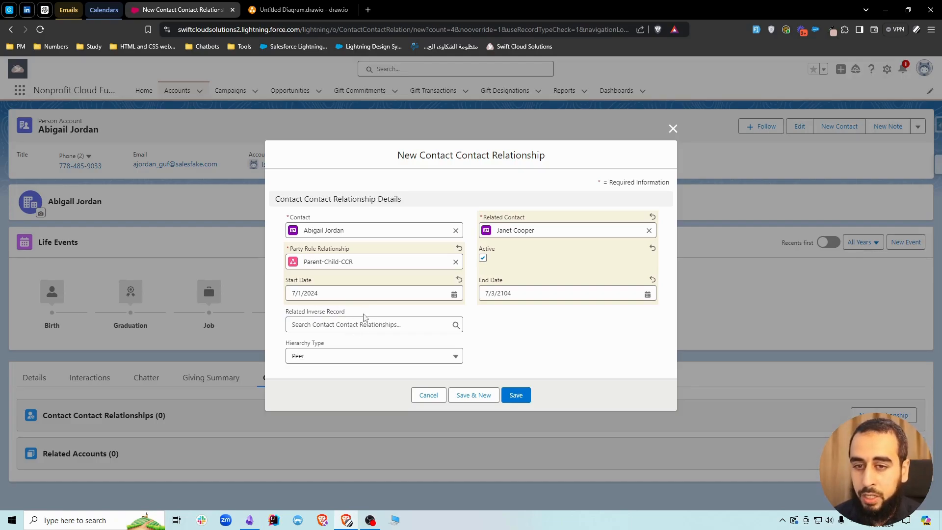
{"action": "left_click", "coordinate": [322, 324]}
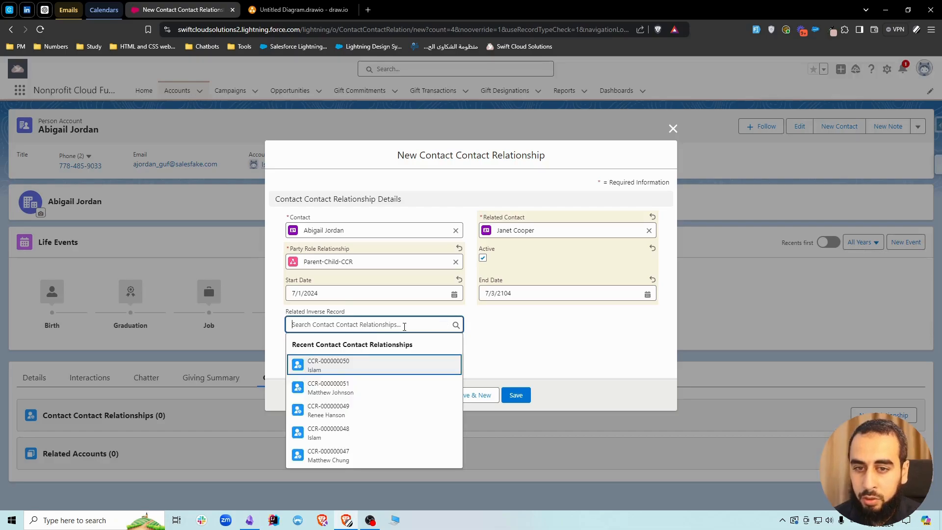
{"action": "left_click", "coordinate": [540, 331]}
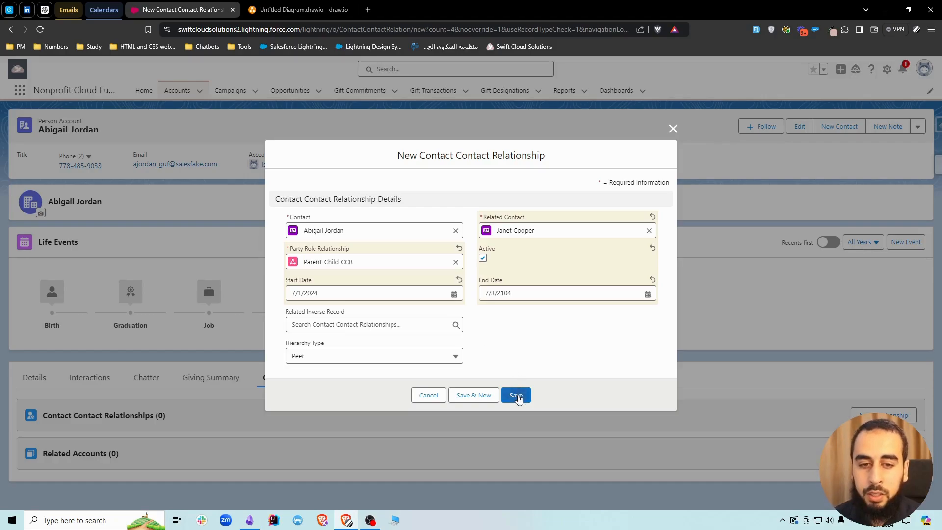
Save the relationship, open its record and the related contact's account in separate browser tabs, and show the account.
{"action": "left_click", "coordinate": [516, 395]}
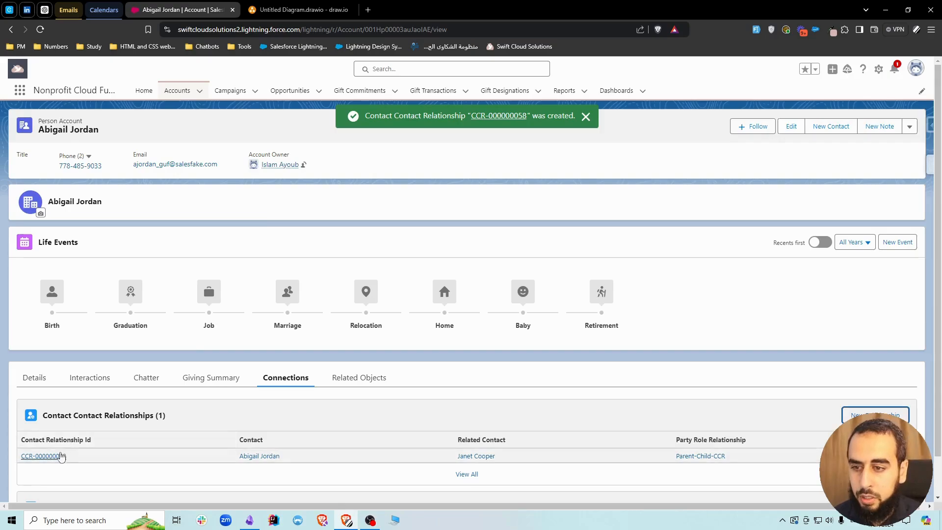
{"action": "middle_click", "coordinate": [58, 457]}
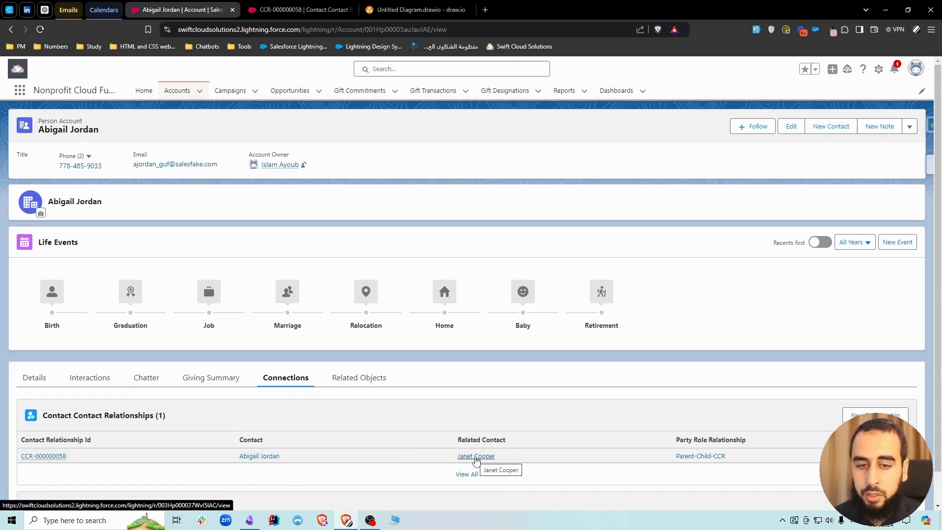
{"action": "middle_click", "coordinate": [476, 457]}
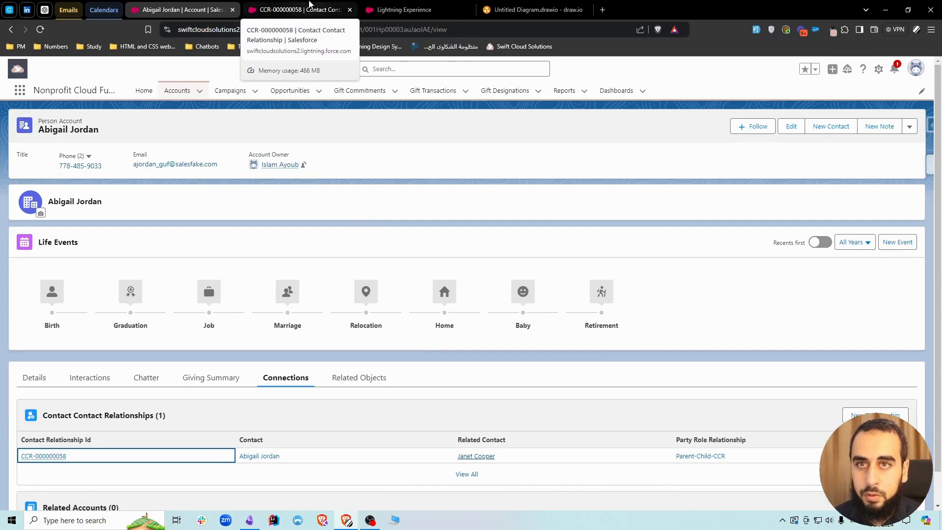
{"action": "left_click", "coordinate": [415, 11]}
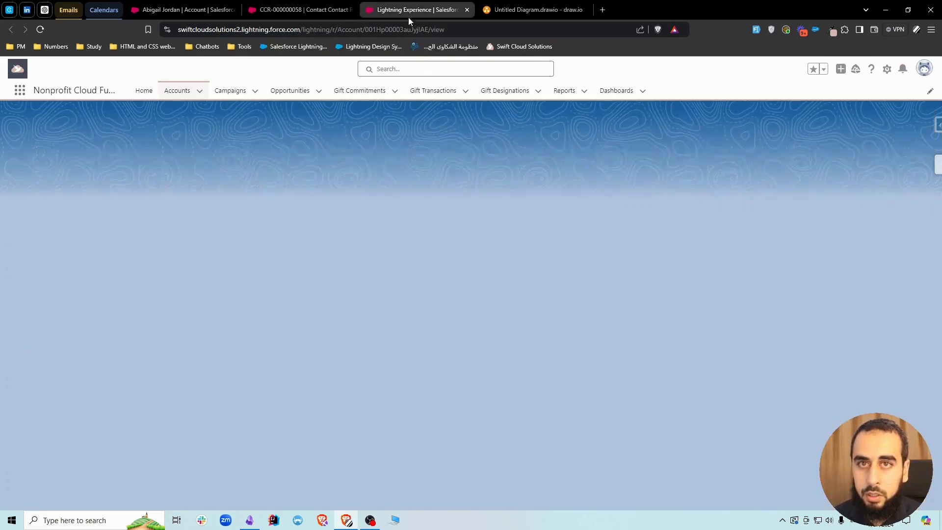
Arrange the new relationship record and the related contact's account side by side, giving the account window slightly more width.
{"action": "left_click_drag", "start_coordinate": [408, 11], "coordinate": [939, 211]}
{"action": "left_click", "coordinate": [253, 100]}
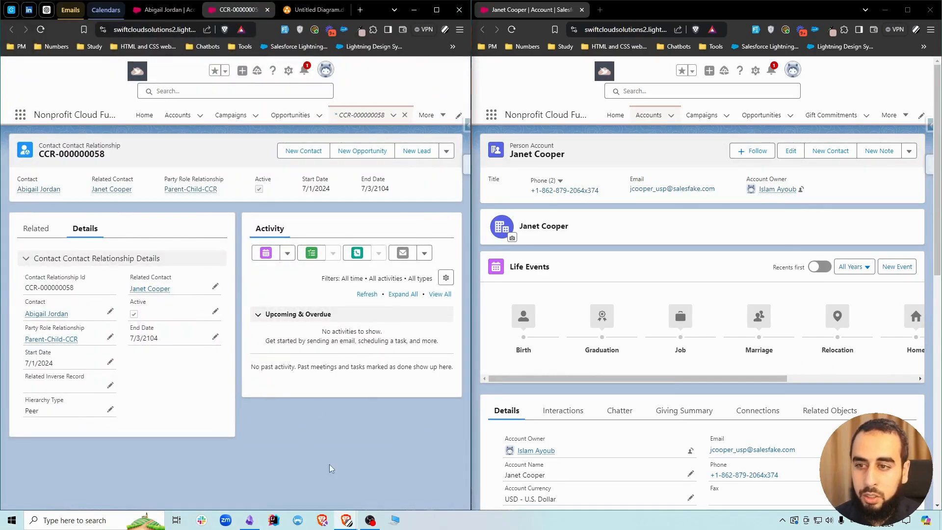
{"action": "left_click_drag", "start_coordinate": [470, 323], "coordinate": [433, 324]}
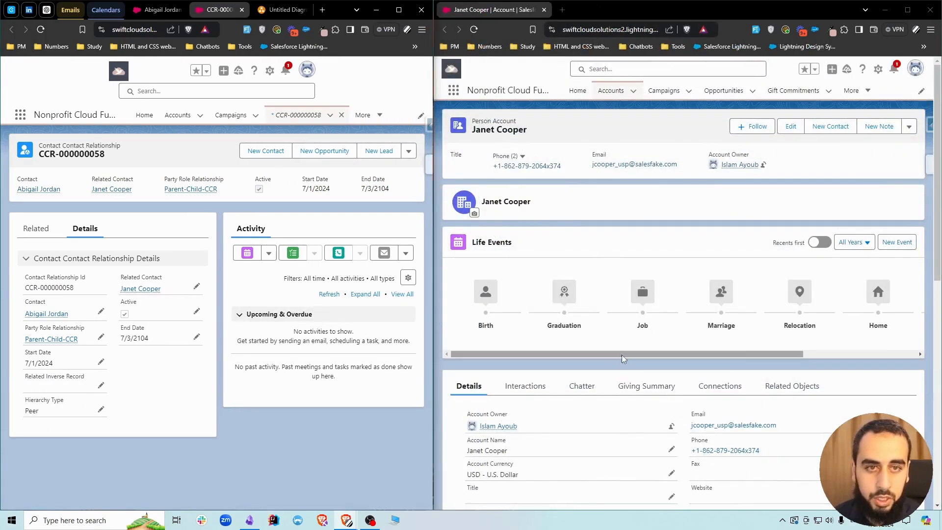
Start an active contact-contact relationship from the related contact's account, copying the first relationship's contact as its related contact.
{"action": "left_click", "coordinate": [707, 392]}
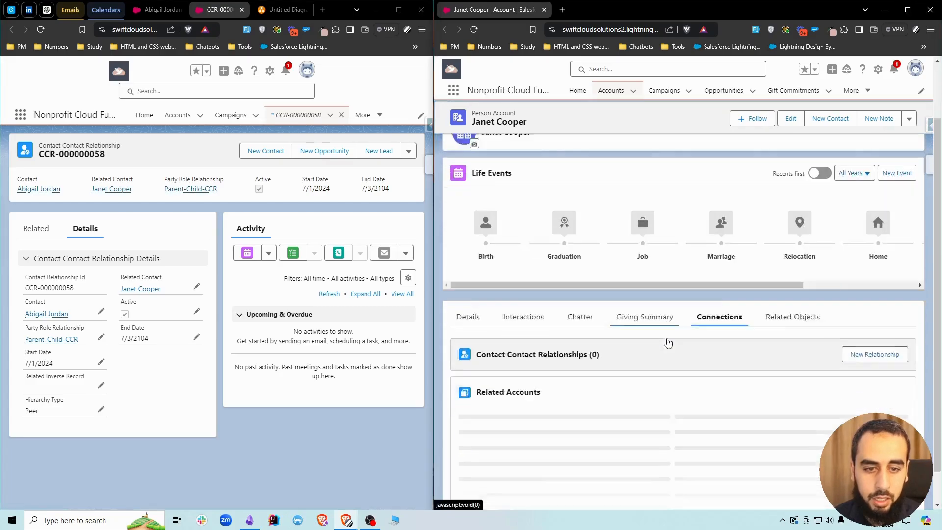
{"action": "left_click", "coordinate": [883, 424]}
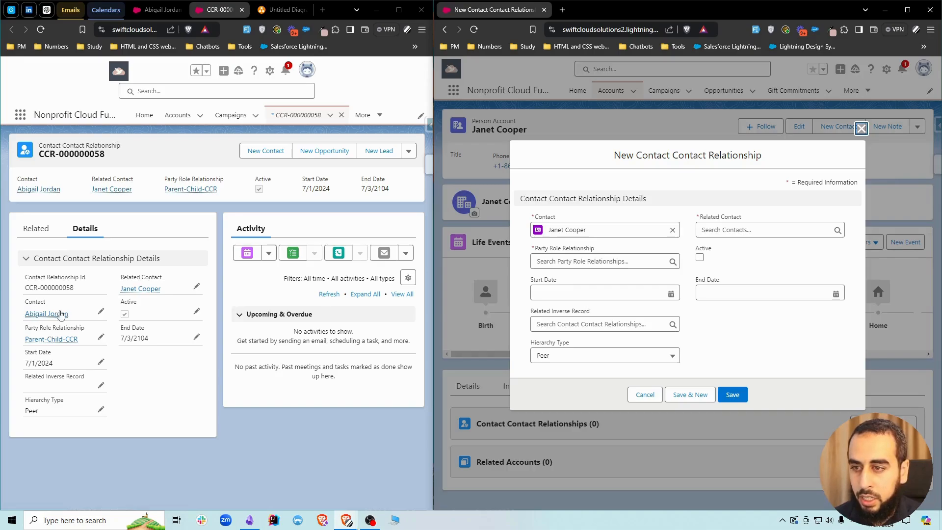
{"action": "left_click_drag", "start_coordinate": [24, 318], "coordinate": [75, 319]}
{"action": "left_click", "coordinate": [60, 167]}
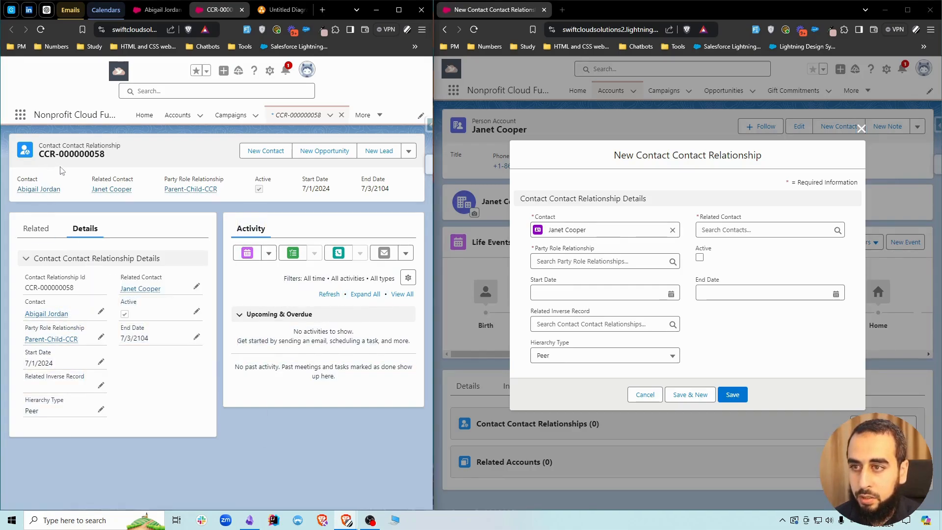
{"action": "left_click_drag", "start_coordinate": [17, 189], "coordinate": [61, 191]}
{"action": "key", "text": "ctrl+c"}
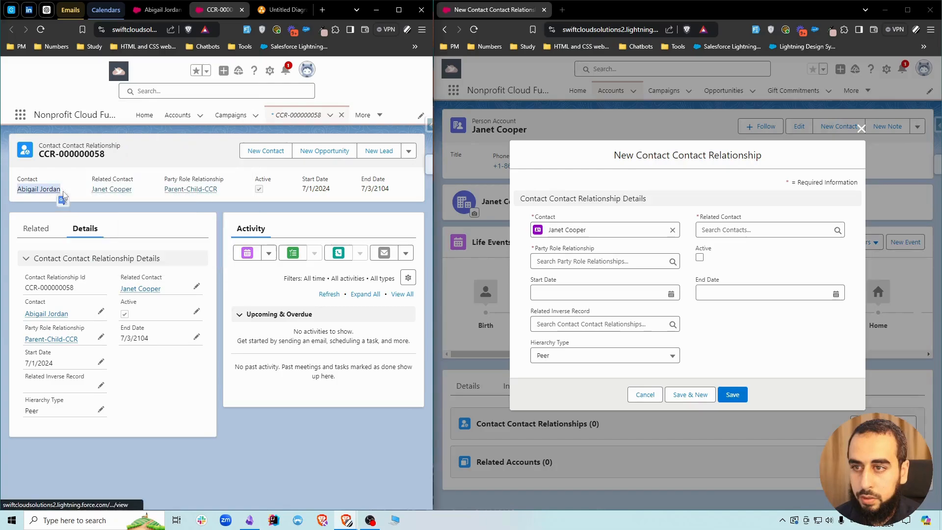
{"action": "left_click", "coordinate": [812, 229]}
{"action": "key", "text": "ctrl+v"}
{"action": "left_click", "coordinate": [750, 267]}
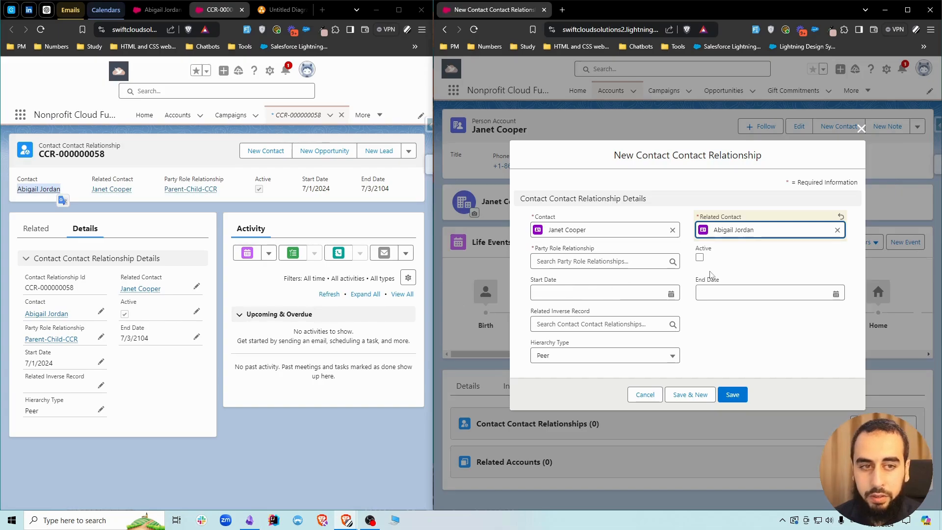
{"action": "left_click", "coordinate": [700, 257]}
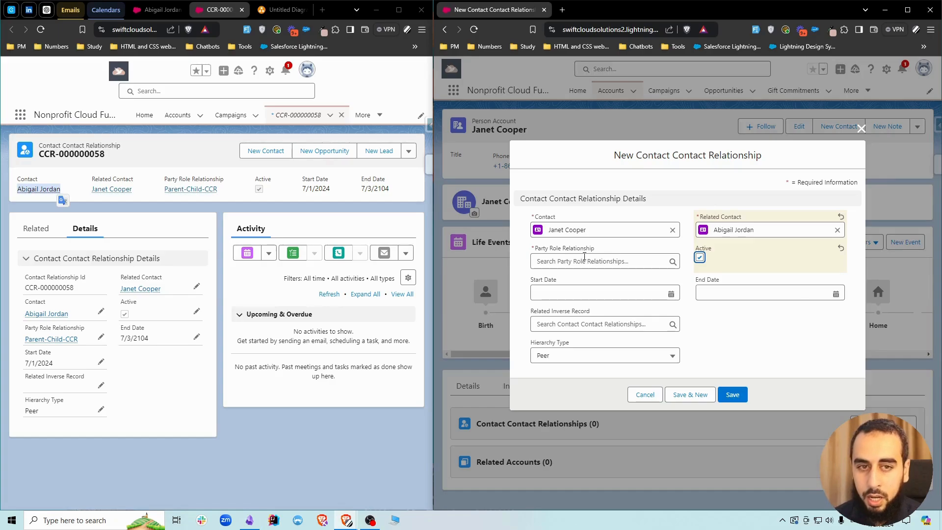
Open the first relationship's Parent-Child-CCR party role record in a separate browser tab, check its related inverse record, and close the tab.
{"action": "mouse_move", "coordinate": [44, 341]}
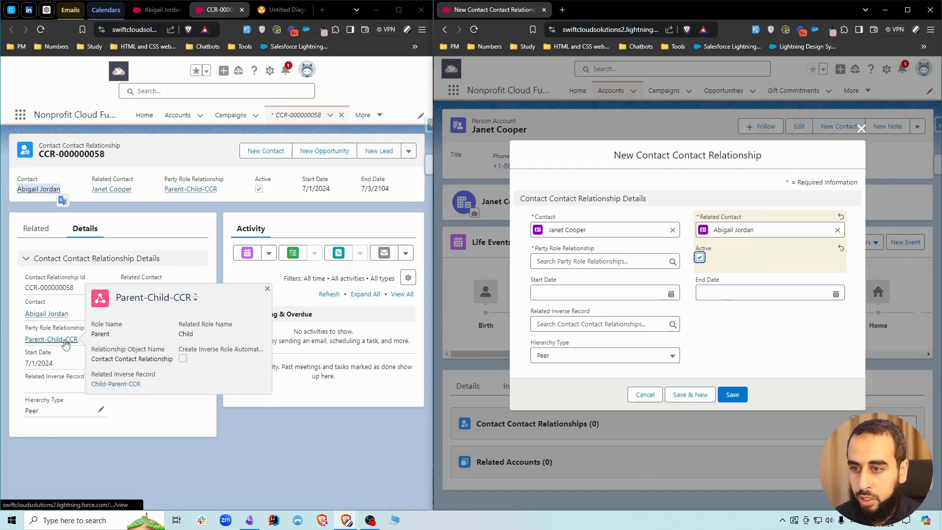
{"action": "middle_click", "coordinate": [44, 341]}
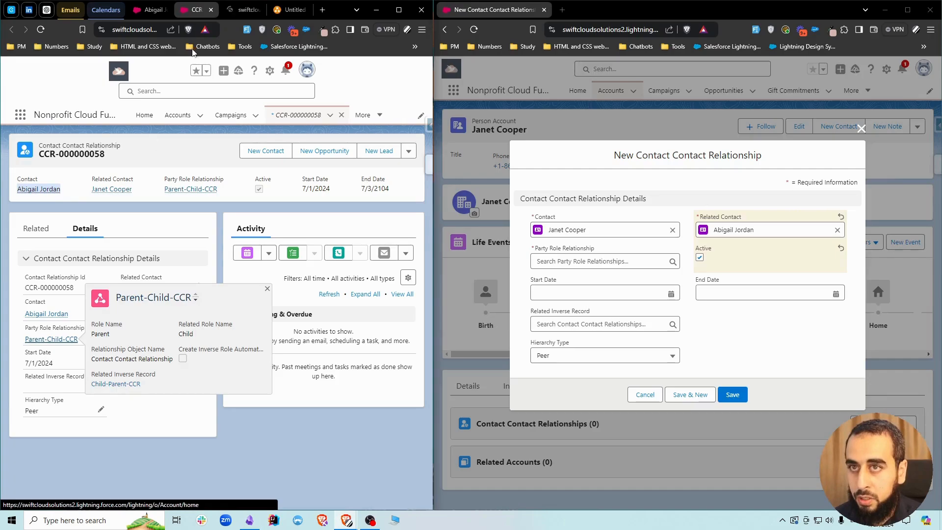
{"action": "left_click", "coordinate": [234, 14]}
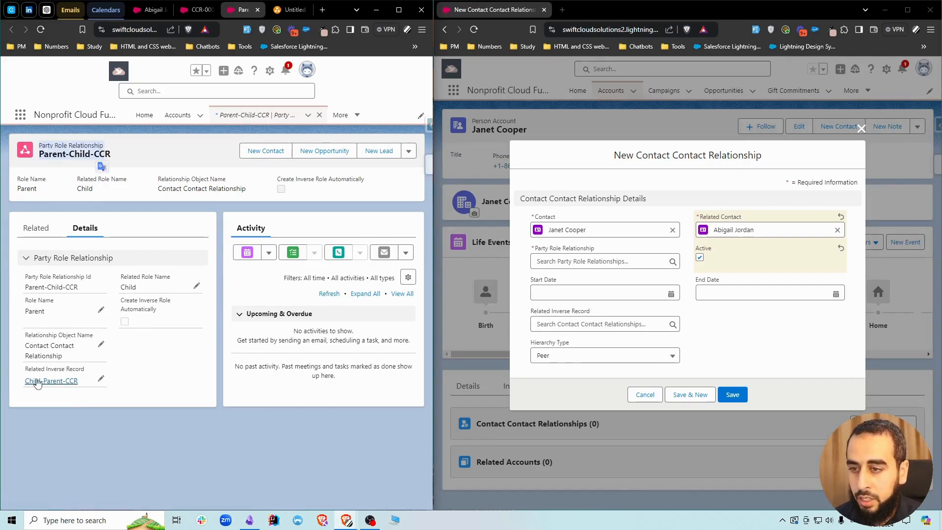
{"action": "left_click", "coordinate": [258, 10]}
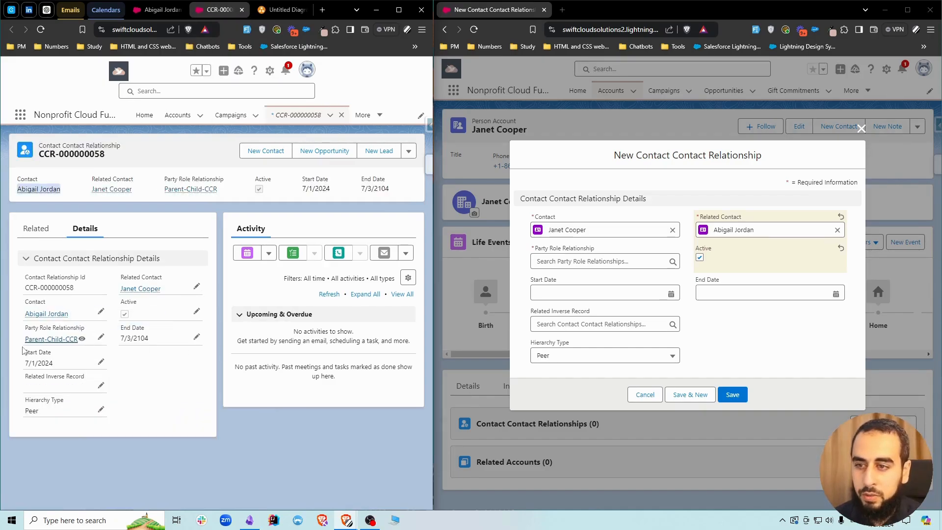
Set the new relationship's party role relationship to Child-Parent-CCR.
{"action": "left_click", "coordinate": [586, 260]}
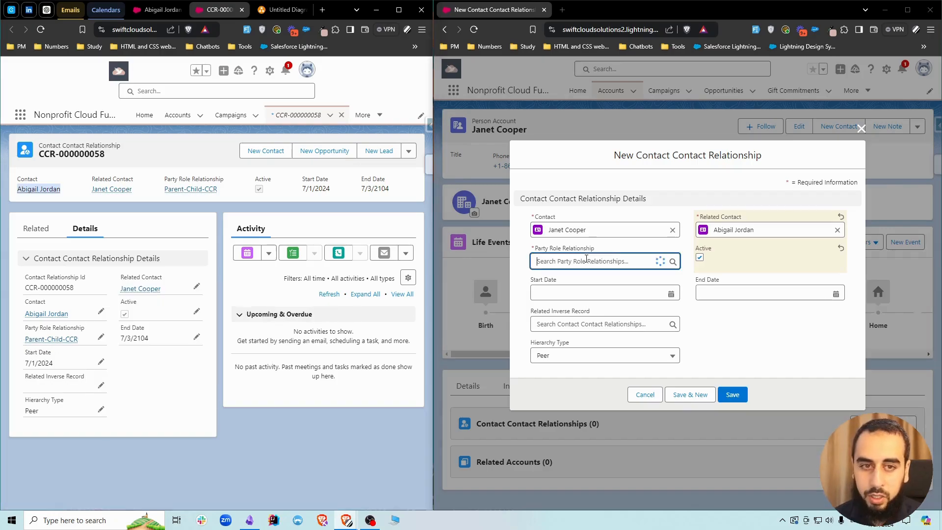
{"action": "type", "text": "child"}
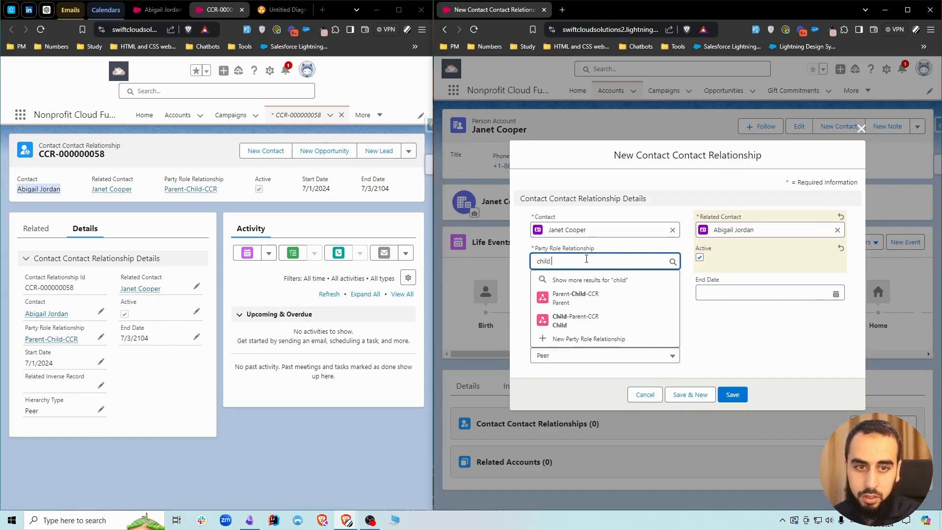
{"action": "type", "text": " parent"}
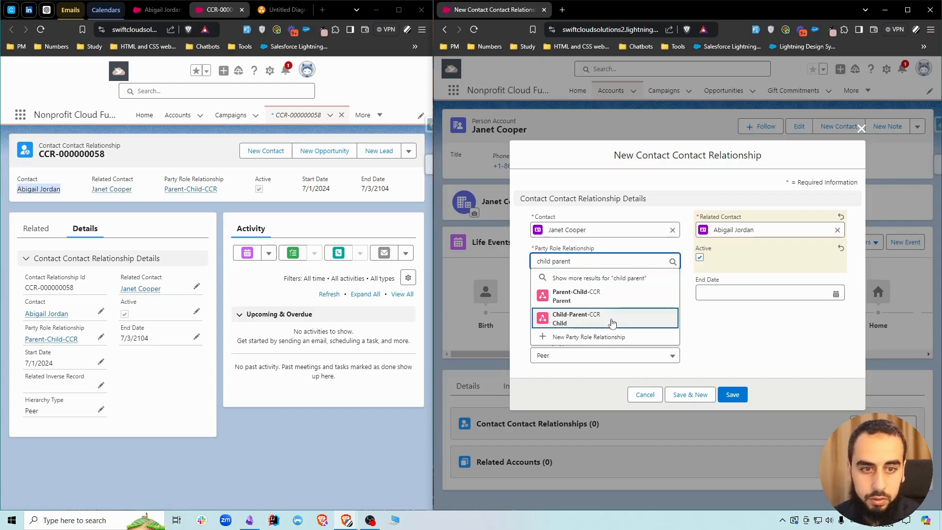
{"action": "left_click", "coordinate": [578, 319]}
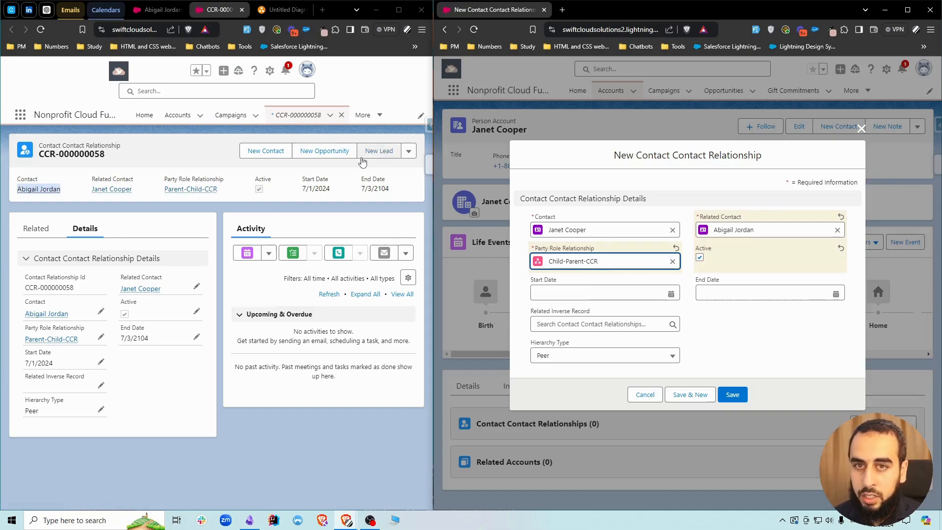
Open the first relationship for editing and copy its start date 7/1/2024 and end date 7/3/2104 into the new relationship.
{"action": "left_click", "coordinate": [408, 151]}
{"action": "left_click", "coordinate": [379, 171]}
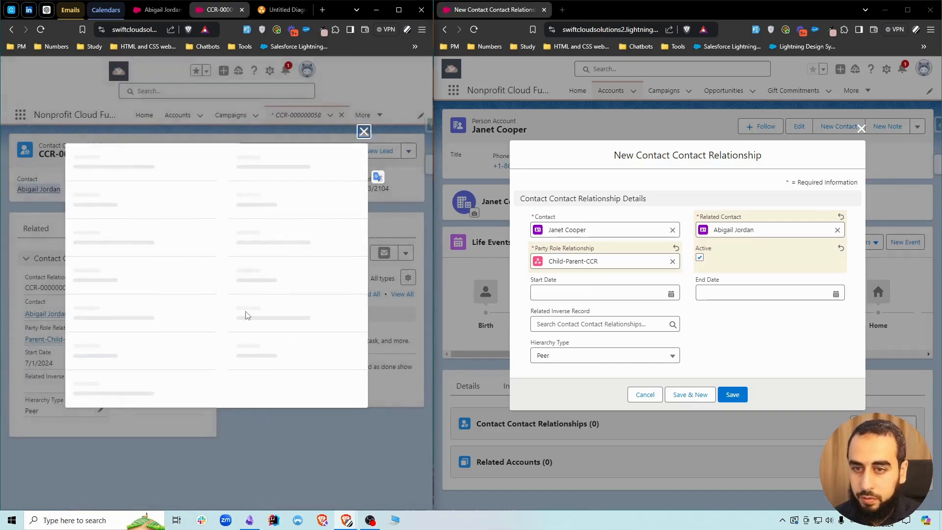
{"action": "triple_click", "coordinate": [117, 312]}
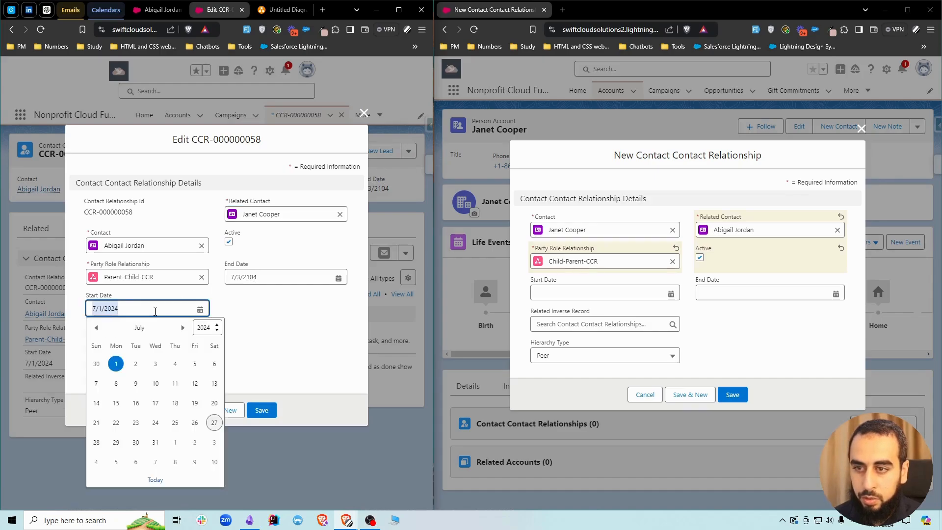
{"action": "key", "text": "ctrl+c"}
{"action": "left_click", "coordinate": [562, 292]}
{"action": "key", "text": "ctrl+v"}
{"action": "triple_click", "coordinate": [260, 280]}
{"action": "key", "text": "ctrl+c"}
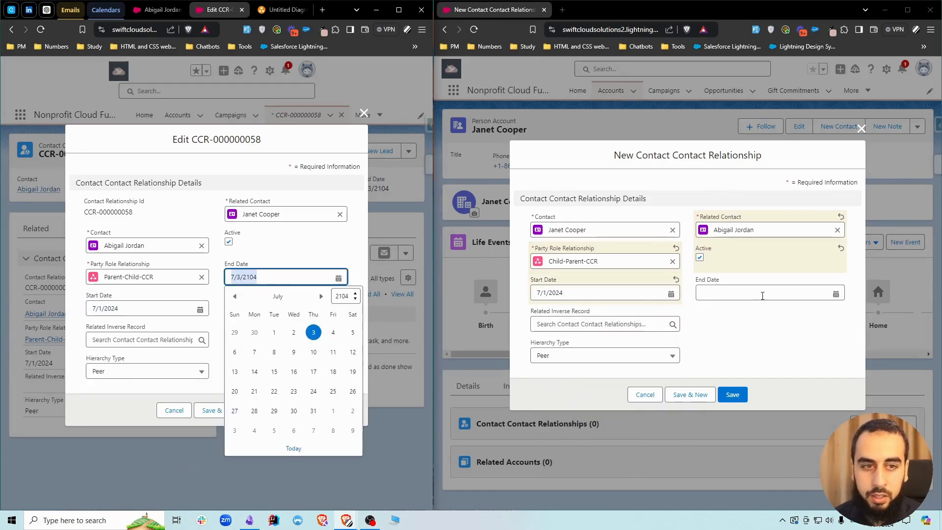
{"action": "left_click", "coordinate": [706, 294]}
{"action": "key", "text": "ctrl+v"}
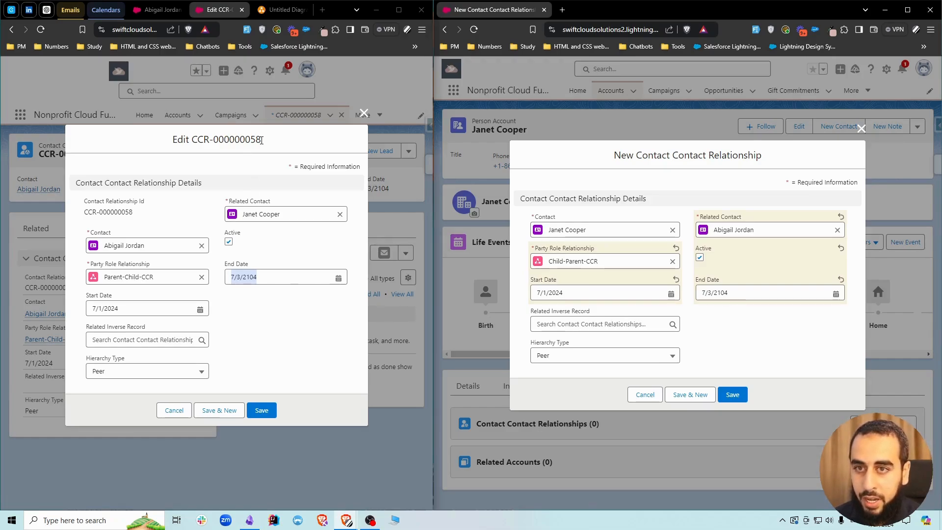
Set the new relationship's related inverse record to CCR-000000058 and save it.
{"action": "left_click_drag", "start_coordinate": [261, 140], "coordinate": [196, 140]}
{"action": "key", "text": "ctrl+c"}
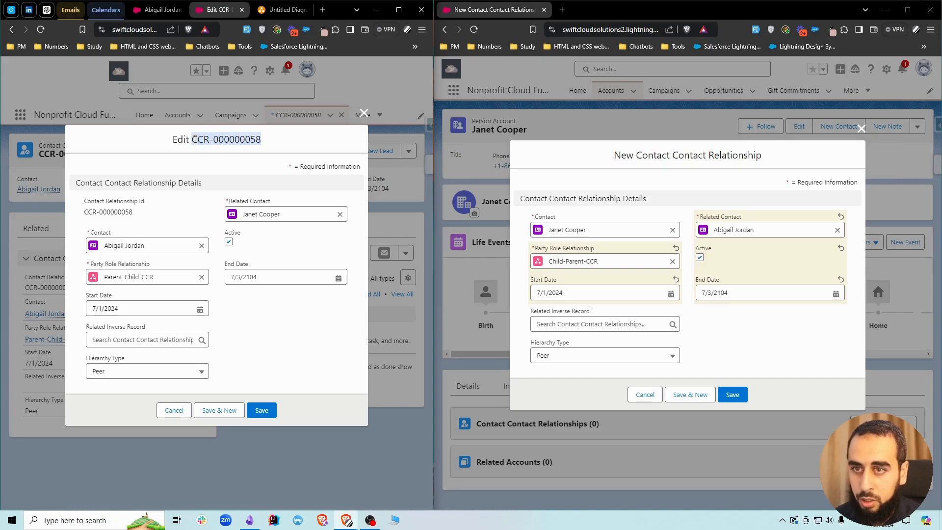
{"action": "left_click", "coordinate": [574, 323]}
{"action": "key", "text": "ctrl+v"}
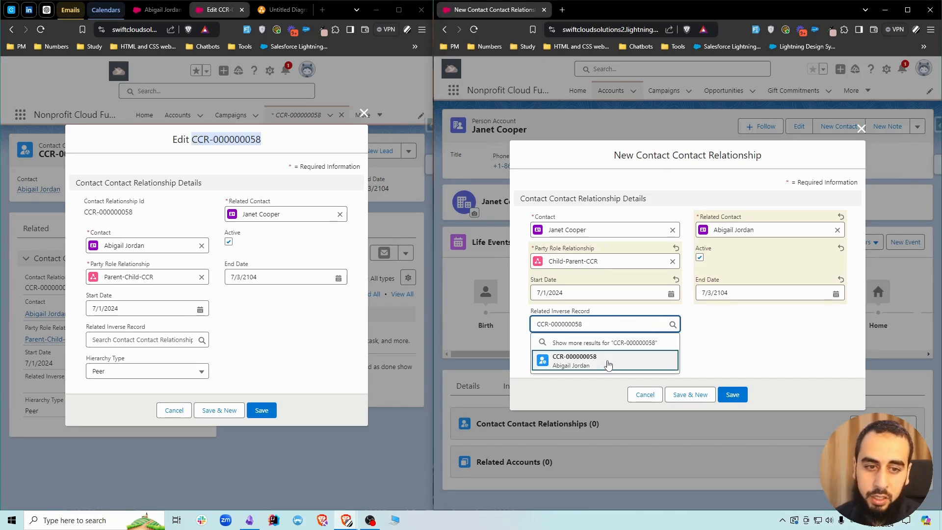
{"action": "left_click", "coordinate": [603, 362]}
{"action": "left_click", "coordinate": [731, 395]}
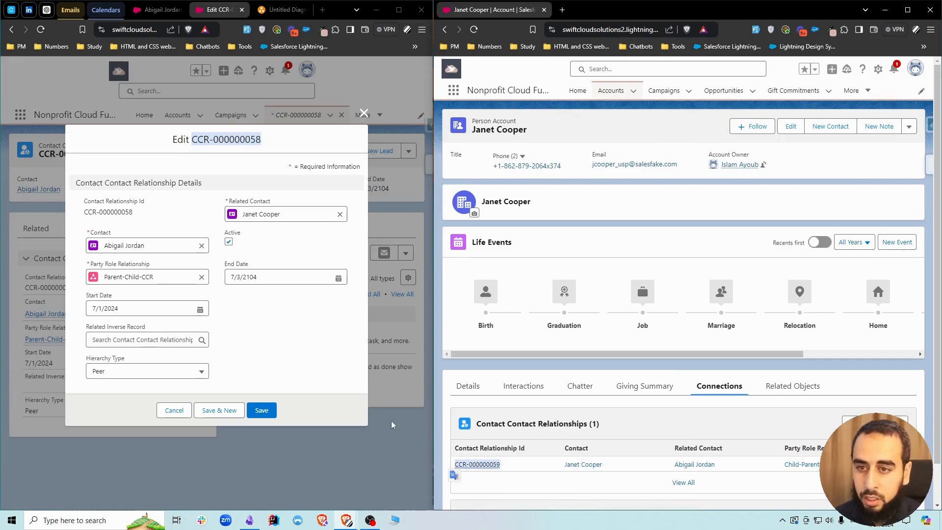
Set the first relationship's related inverse record to CCR-000000059 and save the change.
{"action": "left_click", "coordinate": [128, 338]}
{"action": "key", "text": "ctrl+v"}
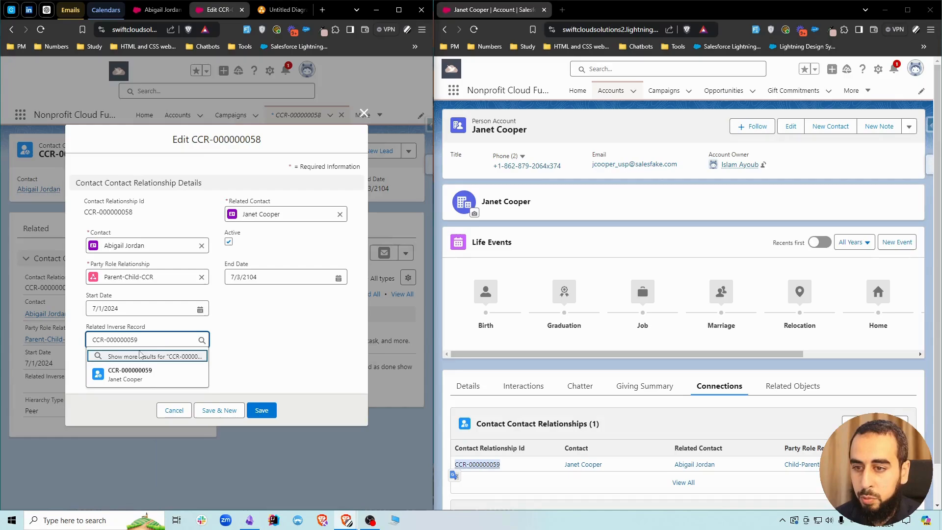
{"action": "left_click", "coordinate": [125, 375]}
{"action": "left_click", "coordinate": [263, 411]}
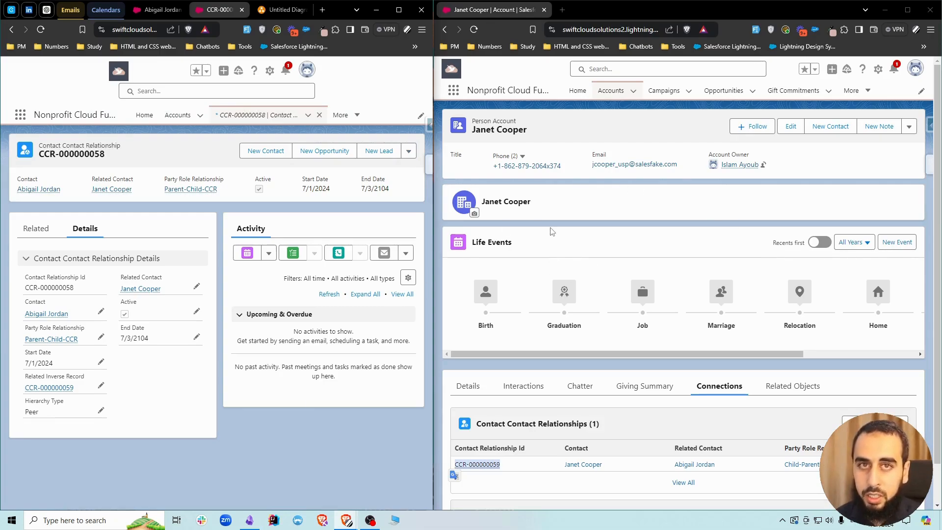
Close the related contact's account window, maximize the remaining browser window, and go to the Flows page in Salesforce Setup.
{"action": "left_click", "coordinate": [543, 9]}
{"action": "left_click", "coordinate": [398, 10]}
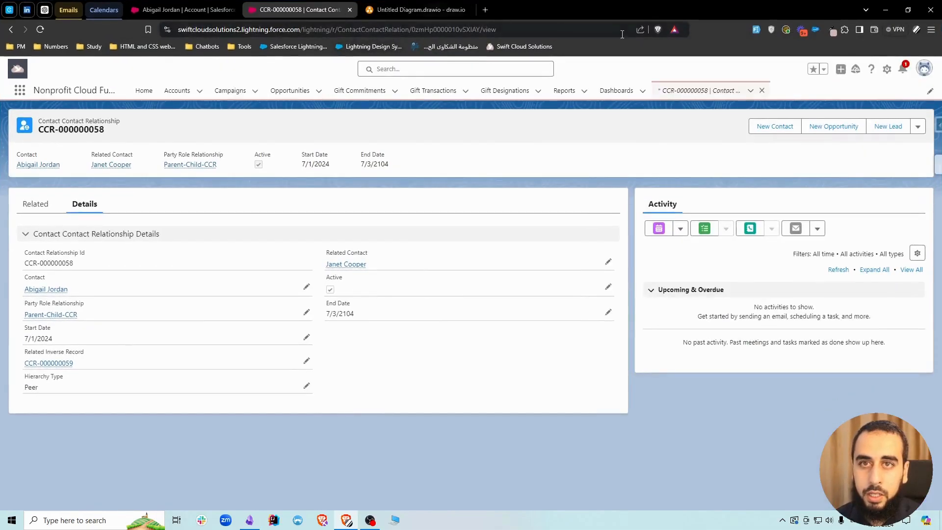
{"action": "left_click", "coordinate": [887, 69]}
{"action": "left_click", "coordinate": [853, 97]}
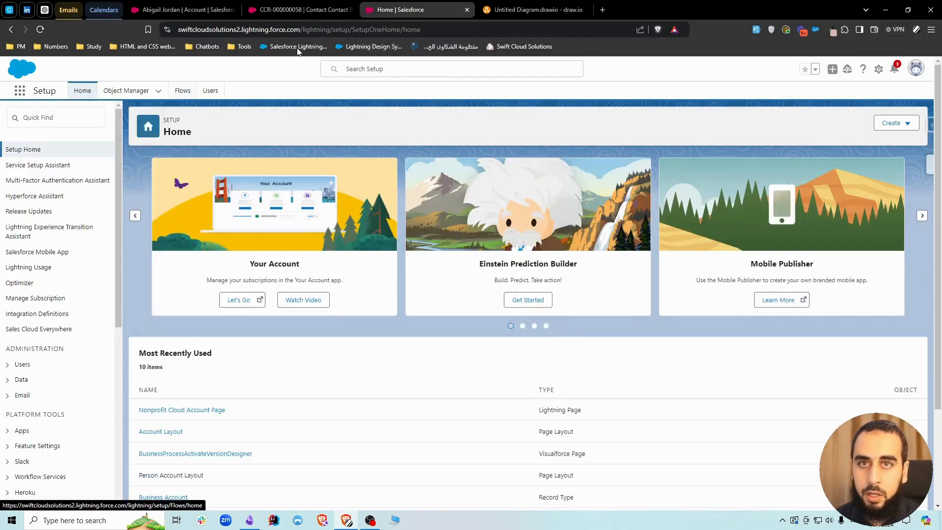
{"action": "left_click", "coordinate": [41, 117]}
{"action": "type", "text": "flows"}
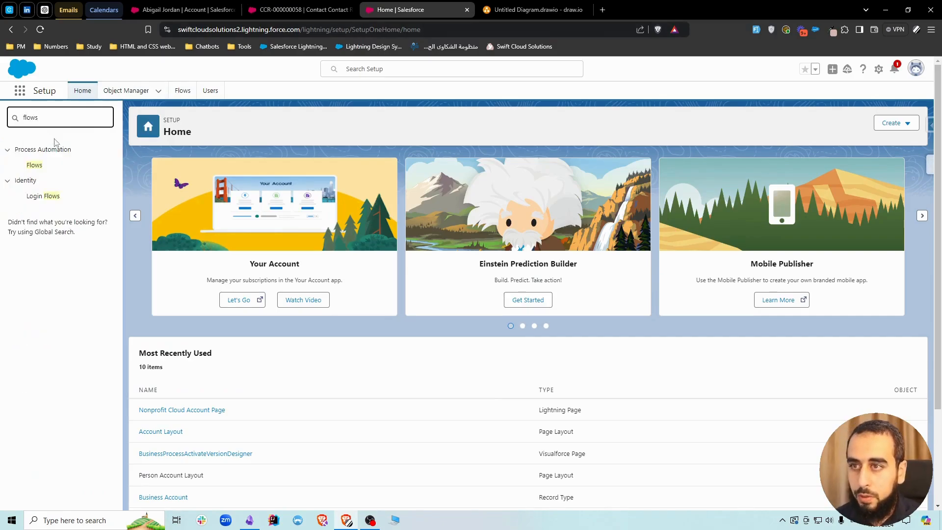
{"action": "left_click", "coordinate": [34, 165]}
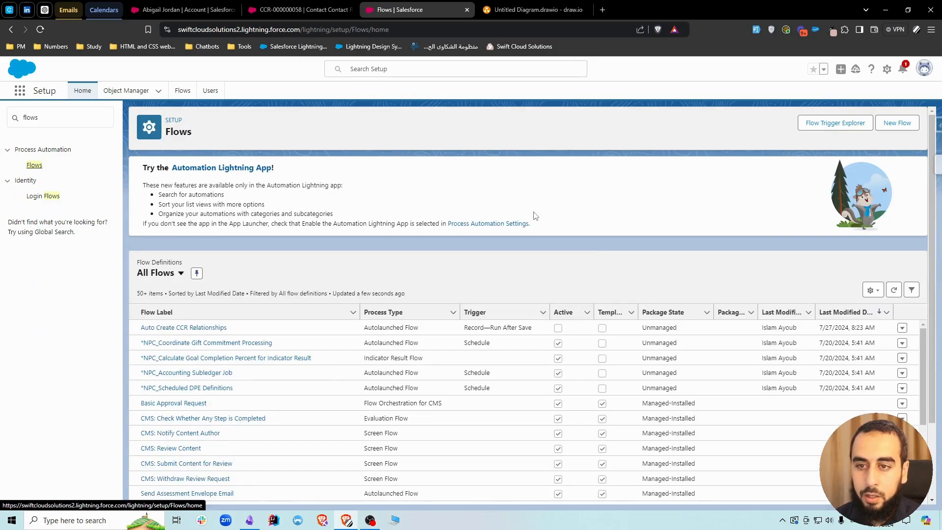
Create a new record-triggered flow from scratch.
{"action": "left_click", "coordinate": [906, 122]}
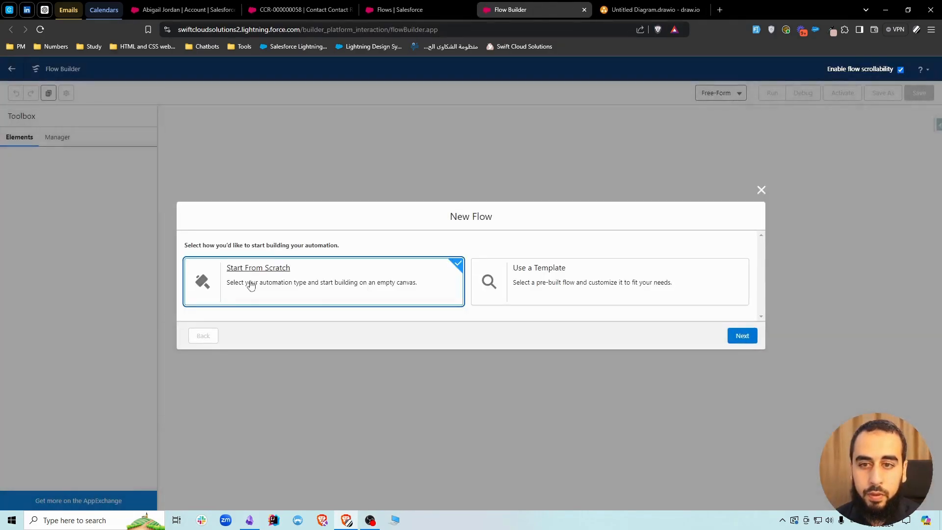
{"action": "left_click", "coordinate": [736, 338]}
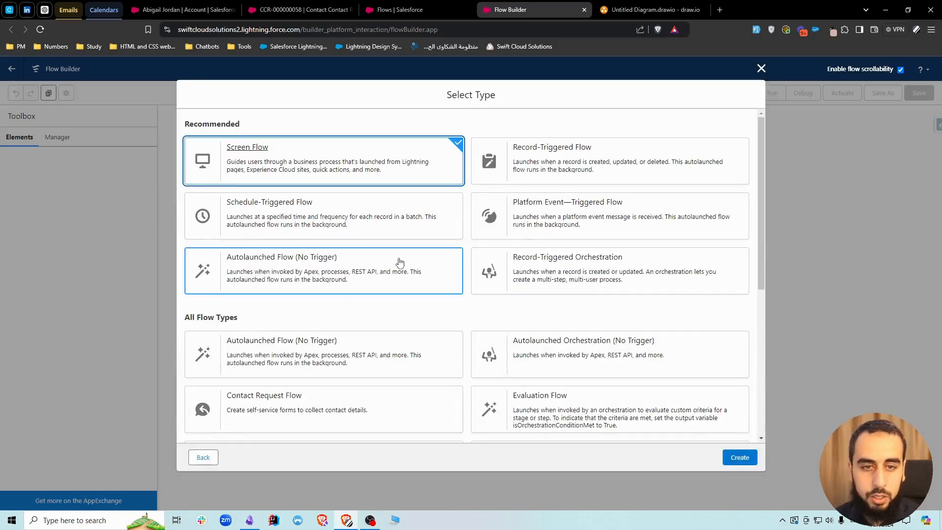
{"action": "left_click", "coordinate": [530, 162]}
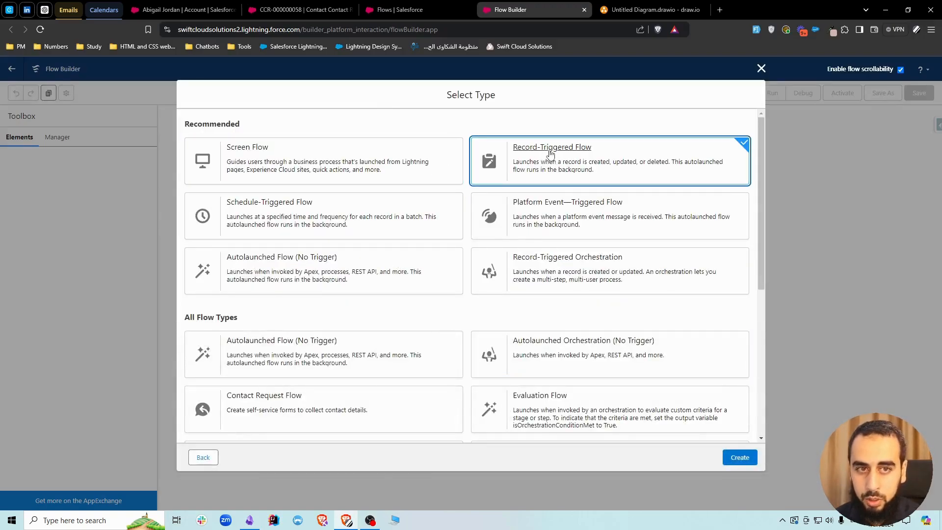
{"action": "left_click", "coordinate": [740, 457]}
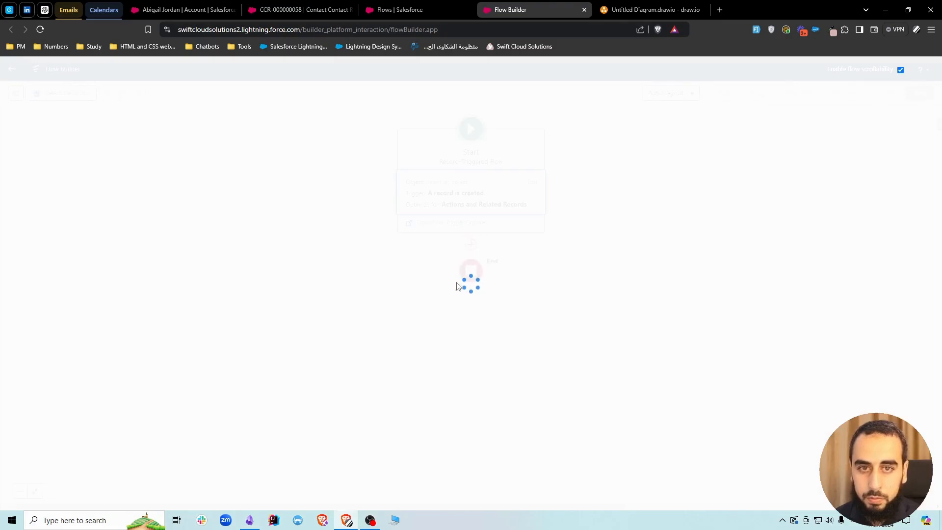
Set the flow's triggering object to Contact Contact Relationship, keeping the trigger as a record being created.
{"action": "left_click", "coordinate": [521, 199]}
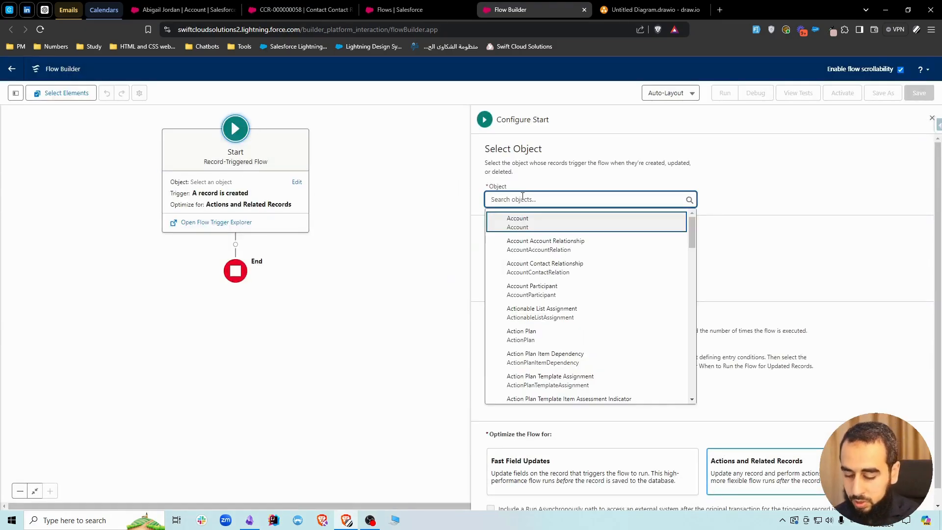
{"action": "type", "text": "contact con"}
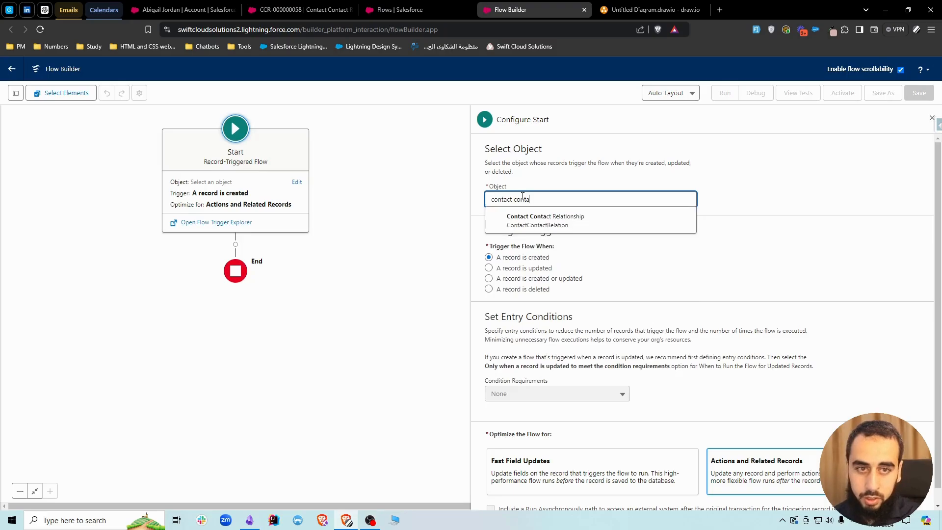
{"action": "type", "text": "ta"}
{"action": "left_click", "coordinate": [574, 219]}
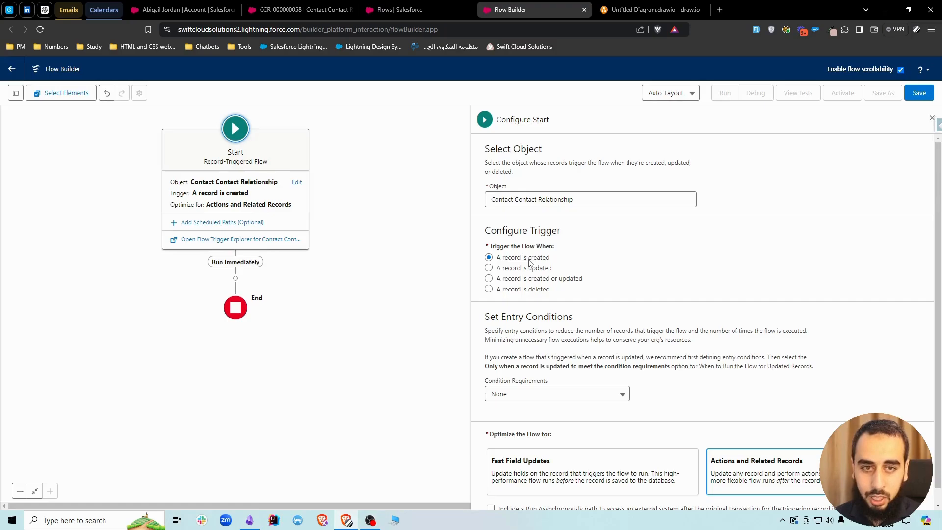
{"action": "left_click_drag", "start_coordinate": [529, 258], "coordinate": [549, 259]}
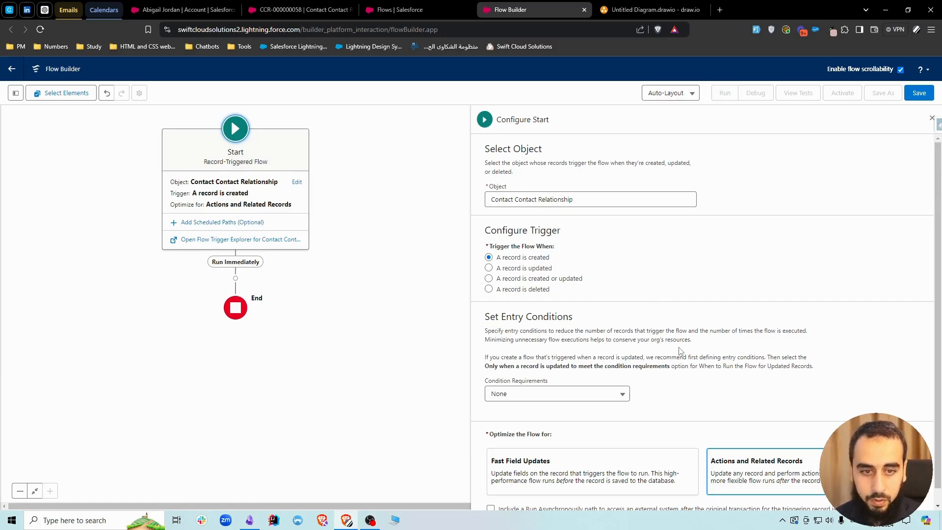
Require all entry conditions to be met, with the condition that RelatedInverseRecordId Is Null equals the global constant False.
{"action": "left_click", "coordinate": [574, 393]}
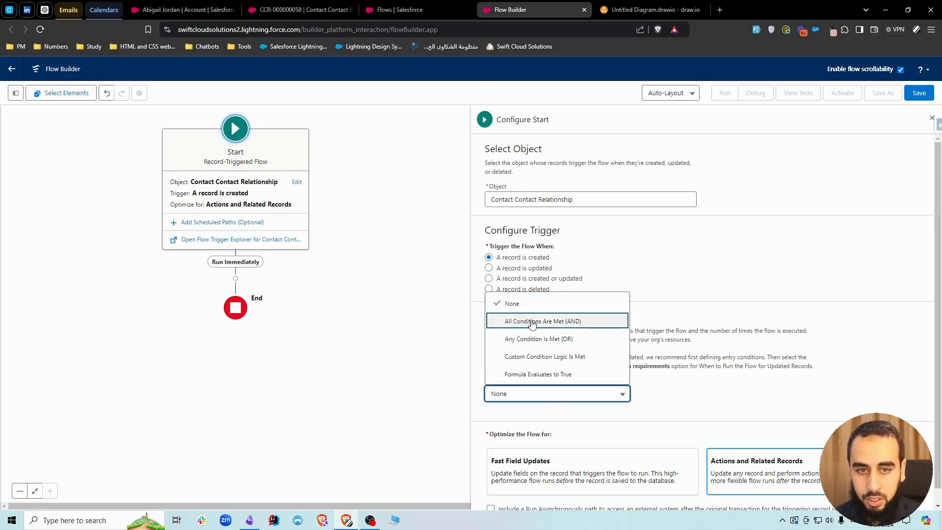
{"action": "left_click", "coordinate": [544, 323]}
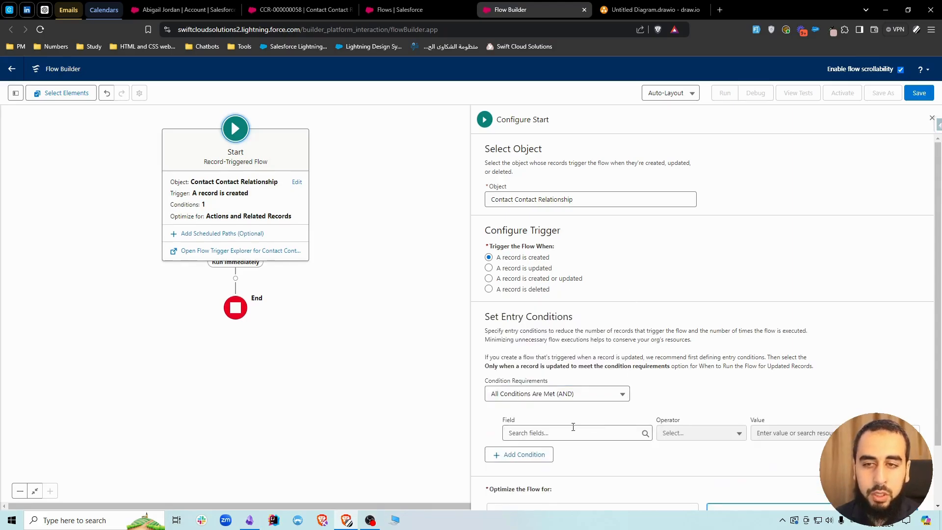
{"action": "left_click", "coordinate": [556, 428]}
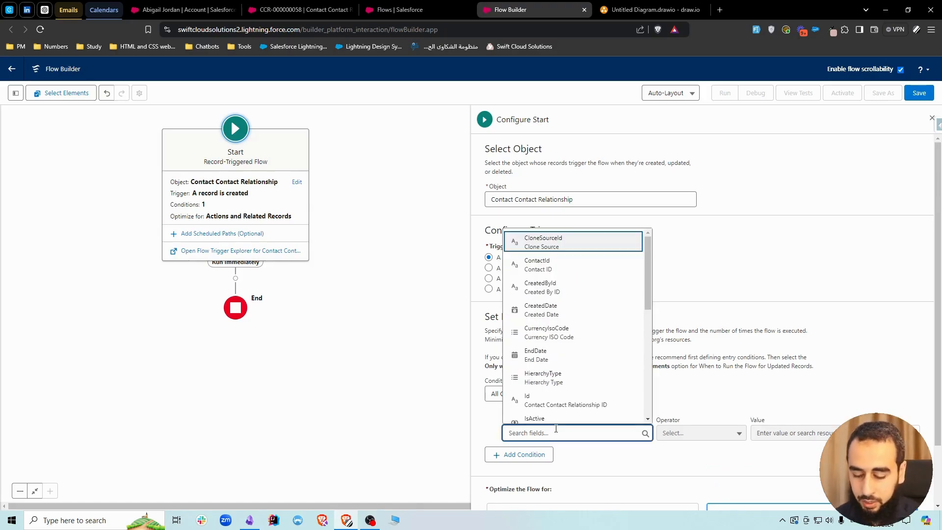
{"action": "type", "text": "related"}
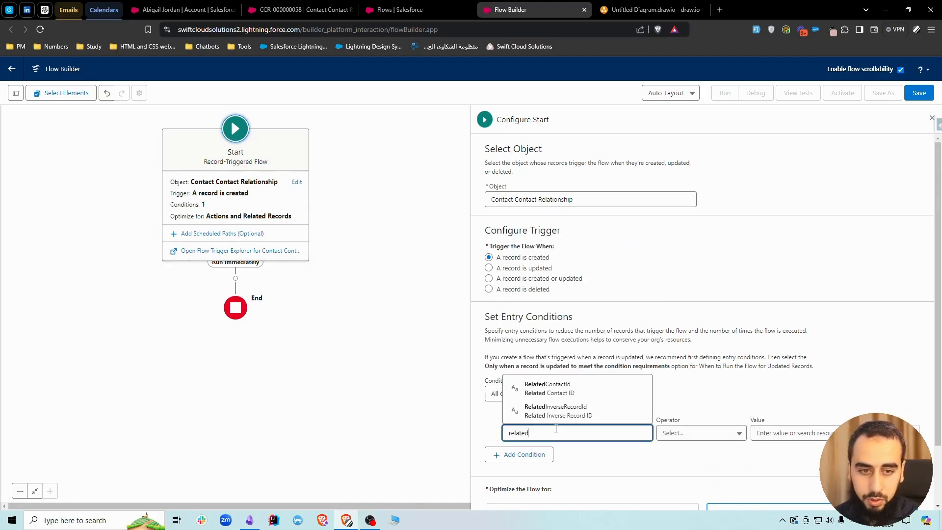
{"action": "left_click", "coordinate": [591, 412]}
{"action": "left_click", "coordinate": [712, 434]}
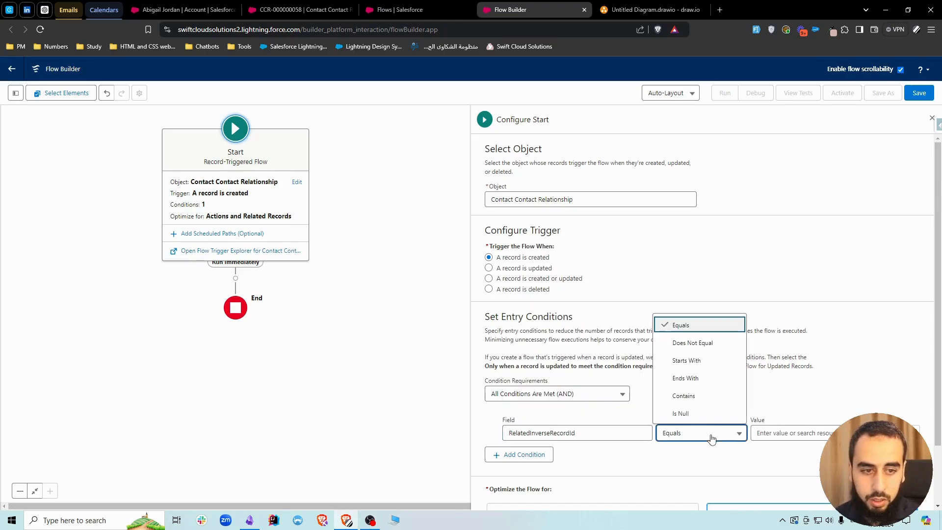
{"action": "left_click", "coordinate": [704, 414]}
{"action": "left_click", "coordinate": [784, 434]}
{"action": "type", "text": "fa"}
{"action": "left_click", "coordinate": [772, 412]}
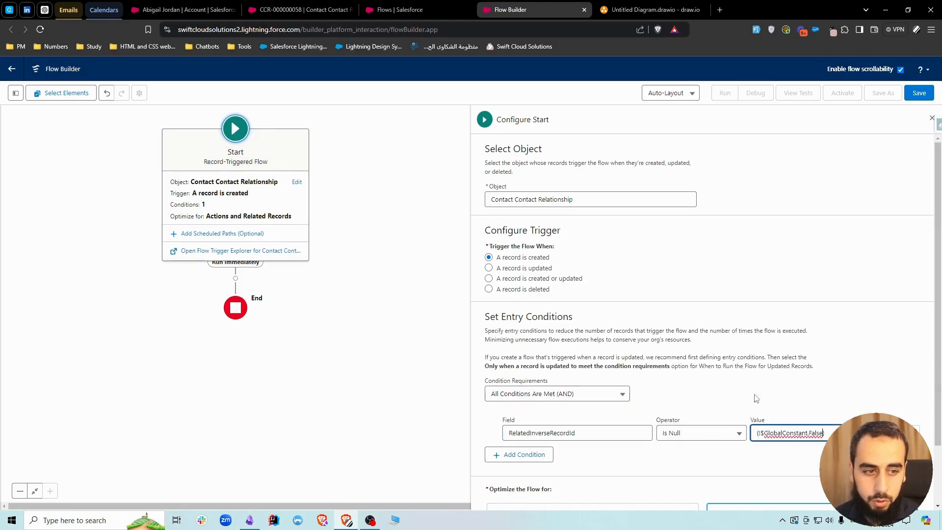
Check the Related Inverse Record field on the open contact contact relationship record, and return to the flow's entry conditions.
{"action": "left_click", "coordinate": [694, 374]}
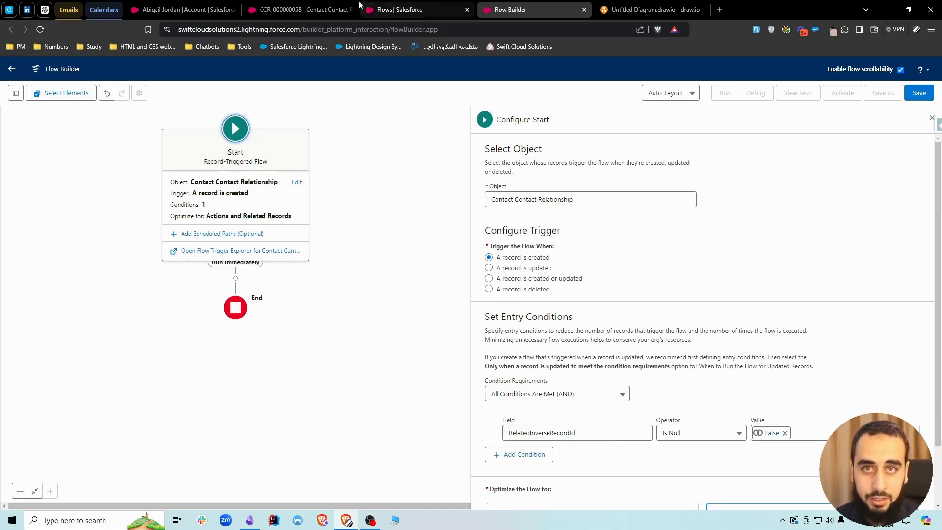
{"action": "left_click", "coordinate": [292, 11]}
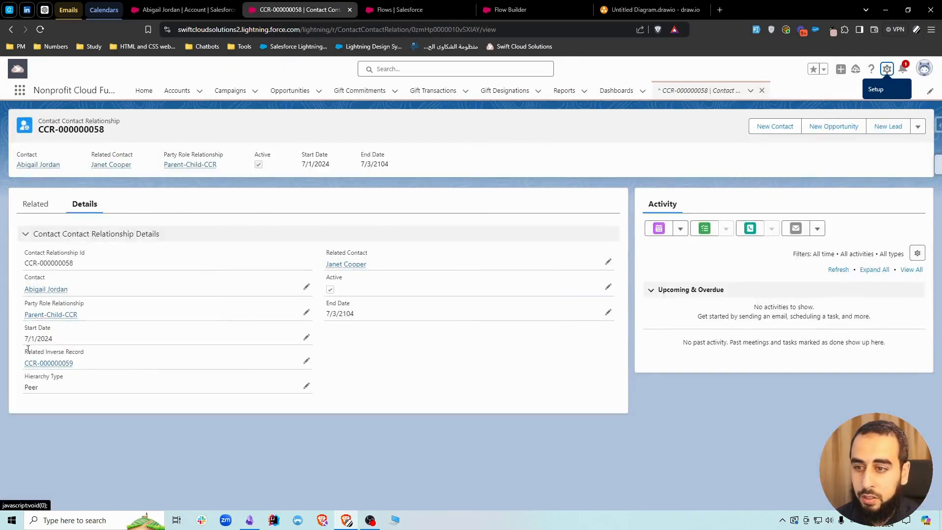
{"action": "left_click_drag", "start_coordinate": [32, 349], "coordinate": [84, 354]}
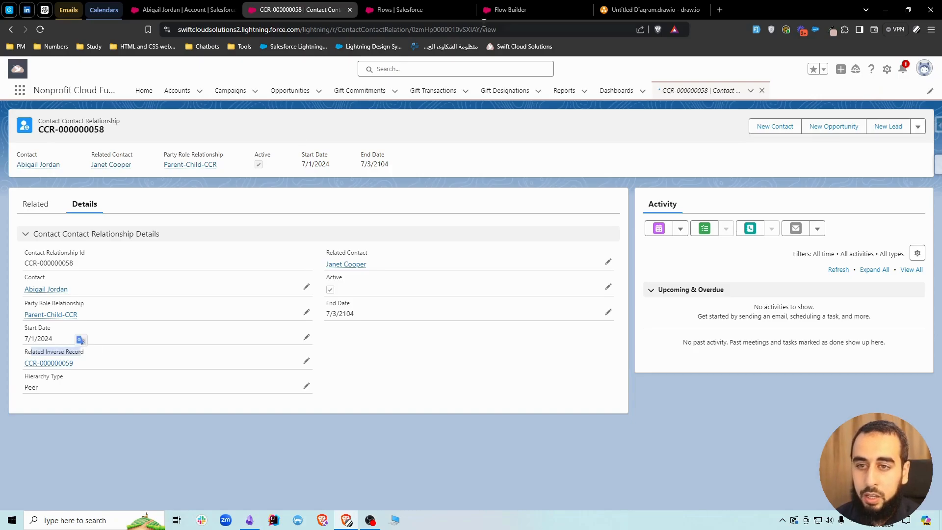
{"action": "left_click", "coordinate": [532, 7]}
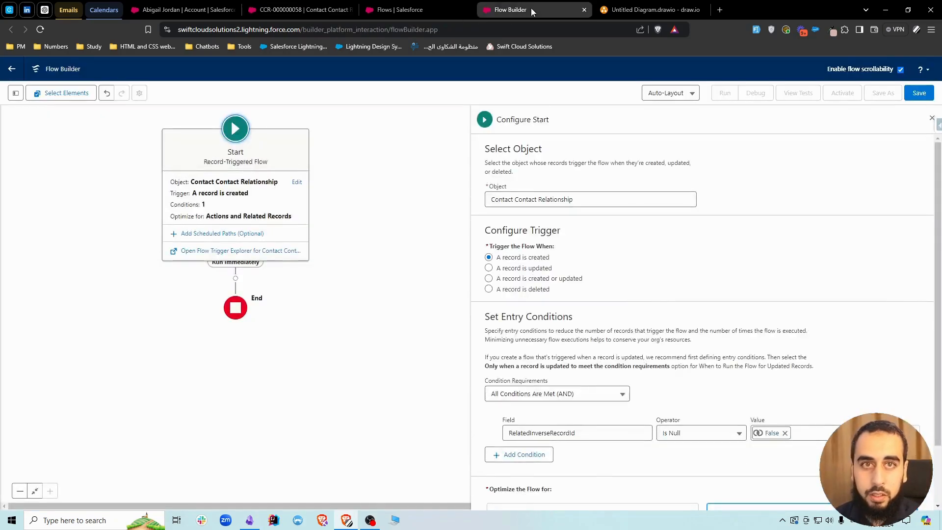
Set the RelatedInverseRecordId entry condition's value to the global constant True and compare it with the relationship record's Related Inverse Record field.
{"action": "left_click", "coordinate": [785, 433]}
{"action": "left_click", "coordinate": [773, 410]}
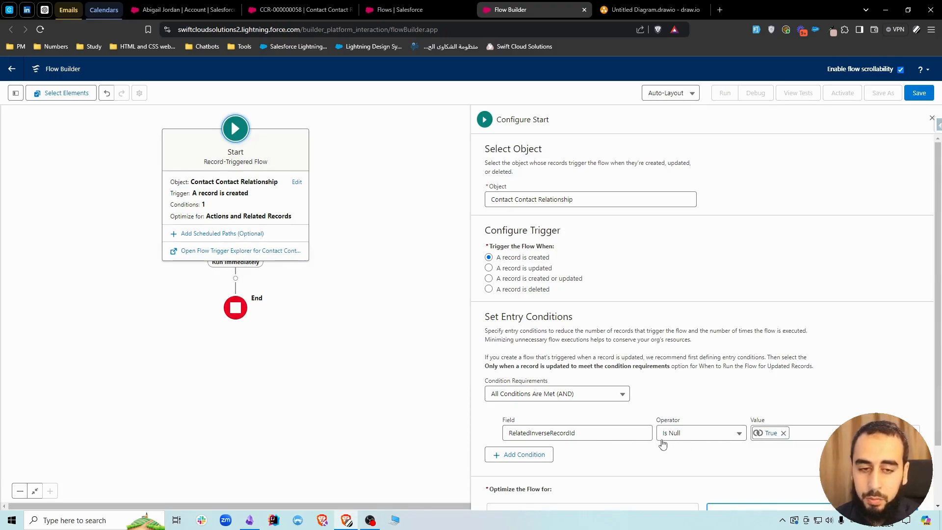
{"action": "left_click", "coordinate": [299, 9]}
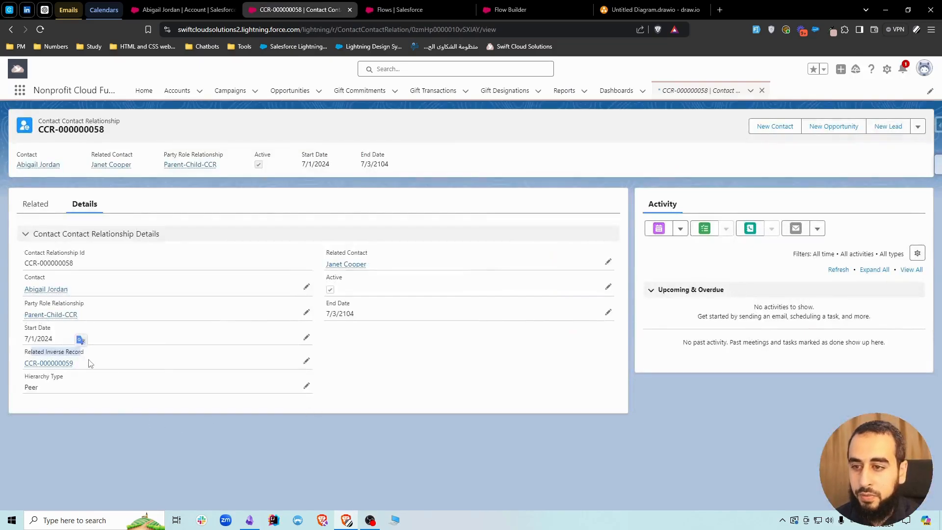
{"action": "left_click_drag", "start_coordinate": [90, 363], "coordinate": [24, 363]}
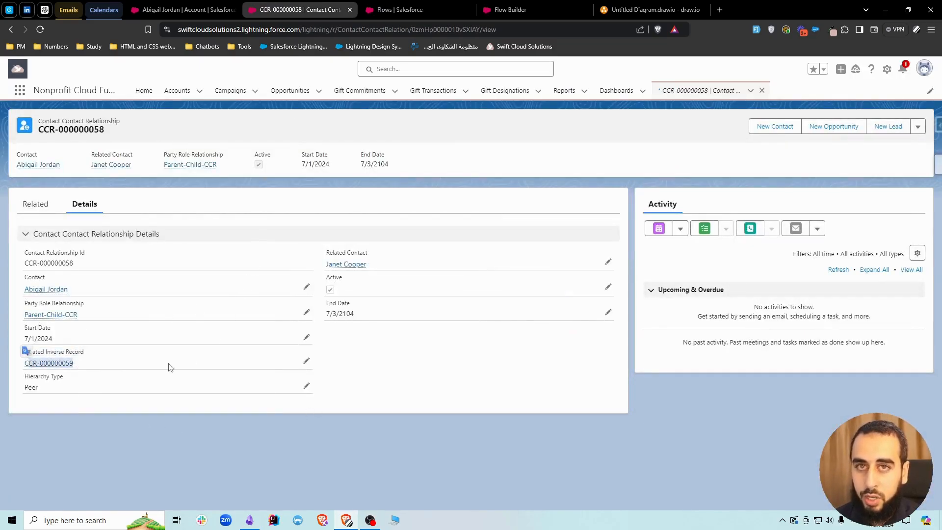
{"action": "left_click", "coordinate": [509, 13]}
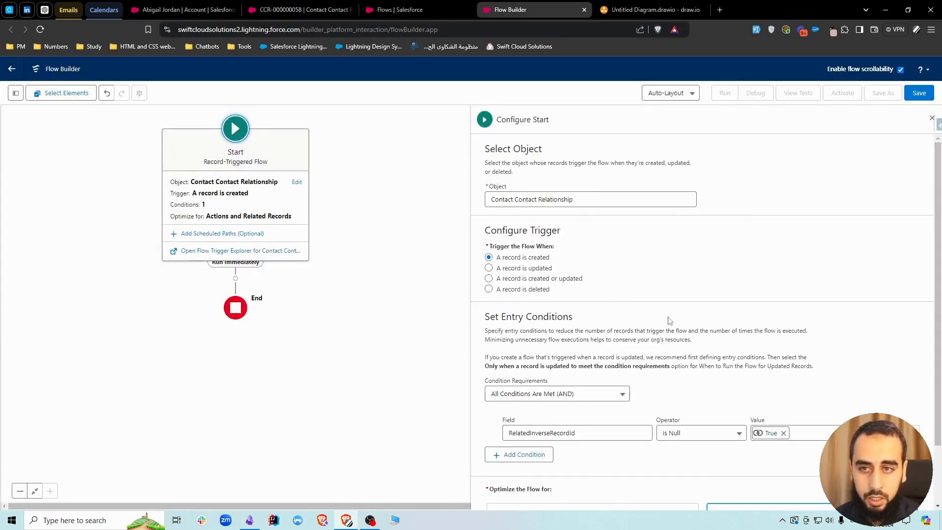
Add a Create Records element after the flow's start and label it Create Relationship B.
{"action": "left_click", "coordinate": [235, 279]}
{"action": "type", "text": "creat"}
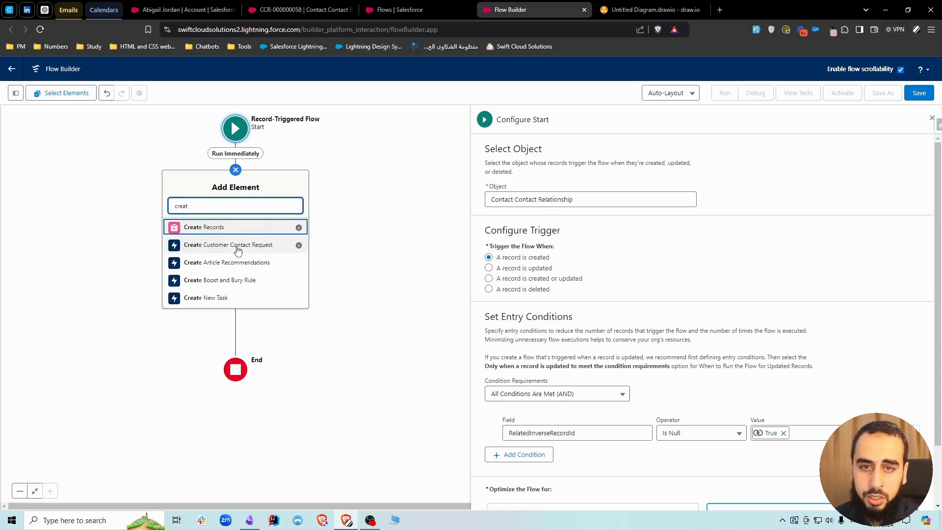
{"action": "left_click", "coordinate": [213, 225]}
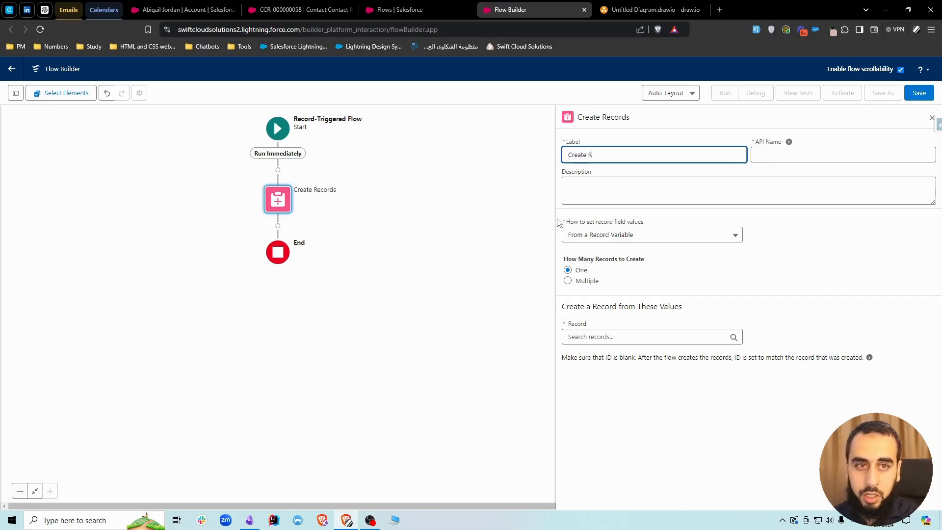
{"action": "type", "text": "elationship B"}
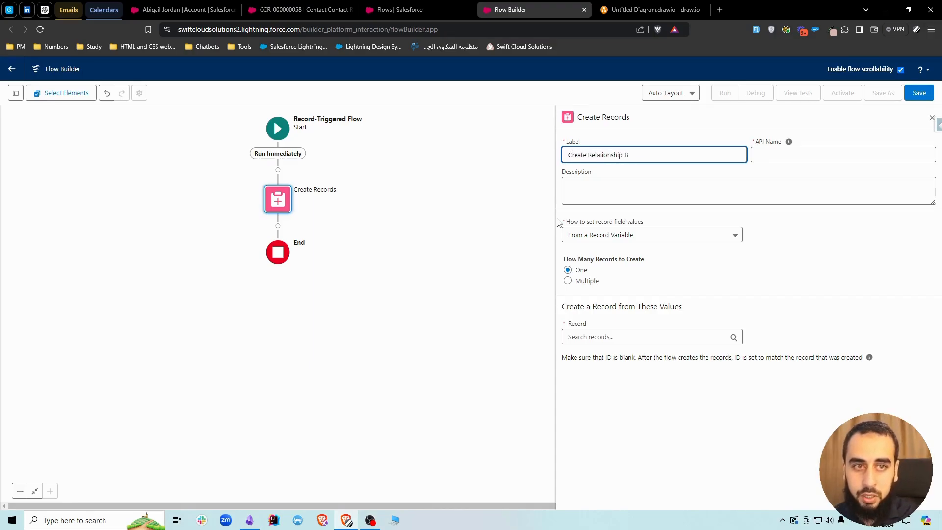
{"action": "left_click", "coordinate": [731, 174]}
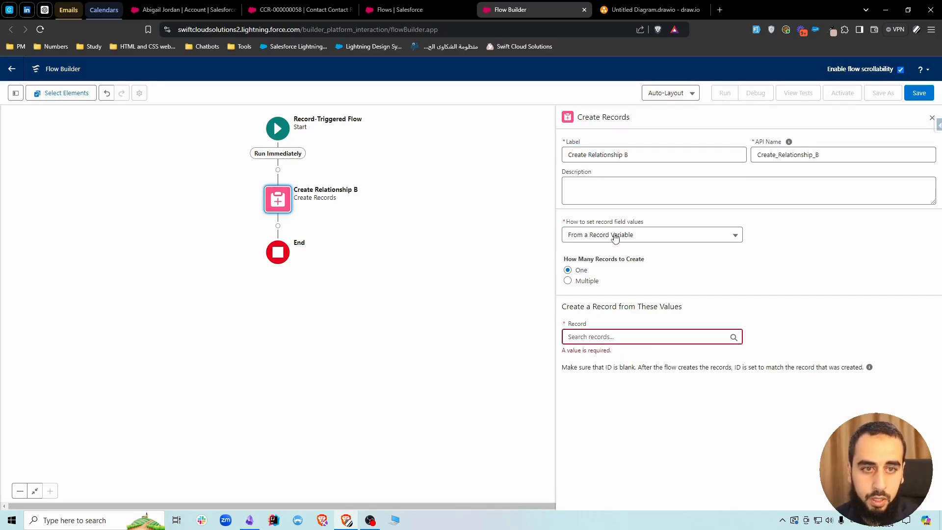
Have Create Relationship B set its record field values manually and create a Contact Contact Relationship record.
{"action": "left_click", "coordinate": [643, 235]}
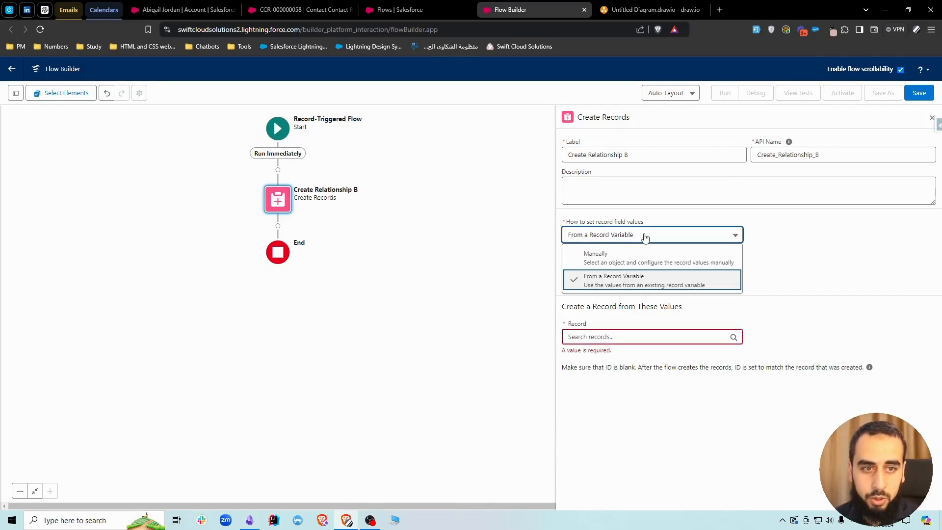
{"action": "left_click", "coordinate": [615, 256]}
{"action": "left_click", "coordinate": [615, 297]}
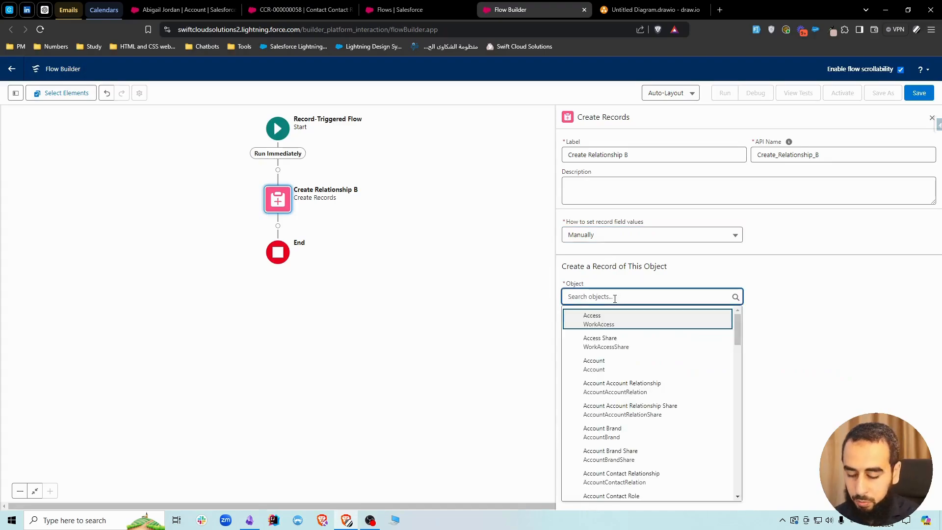
{"action": "type", "text": "contact conta"}
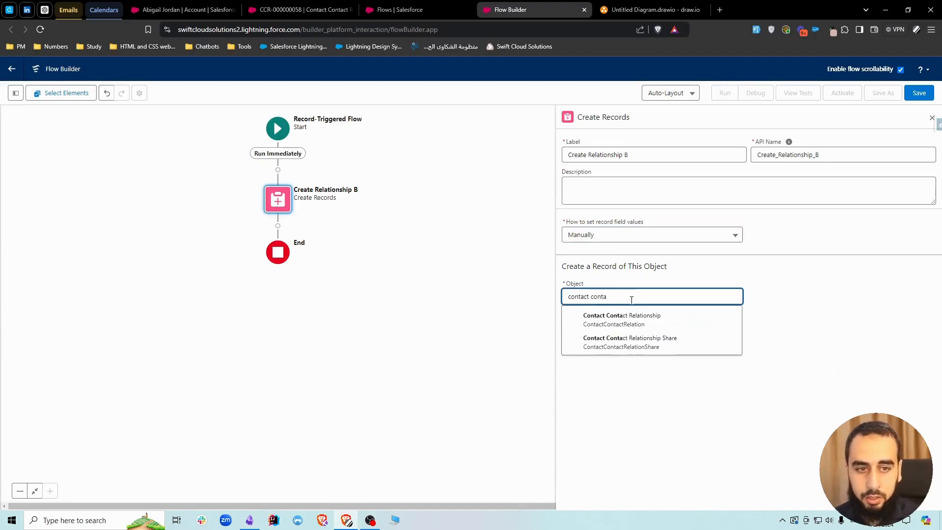
{"action": "left_click", "coordinate": [636, 318]}
Set the new record's ContactId field to the triggering record's RelatedContactId.
{"action": "left_click", "coordinate": [618, 351]}
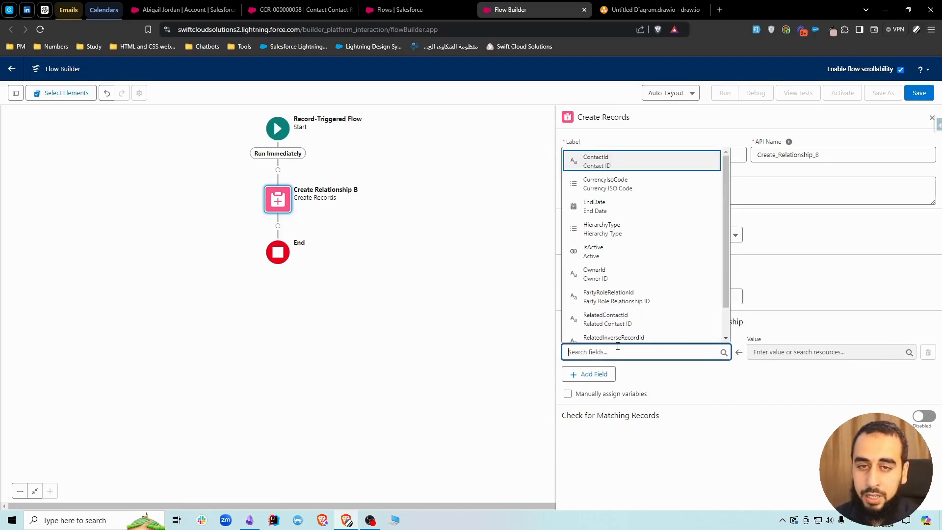
{"action": "left_click", "coordinate": [669, 167]}
{"action": "left_click", "coordinate": [787, 352]}
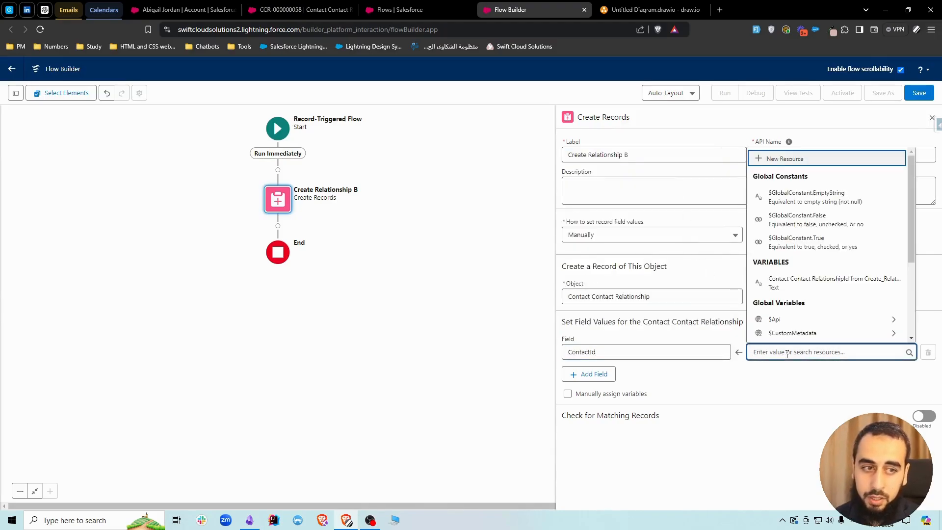
{"action": "type", "text": "rec"}
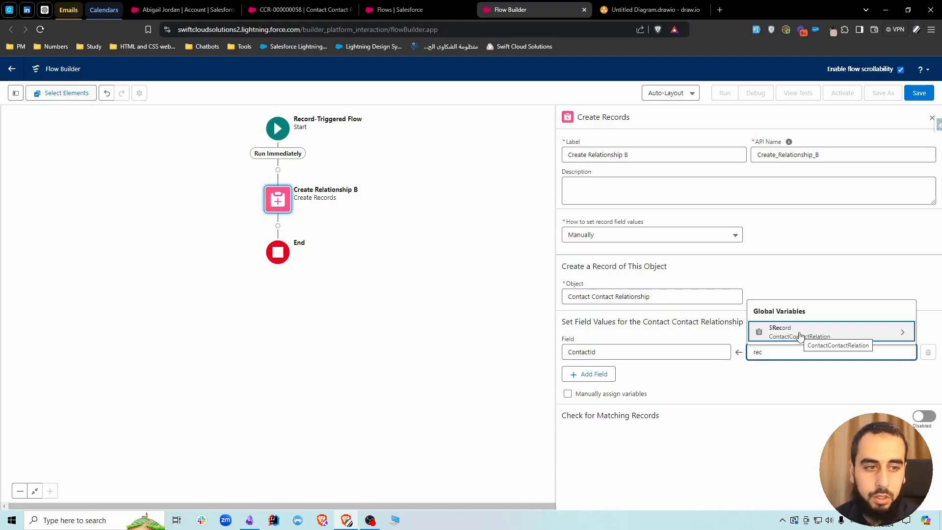
{"action": "left_click", "coordinate": [800, 336]}
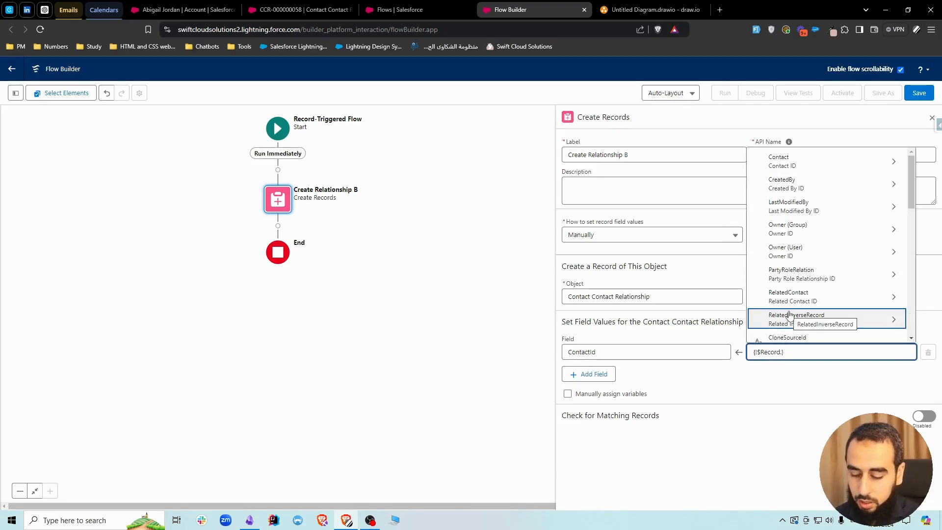
{"action": "type", "text": ".related conta"}
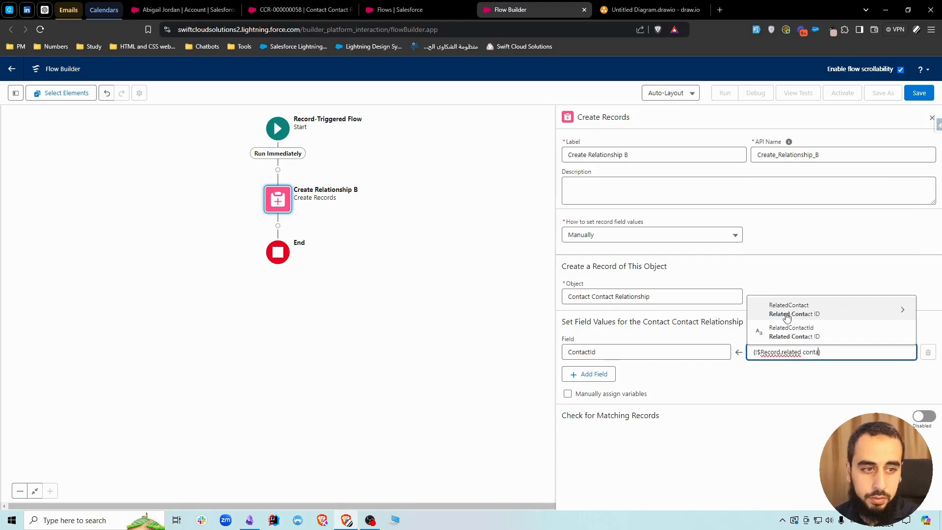
{"action": "left_click", "coordinate": [804, 334]}
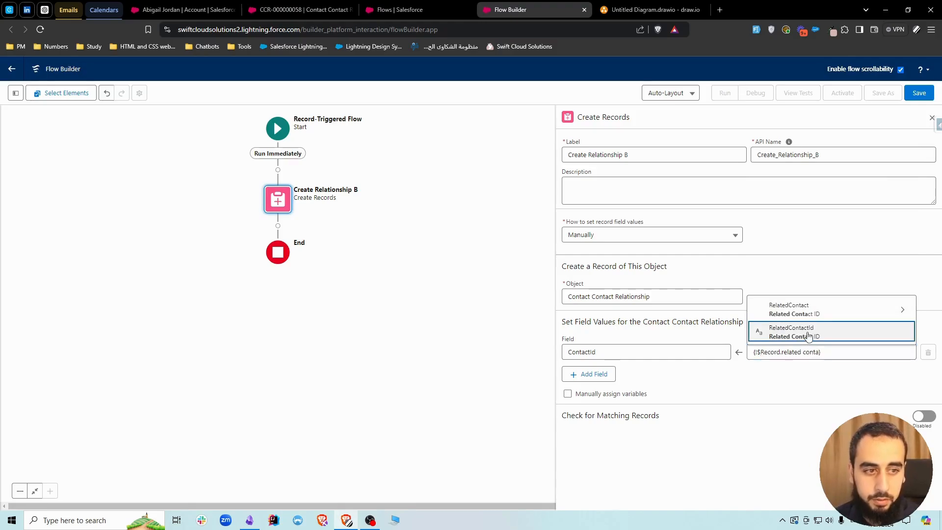
Add the RelatedContactId field to the new record's values and set it to the triggering record's ContactId.
{"action": "left_click", "coordinate": [610, 377]}
{"action": "left_click", "coordinate": [616, 383]}
{"action": "type", "text": "related"}
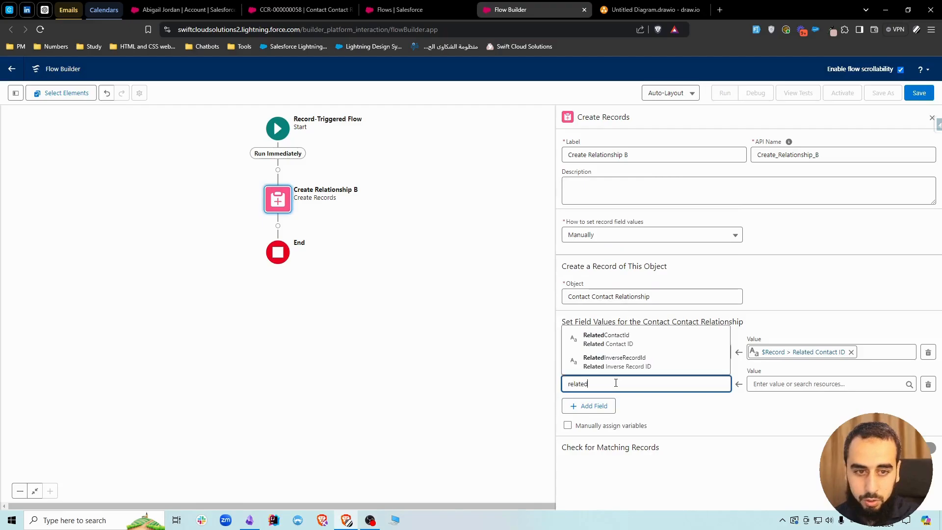
{"action": "left_click", "coordinate": [625, 340]}
{"action": "left_click", "coordinate": [790, 384]}
{"action": "type", "text": "rec"}
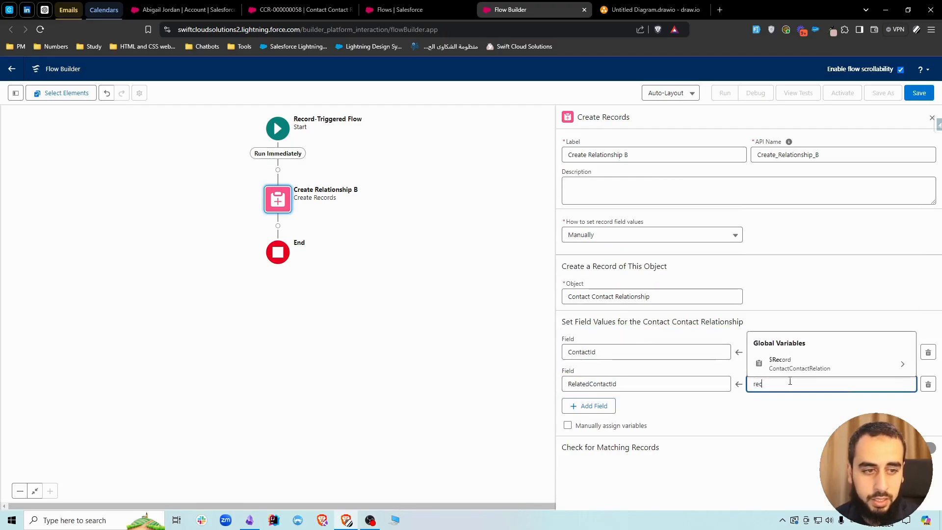
{"action": "left_click", "coordinate": [791, 363]}
{"action": "type", "text": ".contact}"}
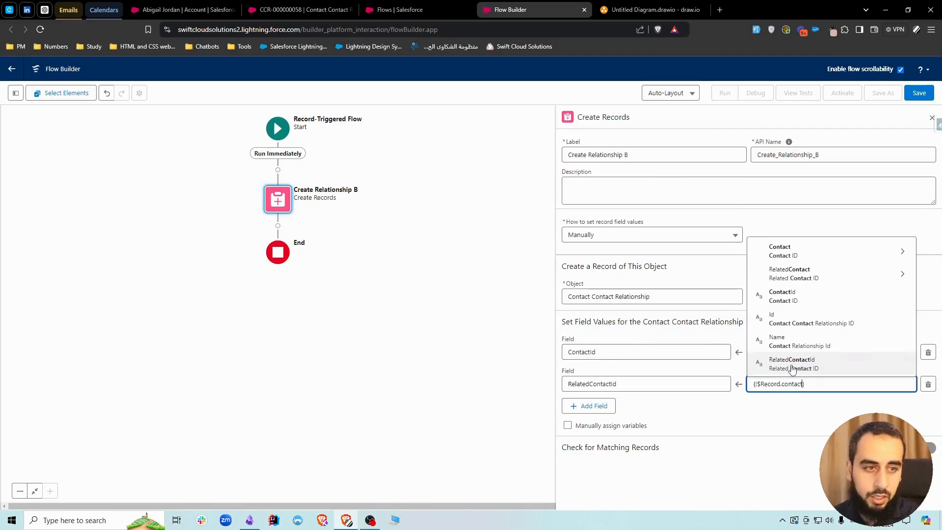
{"action": "left_click", "coordinate": [785, 293]}
Add the StartDate field to the new record's values and set it to the triggering record's StartDate.
{"action": "left_click", "coordinate": [608, 407]}
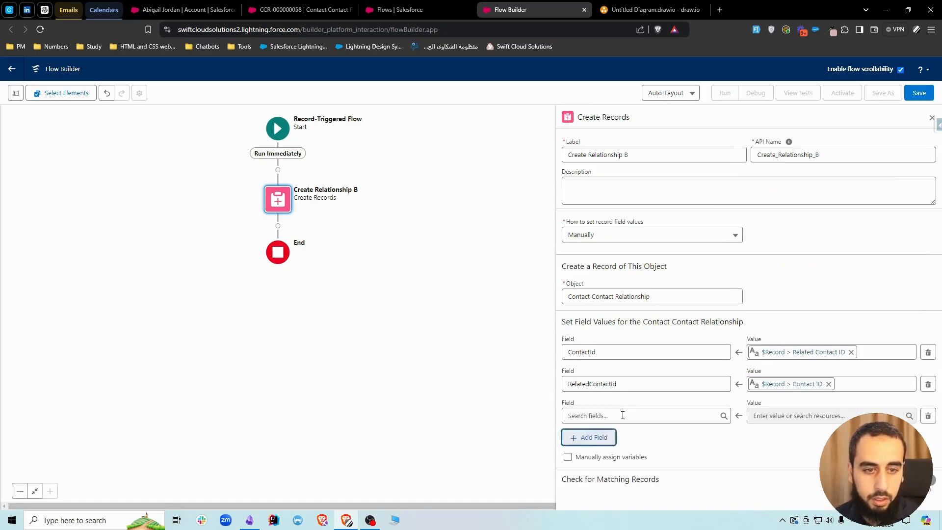
{"action": "left_click", "coordinate": [615, 415]}
{"action": "type", "text": "stat"}
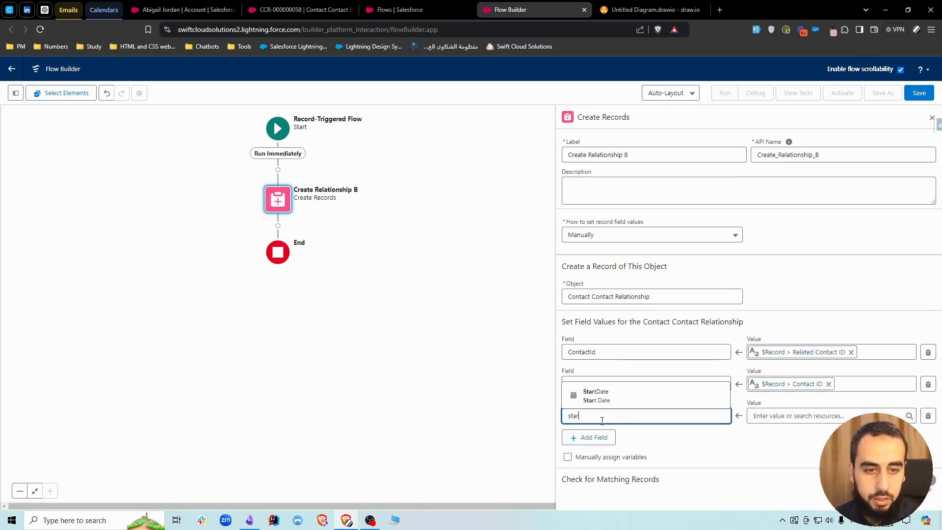
{"action": "left_click", "coordinate": [599, 391]}
{"action": "left_click", "coordinate": [773, 416]}
{"action": "type", "text": "rec"}
{"action": "left_click", "coordinate": [775, 395]}
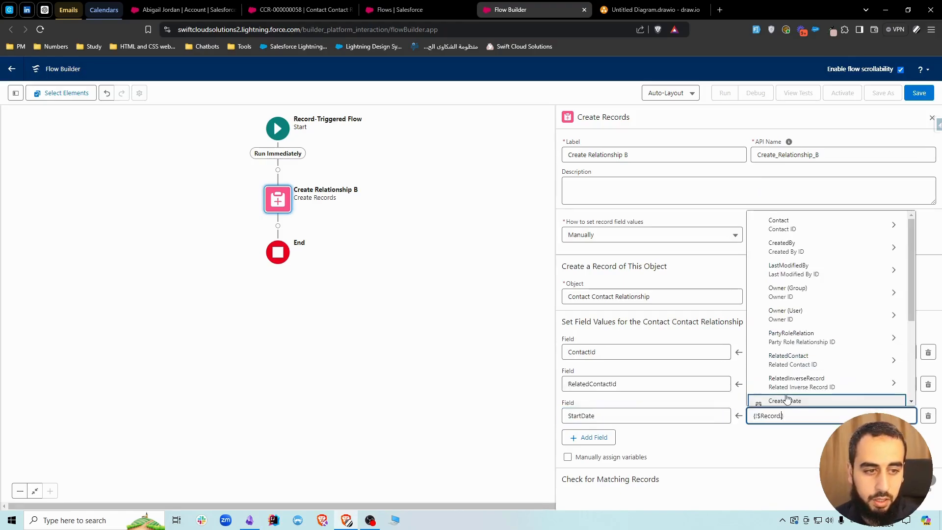
{"action": "type", "text": "start"}
{"action": "left_click", "coordinate": [783, 394]}
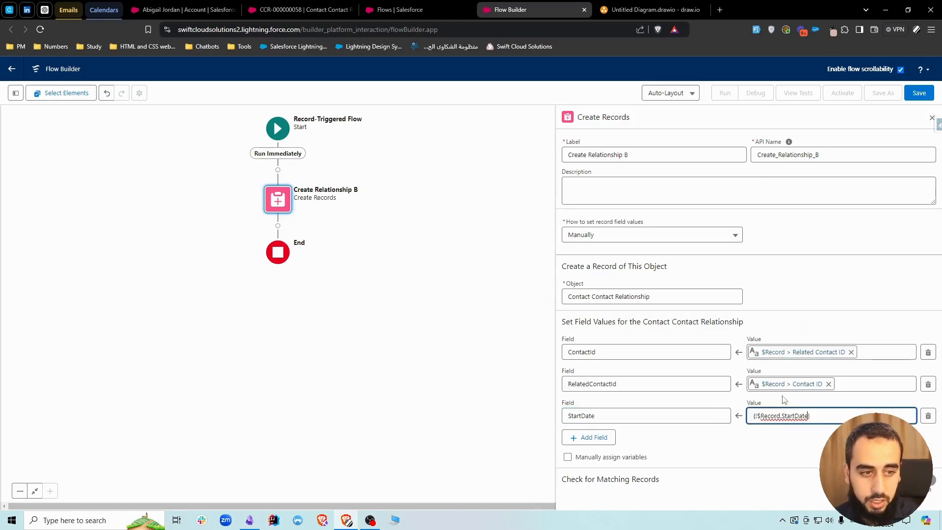
Add the EndDate field to the new record's values and set it to the triggering record's EndDate.
{"action": "left_click", "coordinate": [594, 437]}
{"action": "left_click", "coordinate": [606, 448]}
{"action": "type", "text": "end"}
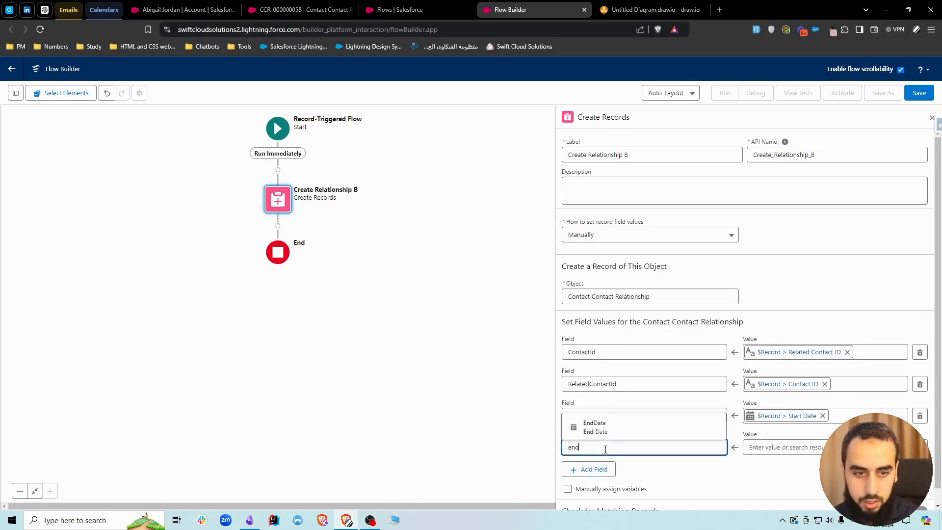
{"action": "left_click", "coordinate": [603, 423]}
{"action": "left_click", "coordinate": [785, 447]}
{"action": "type", "text": "rec"}
{"action": "left_click", "coordinate": [800, 428]}
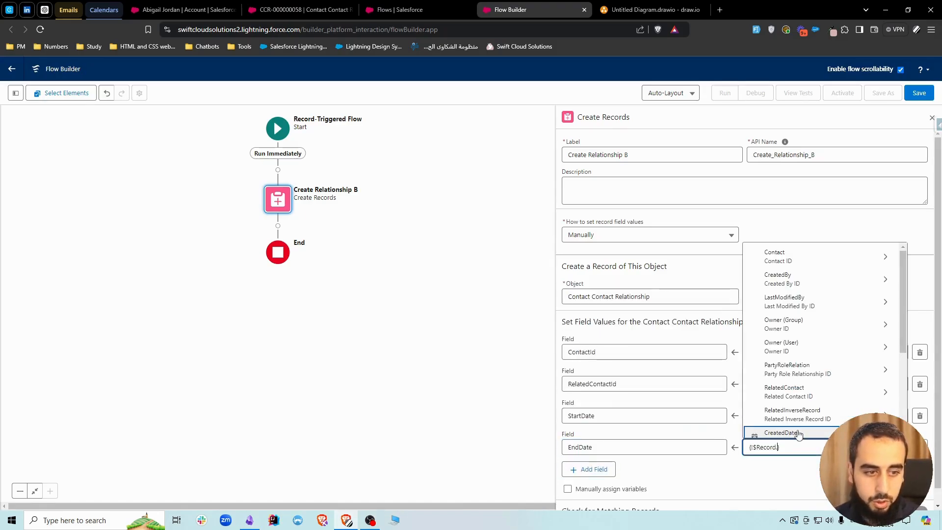
{"action": "type", "text": "endda"}
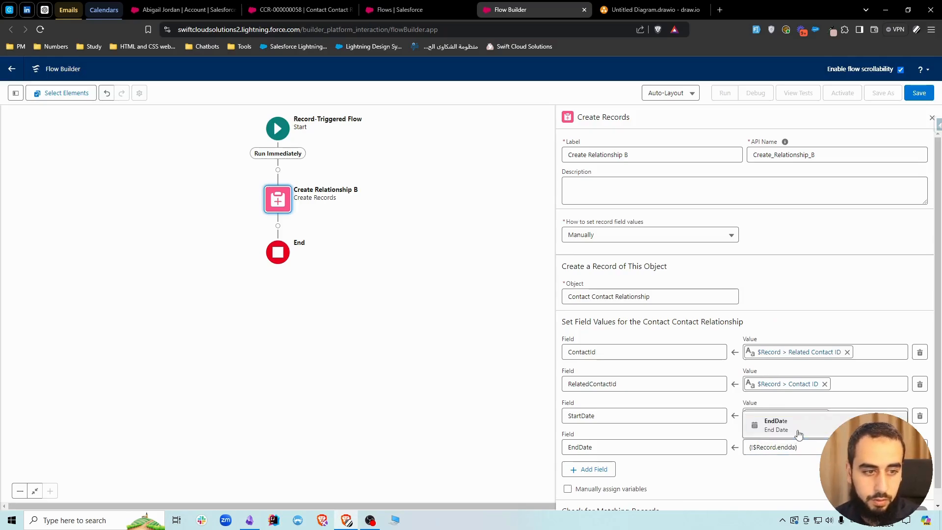
{"action": "left_click", "coordinate": [799, 427]}
Add the IsActive field to the new record's values and set it to the triggering record's IsActive.
{"action": "scroll", "coordinate": [687, 444], "scroll_direction": "down", "scroll_amount": 1}
{"action": "left_click", "coordinate": [596, 454]}
{"action": "scroll", "coordinate": [638, 432], "scroll_direction": "down", "scroll_amount": 1}
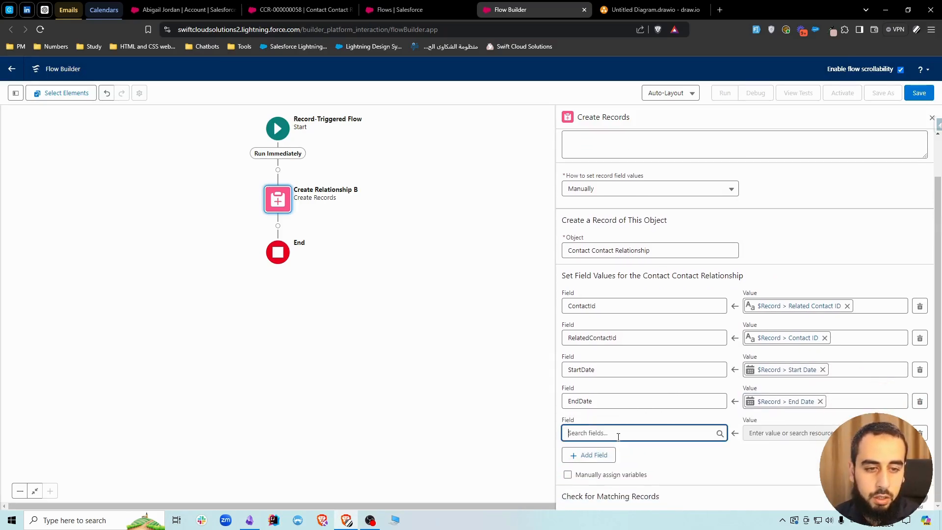
{"action": "left_click", "coordinate": [618, 434]}
{"action": "type", "text": "act"}
{"action": "left_click", "coordinate": [609, 412]}
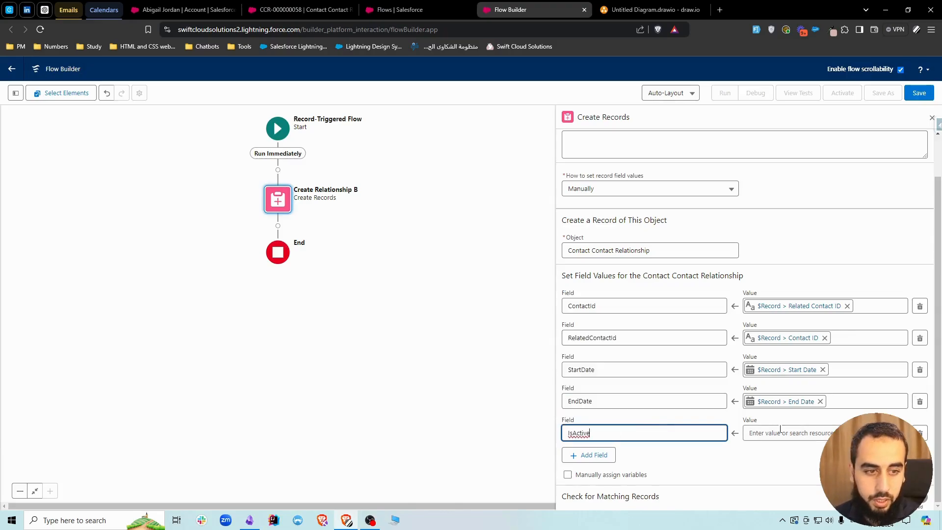
{"action": "left_click", "coordinate": [780, 432]}
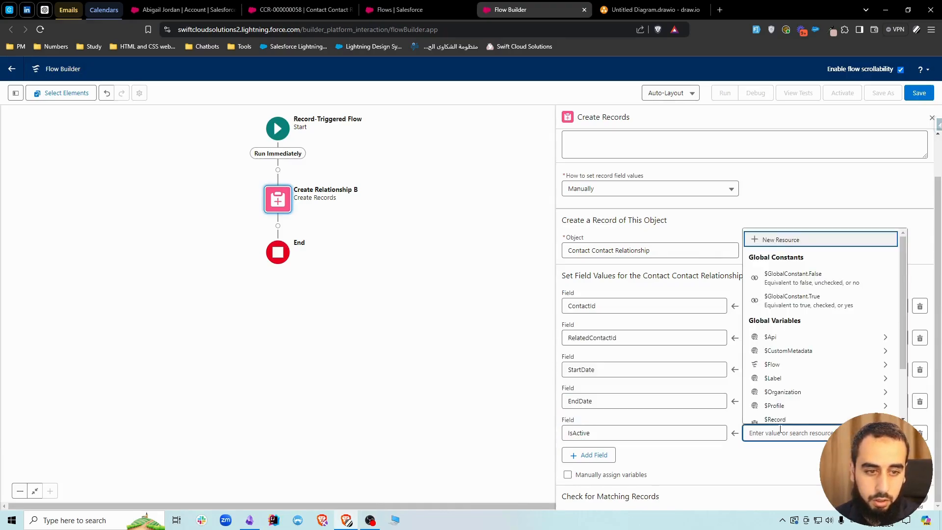
{"action": "type", "text": "rec"}
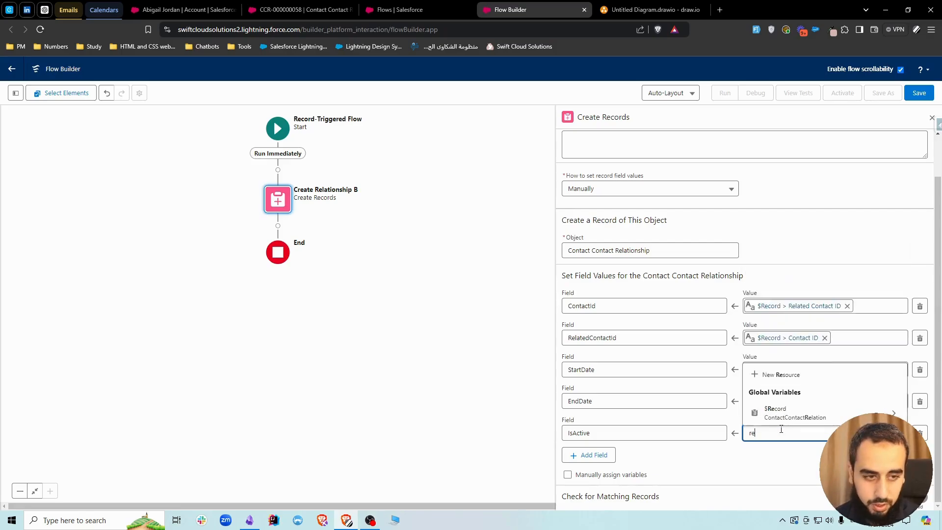
{"action": "left_click", "coordinate": [784, 415]}
{"action": "scroll", "coordinate": [809, 412], "scroll_direction": "down", "scroll_amount": 1}
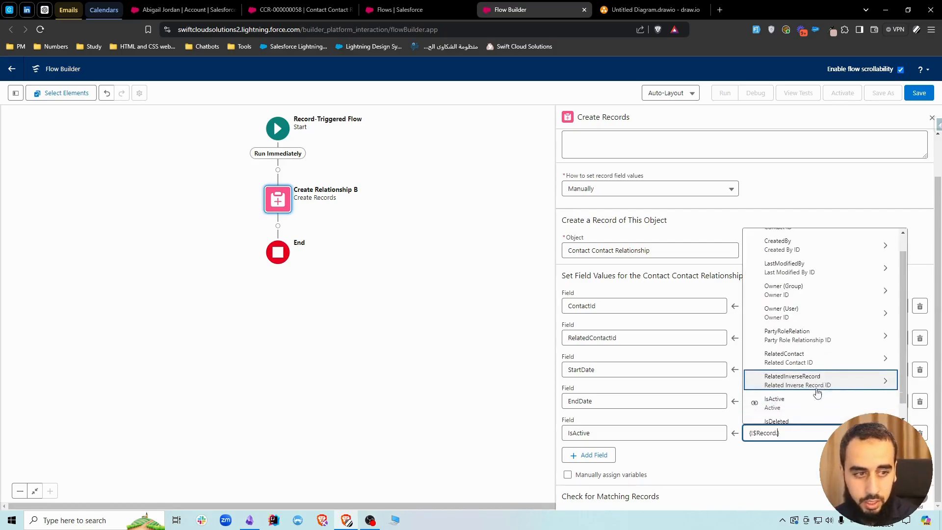
{"action": "left_click", "coordinate": [788, 389]}
{"action": "left_click", "coordinate": [776, 453]}
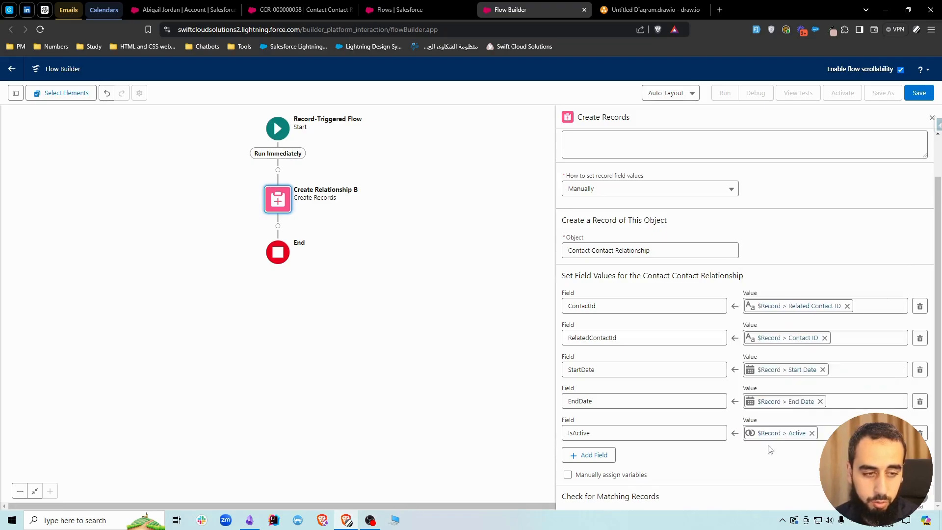
Add the PartyRoleRelationId field to the new record's values and set it to the RelatedInverseRecordId of the triggering record's PartyRoleRelation.
{"action": "left_click", "coordinate": [605, 453]}
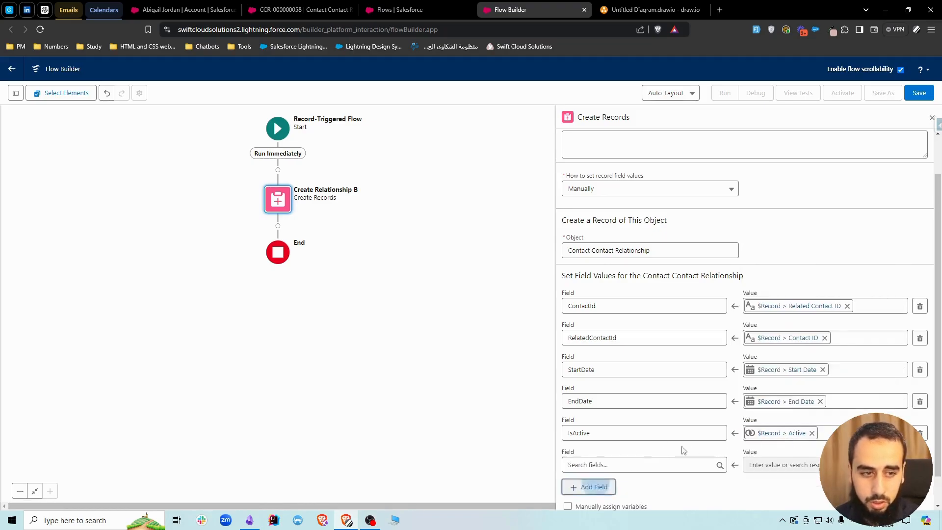
{"action": "scroll", "coordinate": [687, 397], "scroll_direction": "down", "scroll_amount": 1}
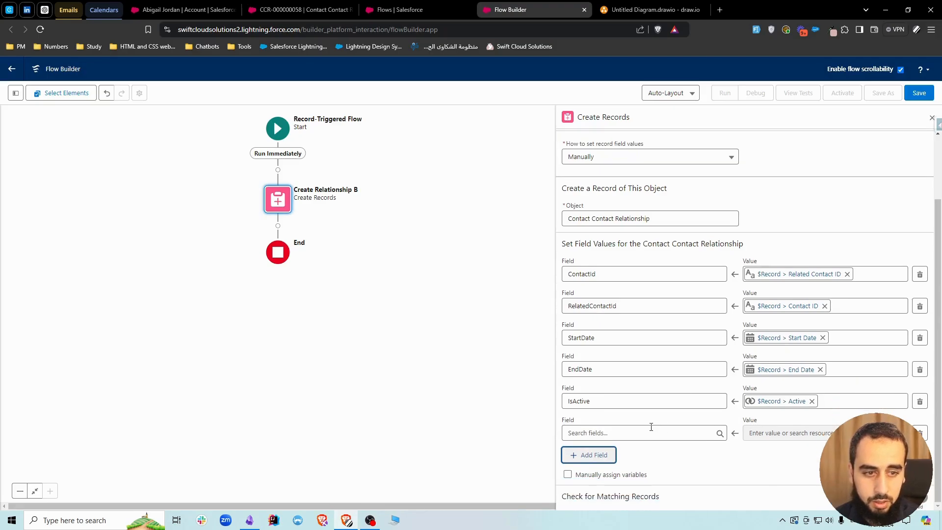
{"action": "left_click", "coordinate": [646, 431]}
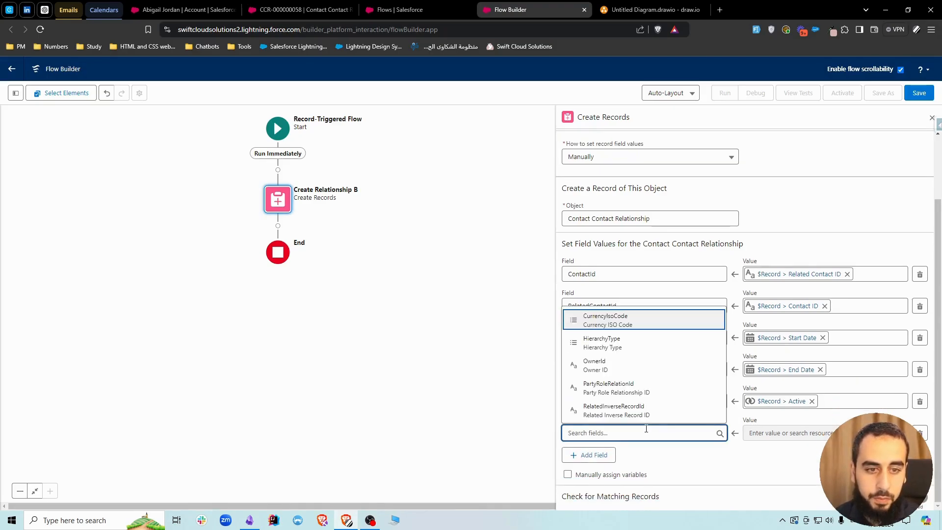
{"action": "left_click", "coordinate": [619, 389]}
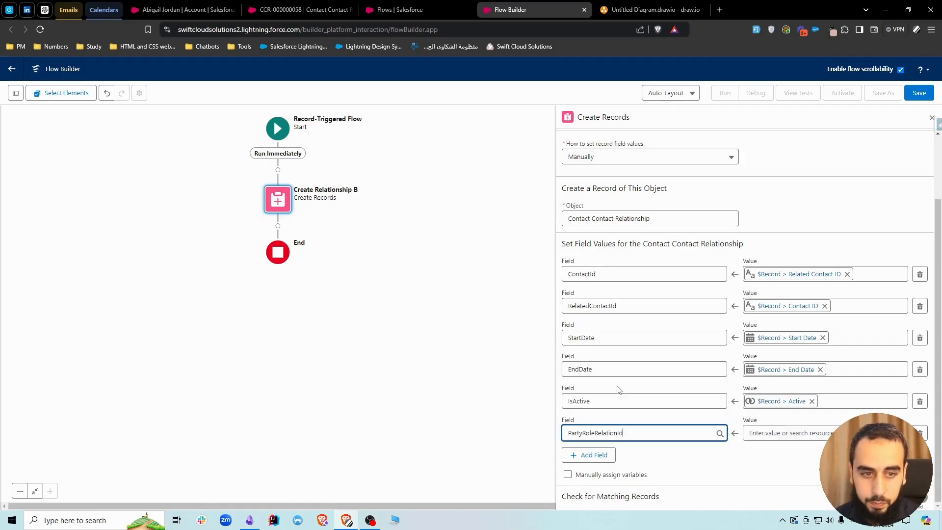
{"action": "left_click", "coordinate": [707, 461]}
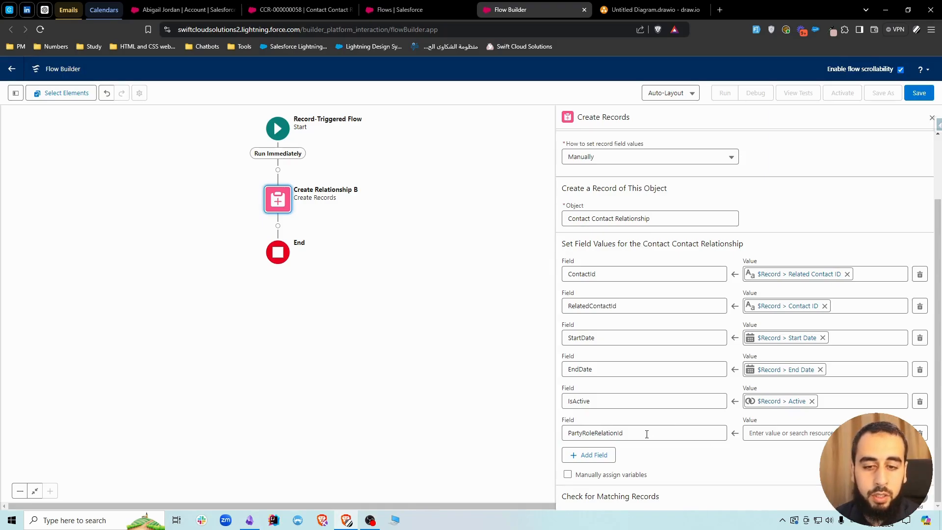
{"action": "left_click", "coordinate": [775, 437]}
{"action": "type", "text": "rec"}
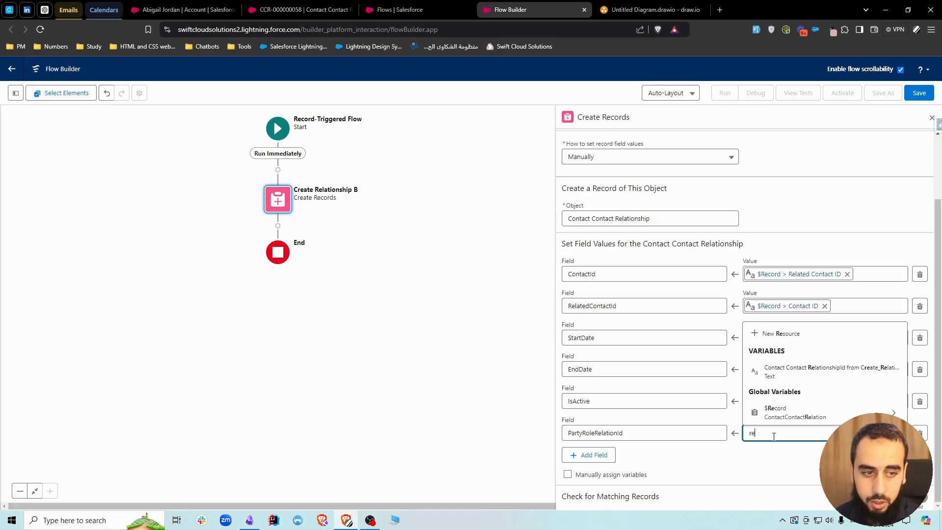
{"action": "left_click", "coordinate": [778, 414]}
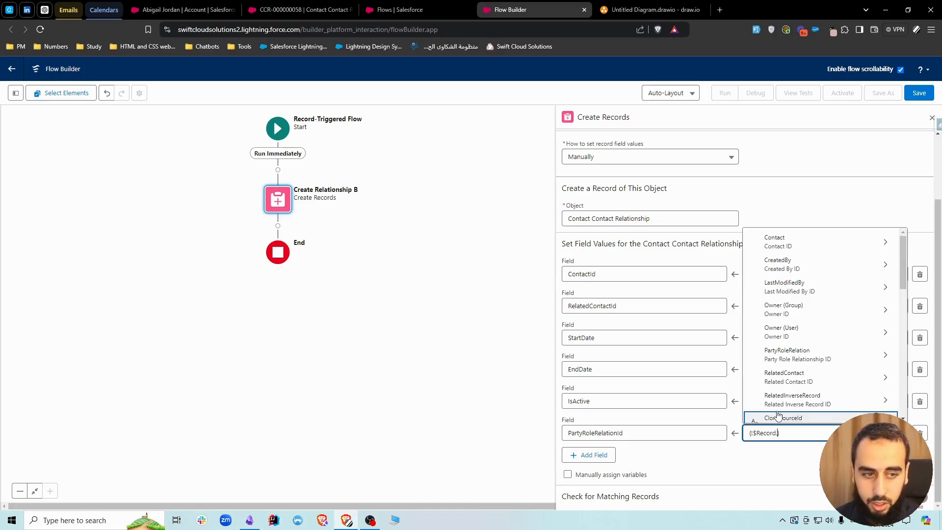
{"action": "type", "text": "partyrole"}
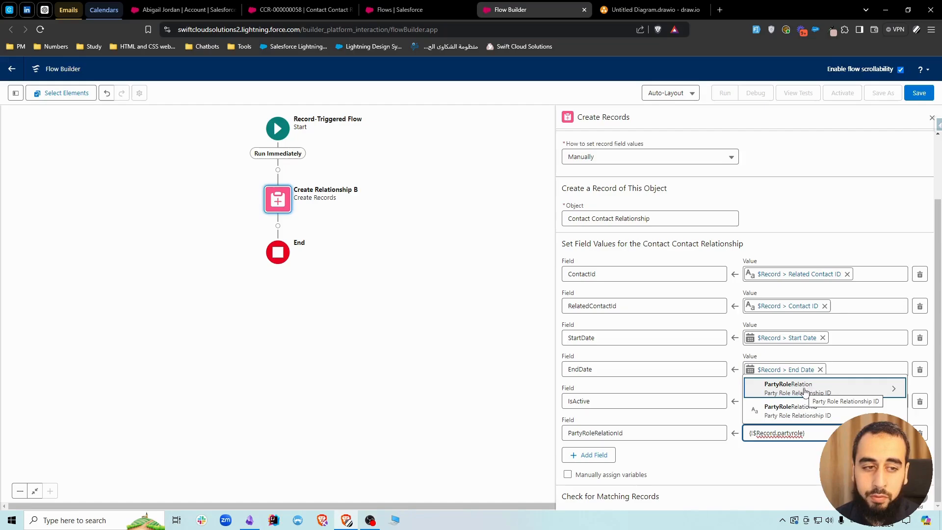
{"action": "left_click", "coordinate": [896, 391]}
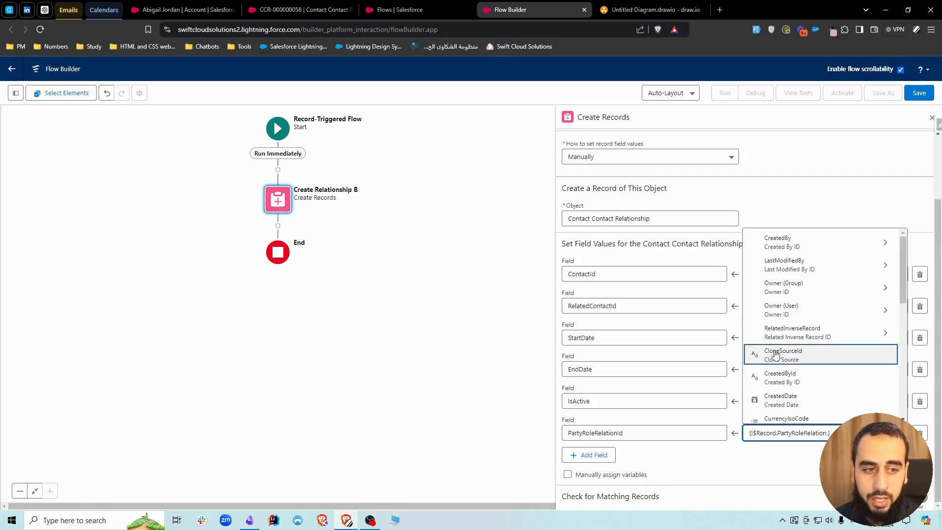
{"action": "type", "text": "invers"}
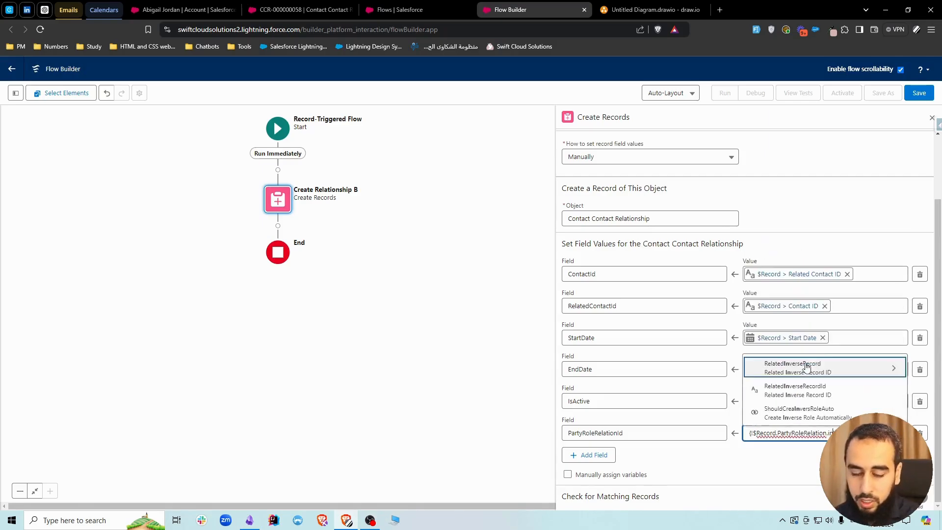
{"action": "left_click", "coordinate": [791, 391]}
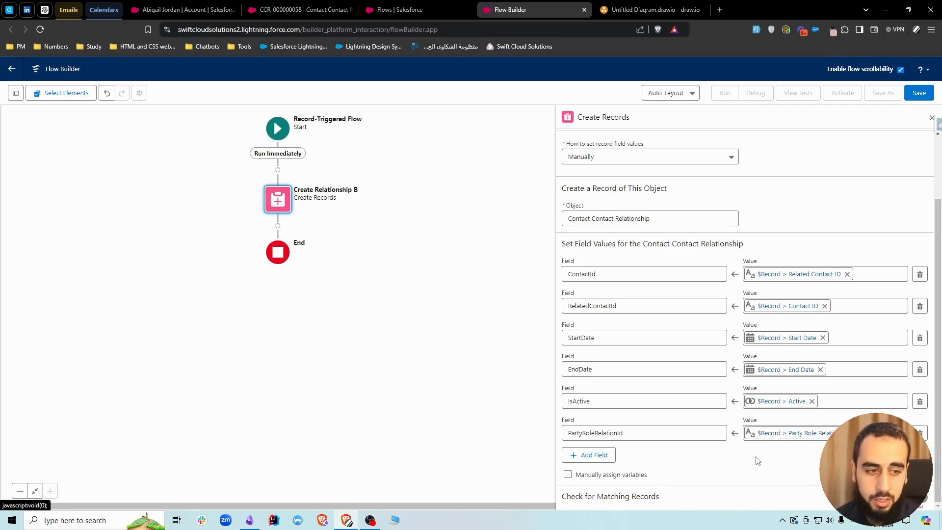
Add the RelatedInverseRecordId field to the new record's values and set it to the triggering record's Id.
{"action": "left_click", "coordinate": [596, 456]}
{"action": "left_click", "coordinate": [622, 461]}
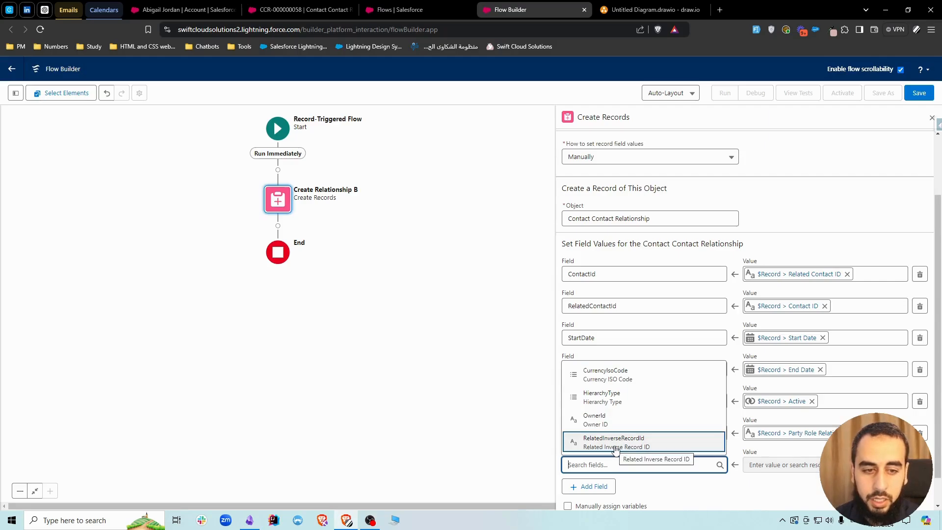
{"action": "left_click", "coordinate": [616, 444]}
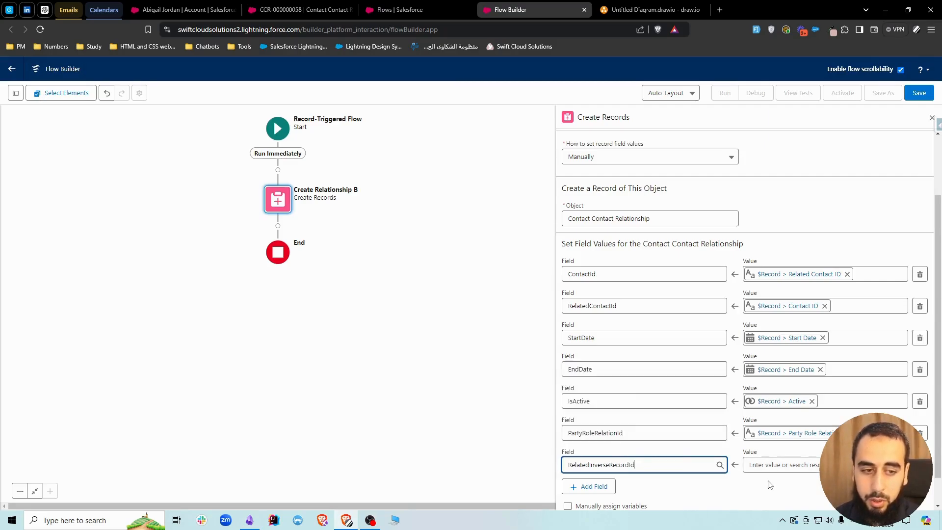
{"action": "left_click", "coordinate": [782, 461]}
{"action": "type", "text": "rec"}
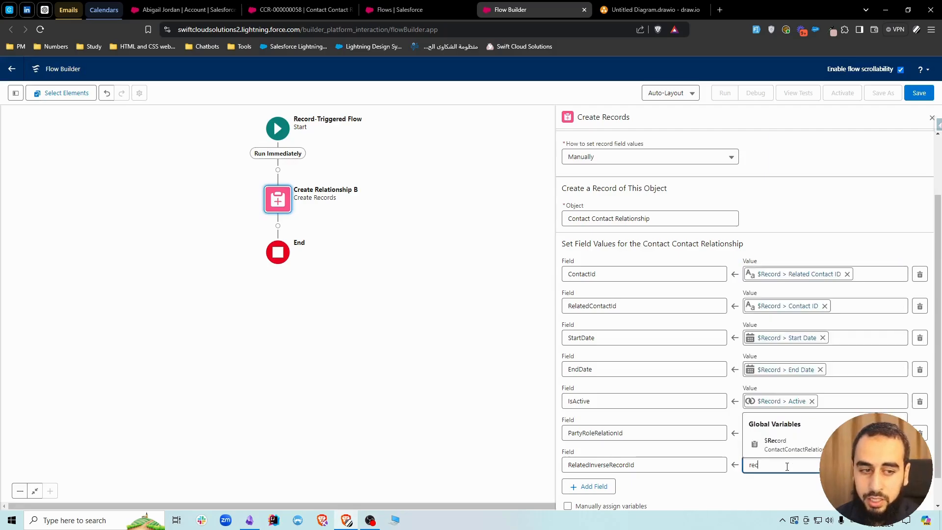
{"action": "left_click", "coordinate": [785, 447]}
{"action": "type", "text": "id"}
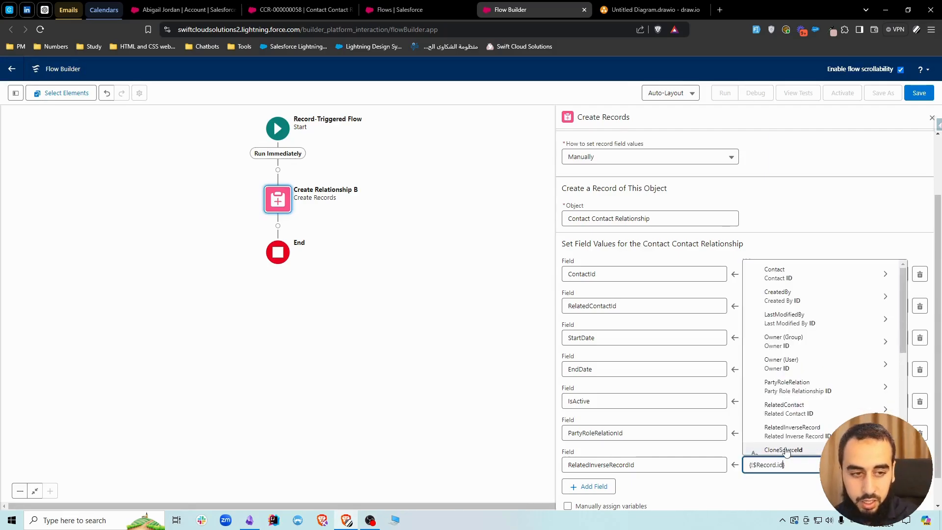
{"action": "scroll", "coordinate": [800, 372], "scroll_direction": "down", "scroll_amount": 2}
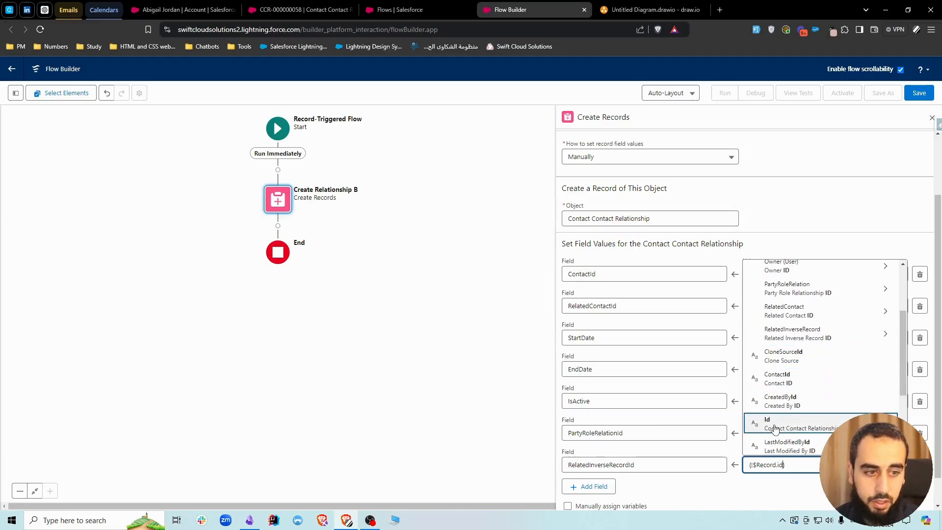
{"action": "left_click", "coordinate": [823, 430]}
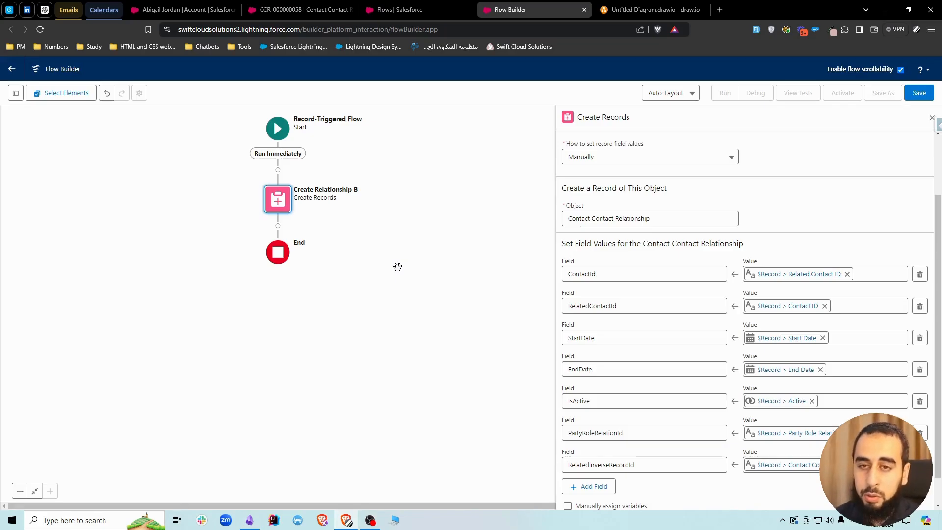
Check the Related Inverse Record field on the existing contact-contact relationship record and return to the flow.
{"action": "left_click", "coordinate": [287, 9]}
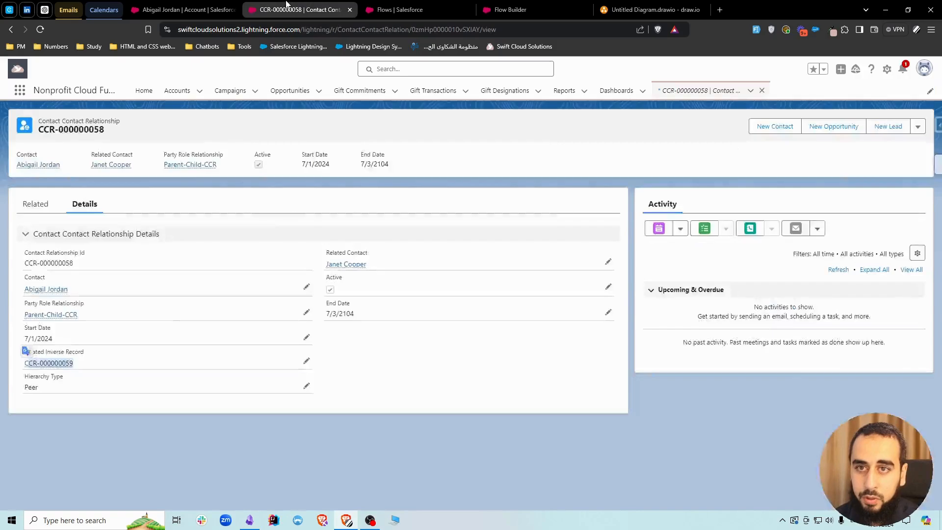
{"action": "left_click", "coordinate": [56, 354]}
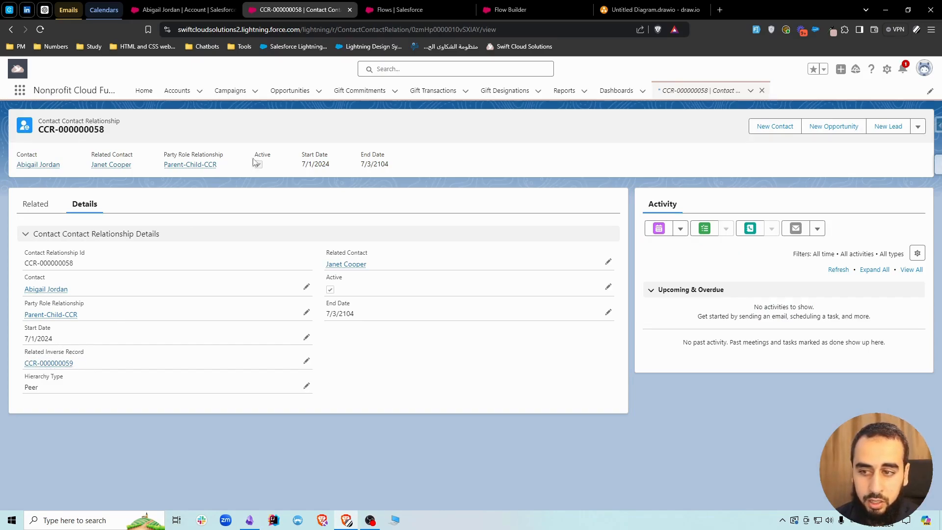
{"action": "left_click", "coordinate": [510, 9]}
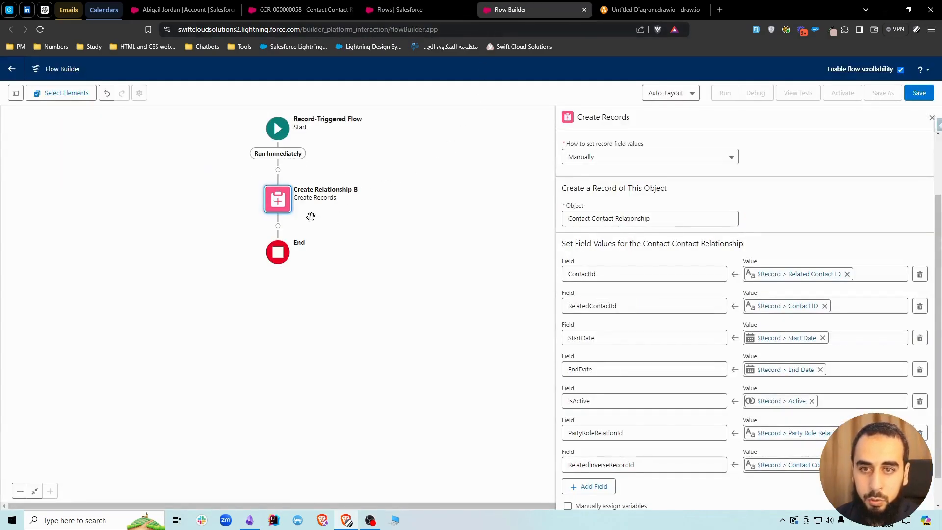
Add an Update Triggering Record element after Create Relationship B and label it Update Relationship A.
{"action": "left_click", "coordinate": [278, 226]}
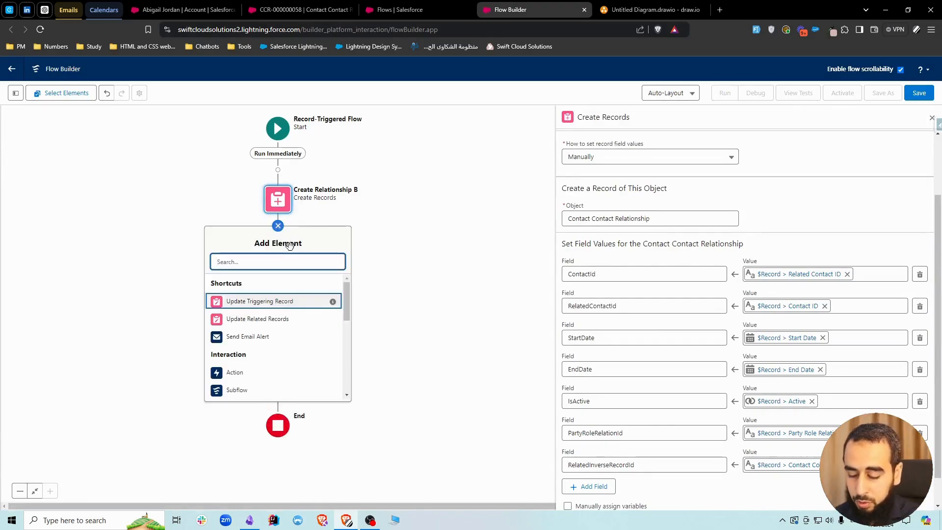
{"action": "left_click", "coordinate": [259, 302]}
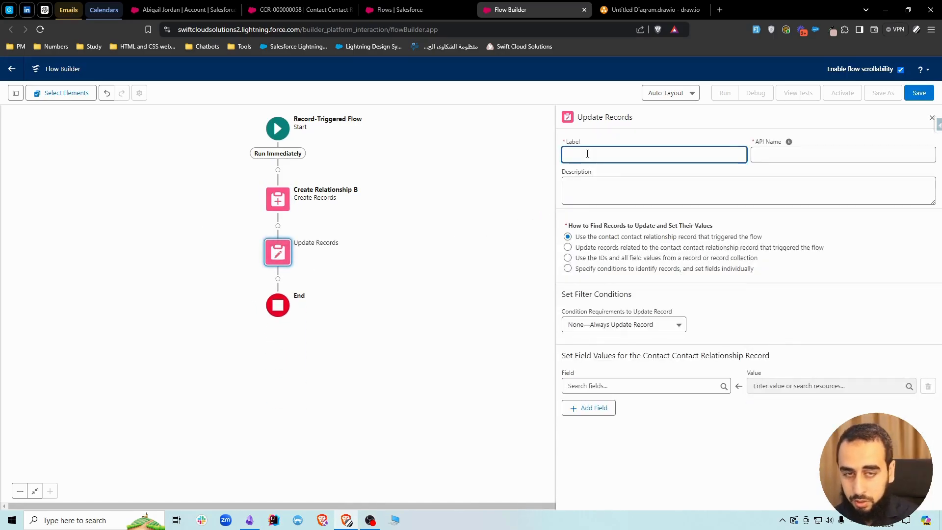
{"action": "type", "text": "Update Relationship"}
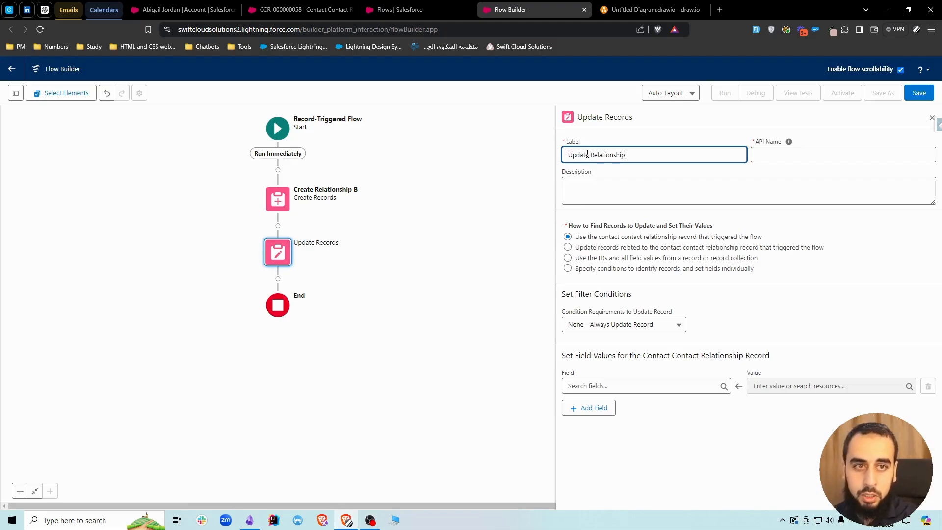
{"action": "type", "text": " A"}
Set the triggering record's RelatedInverseRecordId to the Contact Contact Relationship Id from the Create Relationship B element.
{"action": "left_click", "coordinate": [625, 380]}
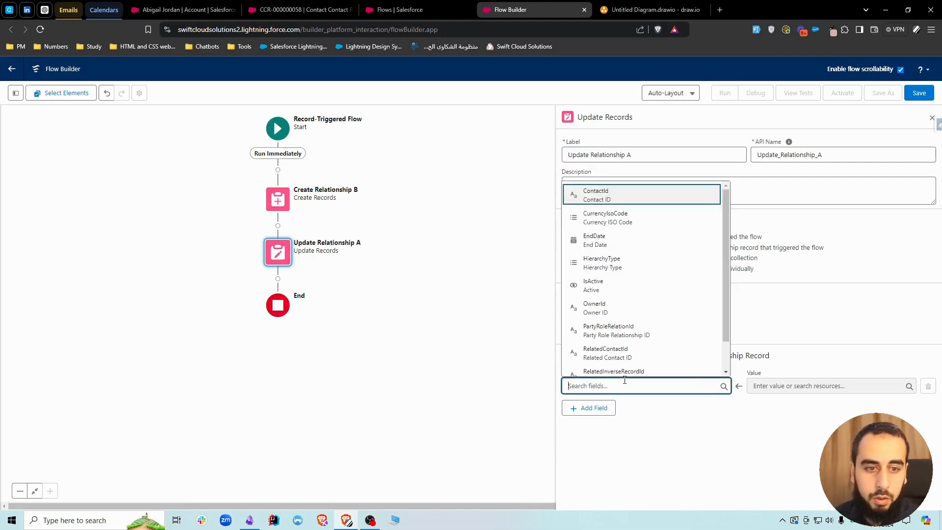
{"action": "type", "text": "relatedin"}
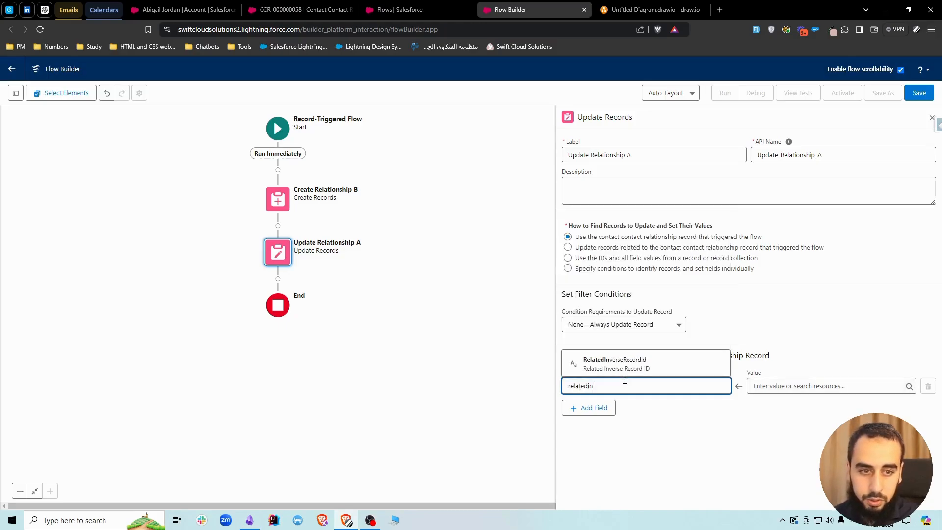
{"action": "left_click", "coordinate": [633, 367]}
{"action": "left_click", "coordinate": [782, 387]}
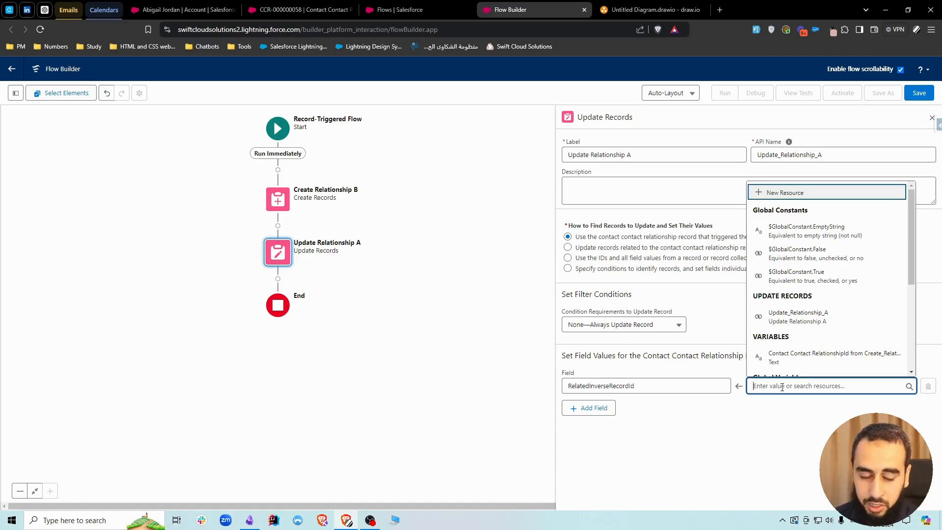
{"action": "type", "text": "crfea"}
{"action": "key", "text": "BackSpace"}
{"action": "key", "text": "BackSpace"}
{"action": "type", "text": "eate"}
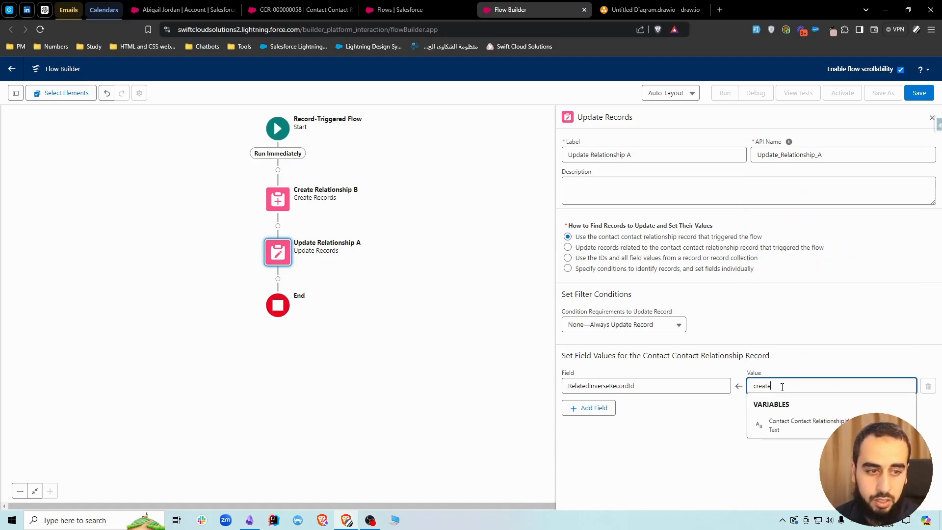
{"action": "left_click", "coordinate": [825, 434]}
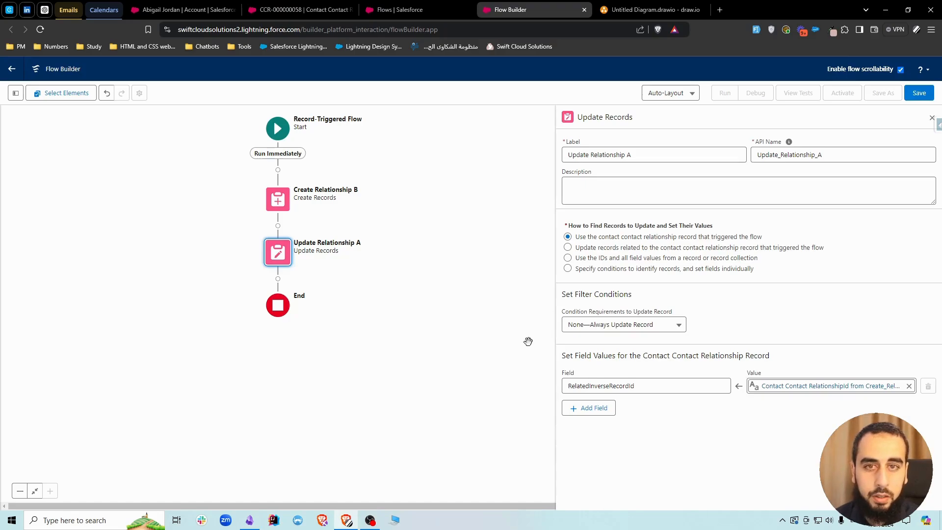
Save the flow with the label Auto Create Relationships CCR and the API name Auto_Create_Relationships_CCR.
{"action": "left_click", "coordinate": [919, 93]}
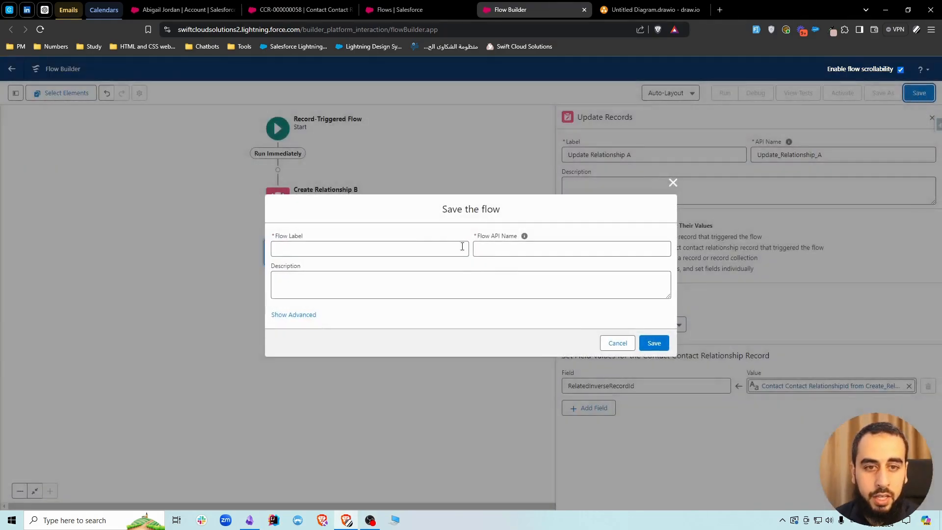
{"action": "left_click", "coordinate": [386, 248]}
{"action": "type", "text": "Au"}
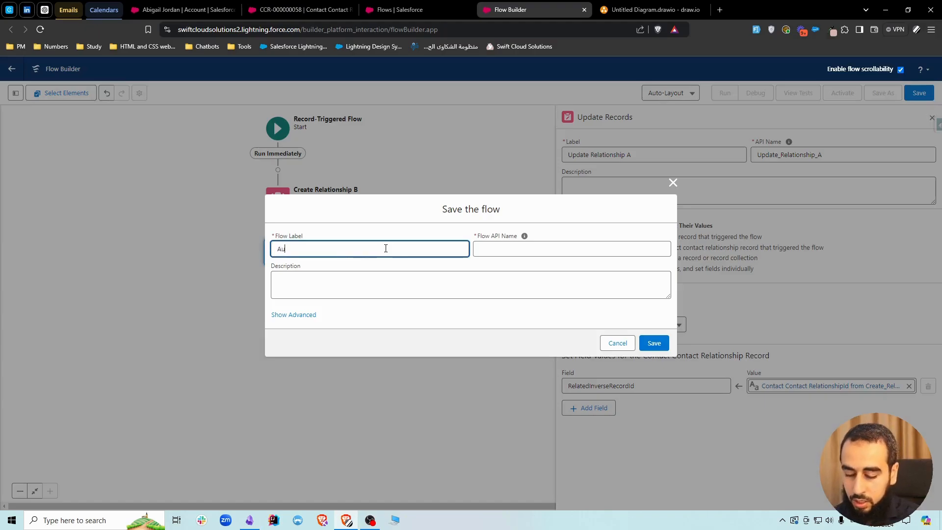
{"action": "type", "text": "to Create Rel"}
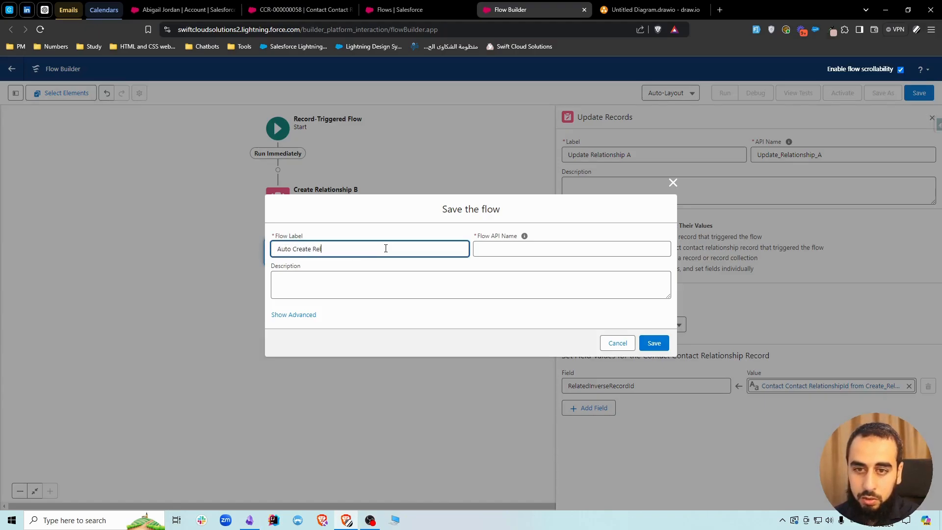
{"action": "type", "text": "ationships"}
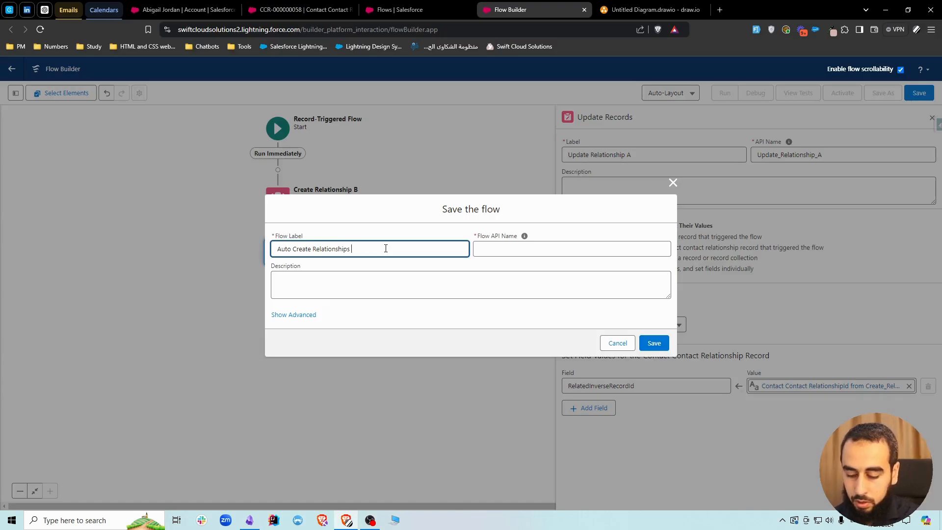
{"action": "type", "text": " CCR"}
{"action": "left_click", "coordinate": [385, 230]}
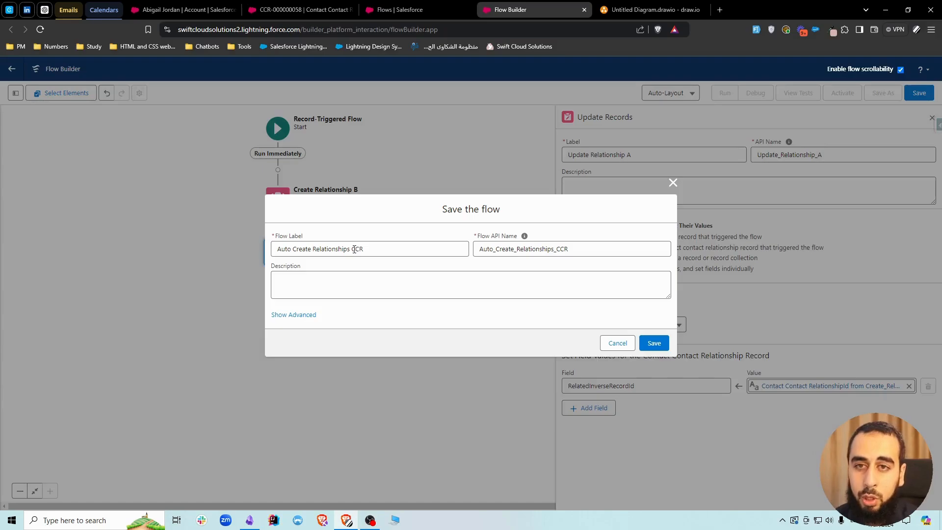
{"action": "left_click", "coordinate": [666, 343]}
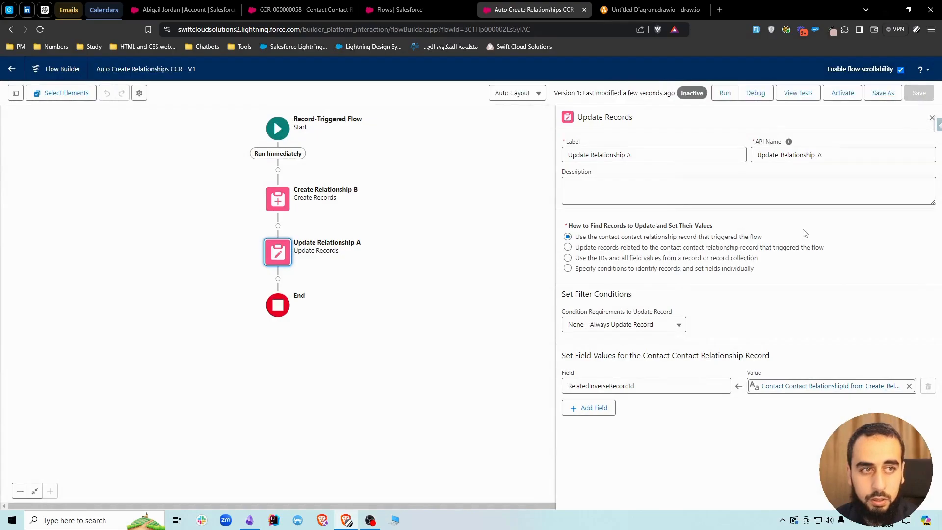
Remove the entry conditions from the flow's Start element by setting the condition requirements to None.
{"action": "left_click", "coordinate": [277, 137]}
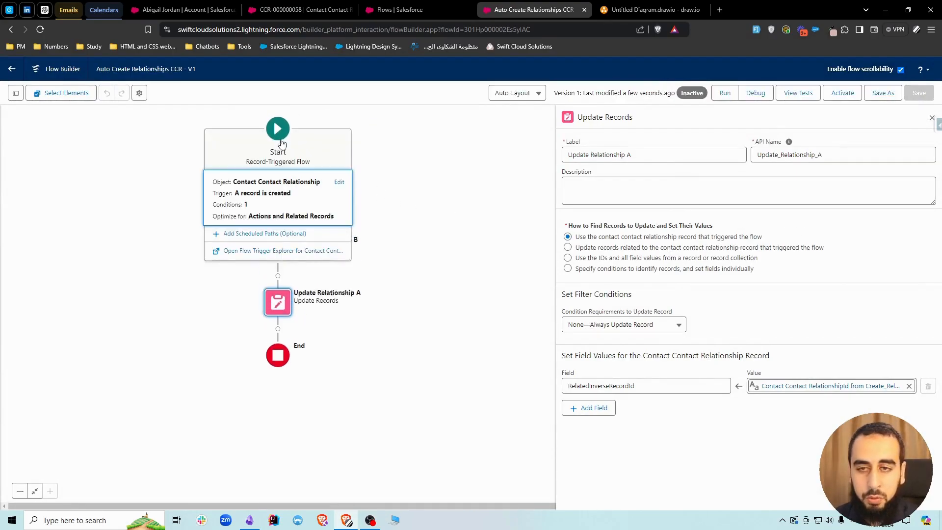
{"action": "left_click", "coordinate": [260, 206]}
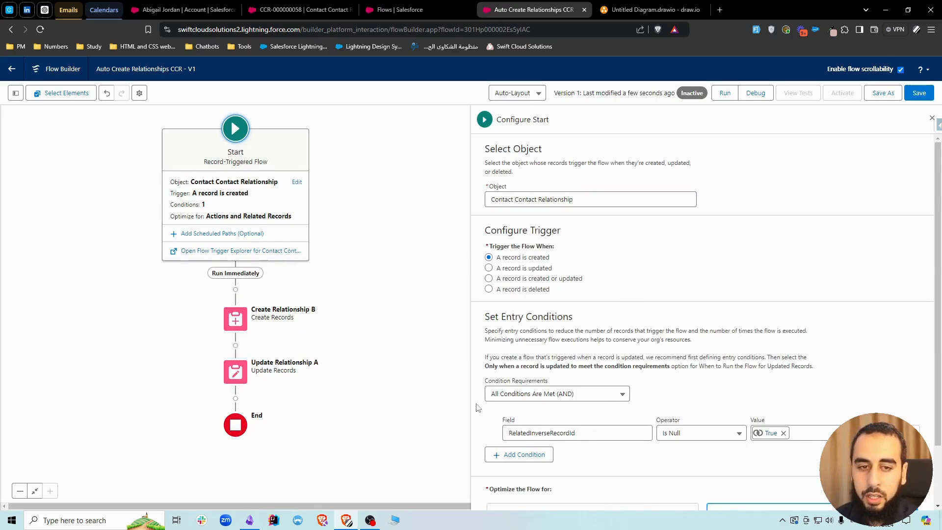
{"action": "left_click", "coordinate": [523, 394]}
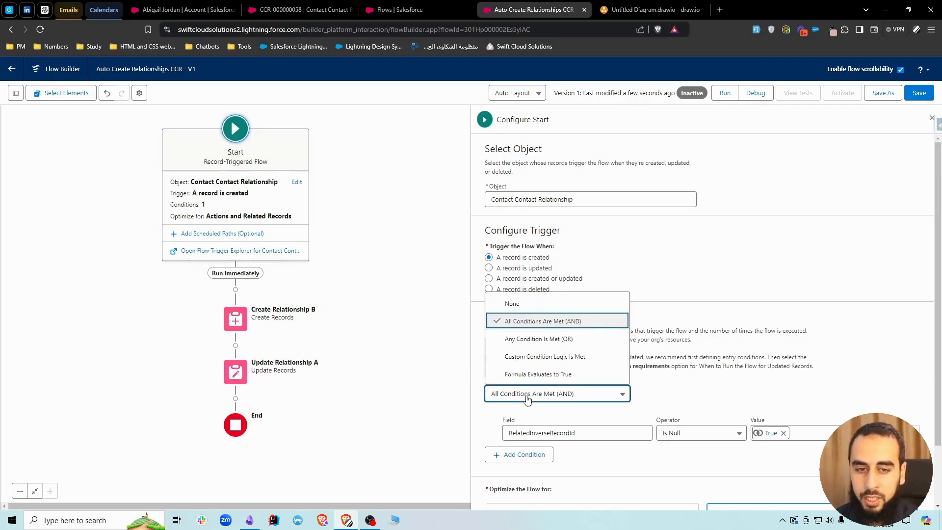
{"action": "left_click", "coordinate": [520, 305]}
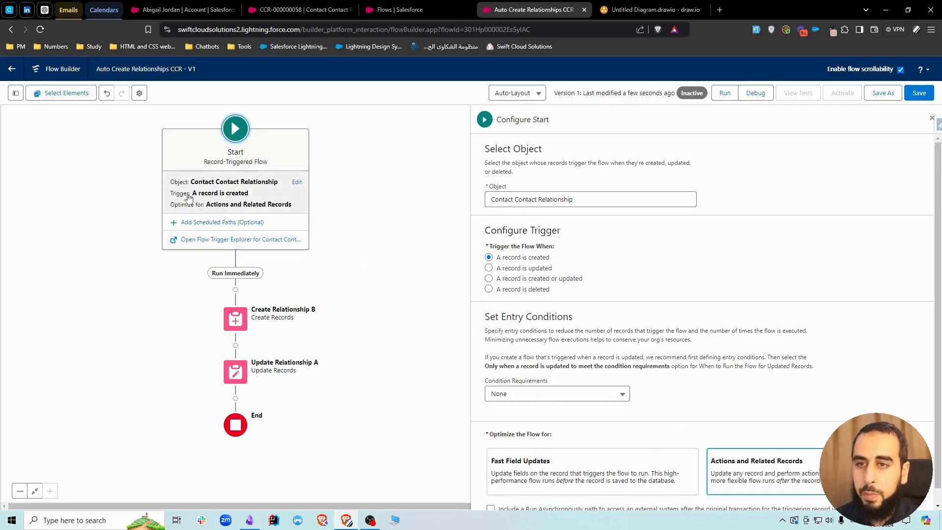
{"action": "left_click_drag", "start_coordinate": [108, 174], "coordinate": [119, 174]}
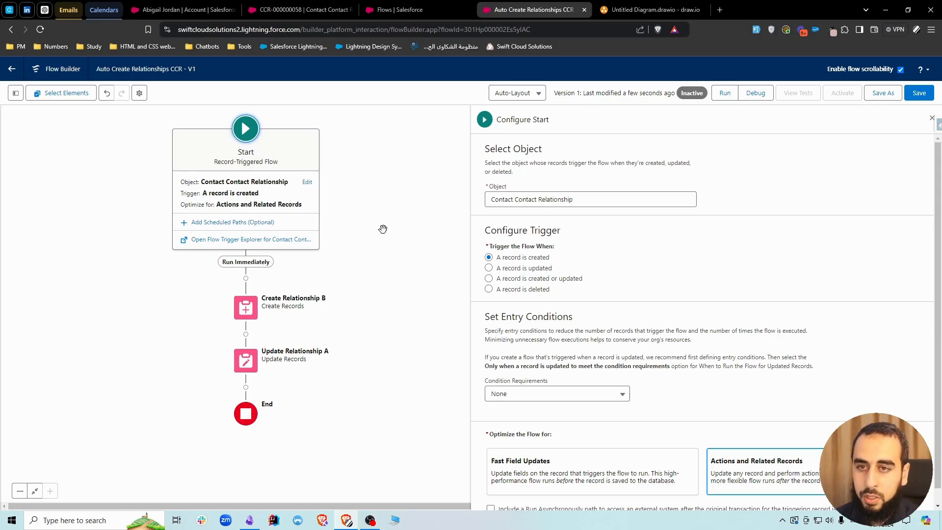
Require all entry conditions to be met and add the condition RelatedInverseRecordId Is Null True.
{"action": "left_click", "coordinate": [583, 394]}
{"action": "left_click", "coordinate": [535, 321]}
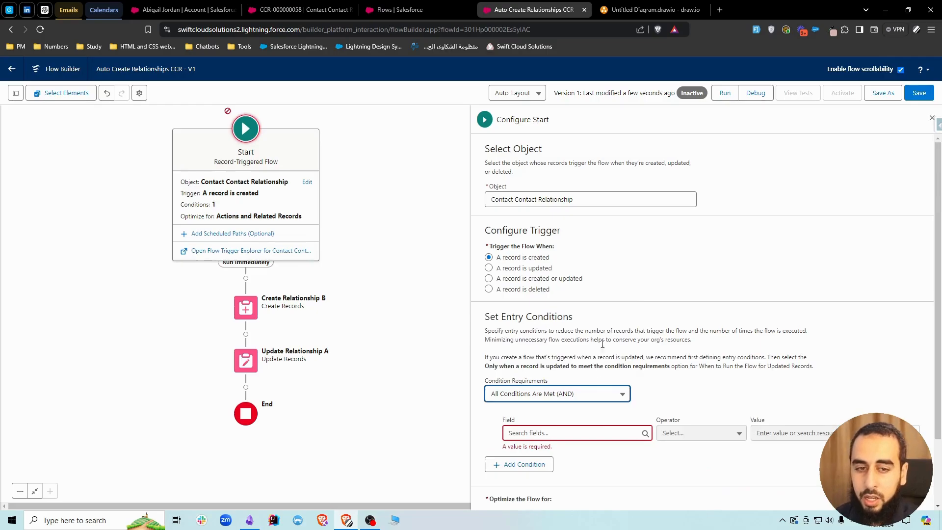
{"action": "left_click", "coordinate": [588, 433]}
{"action": "type", "text": "related"}
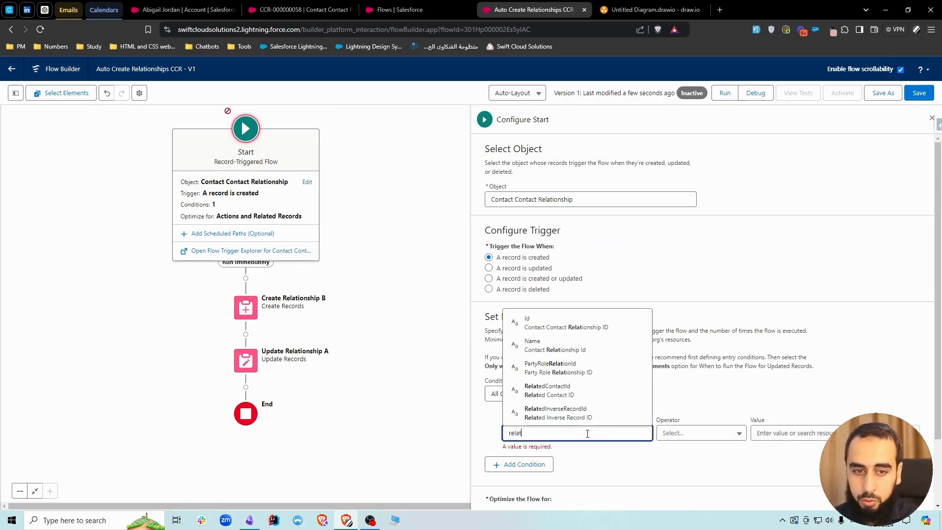
{"action": "left_click", "coordinate": [590, 415]}
{"action": "left_click", "coordinate": [709, 438]}
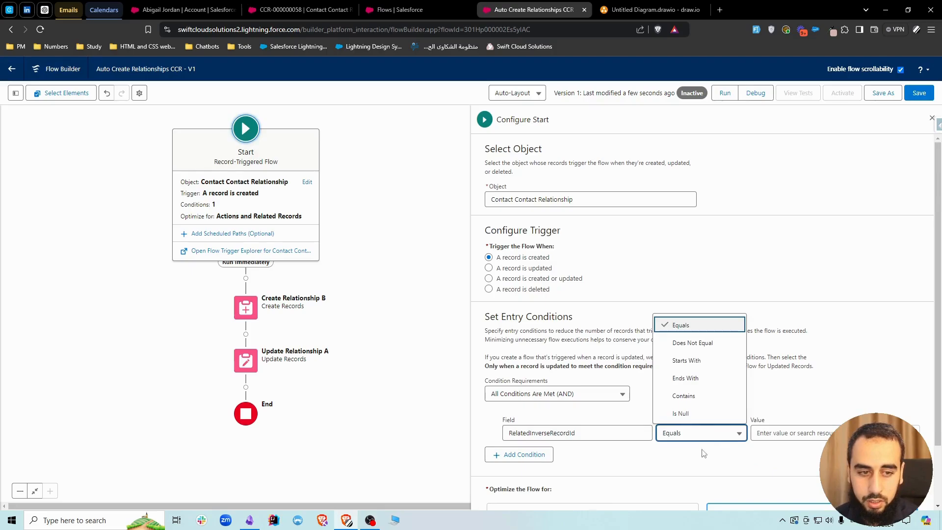
{"action": "left_click", "coordinate": [709, 373]}
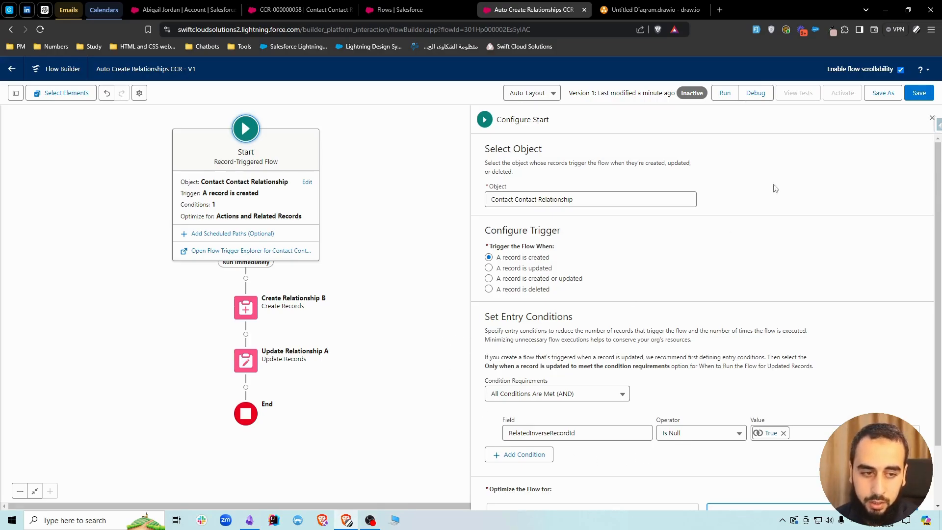
Save the updated flow and activate it.
{"action": "left_click", "coordinate": [914, 93]}
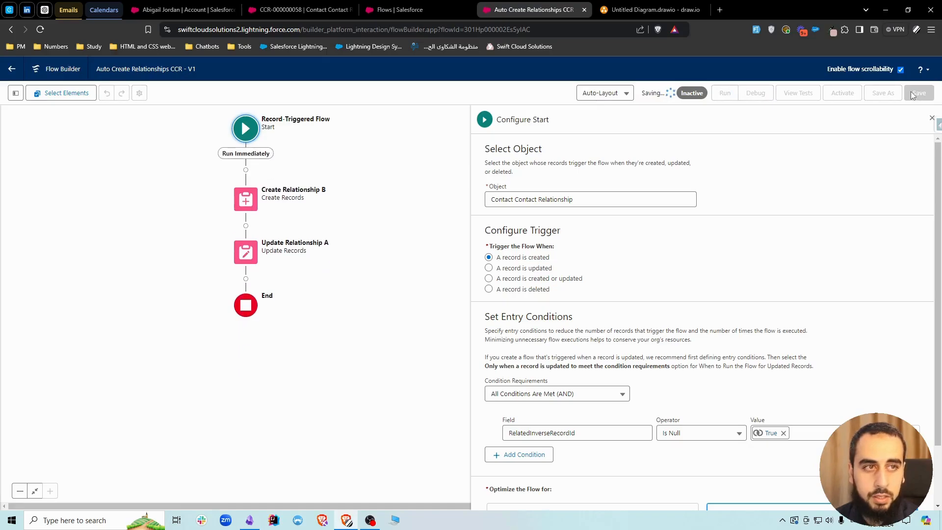
{"action": "left_click", "coordinate": [842, 94]}
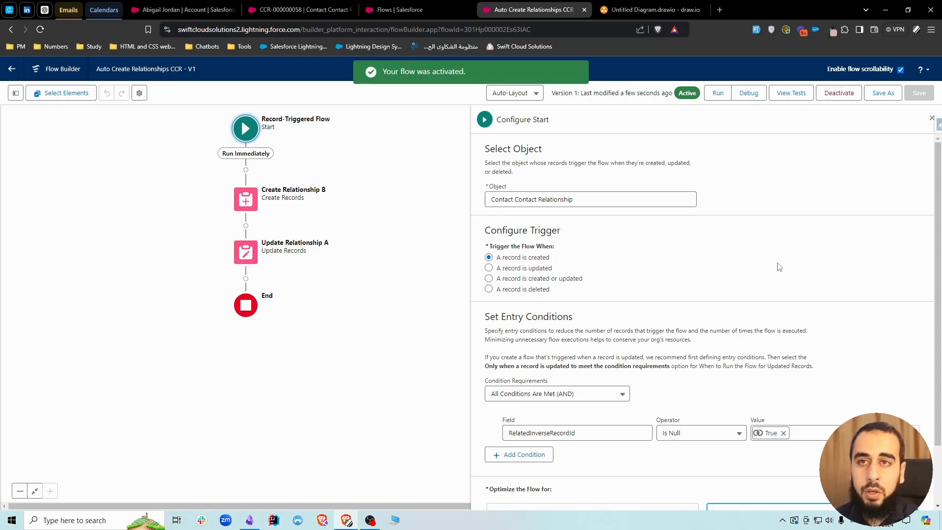
Start a new contact-contact relationship from the open person account, choosing a related contact and the Sibling-Sibling-CCR role, and mark it active.
{"action": "left_click", "coordinate": [184, 5]}
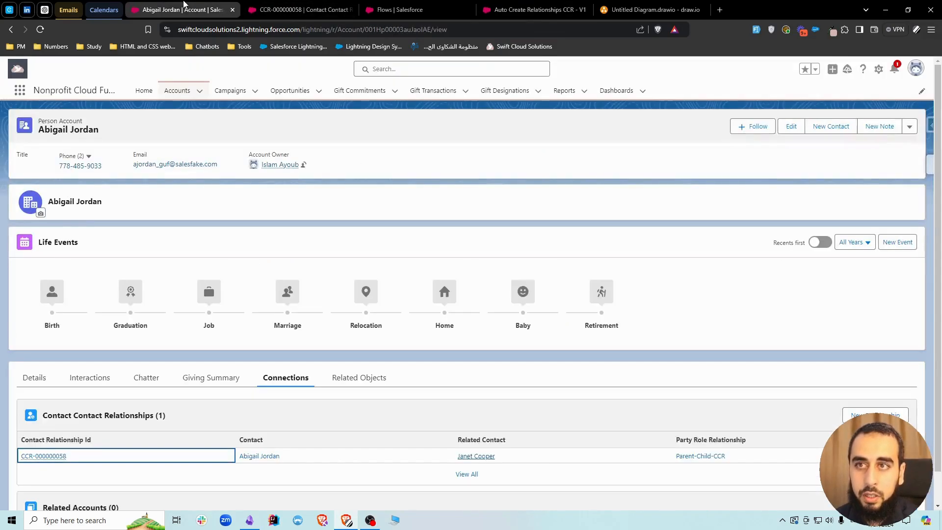
{"action": "scroll", "coordinate": [275, 332], "scroll_direction": "down", "scroll_amount": 1}
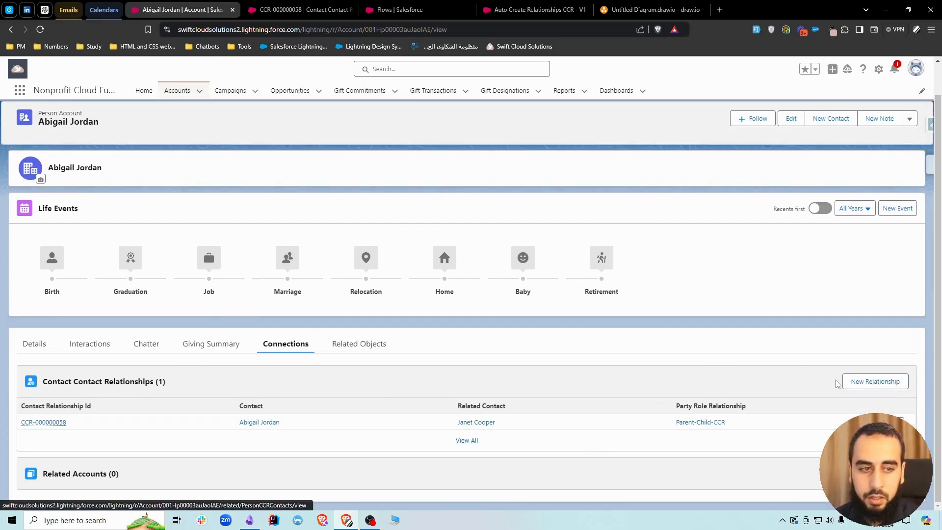
{"action": "left_click", "coordinate": [866, 382]}
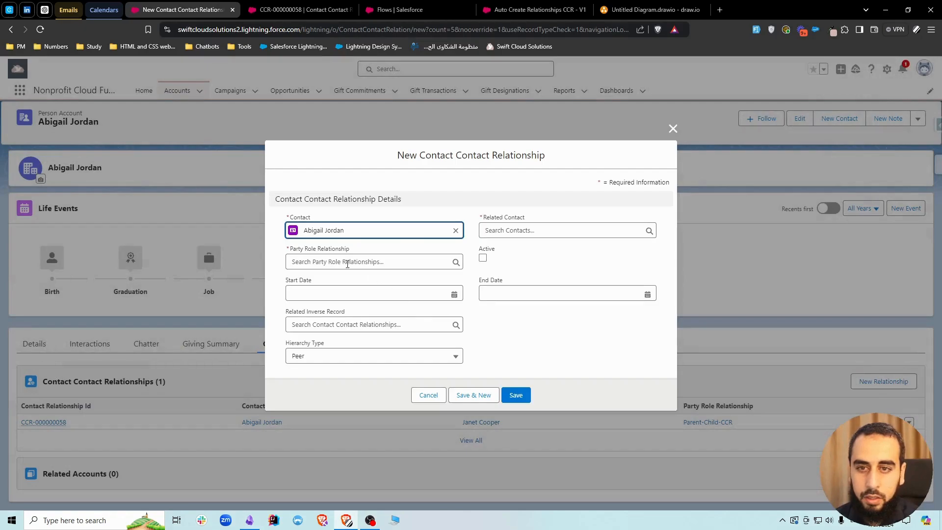
{"action": "left_click", "coordinate": [502, 229]}
{"action": "type", "text": "coo"}
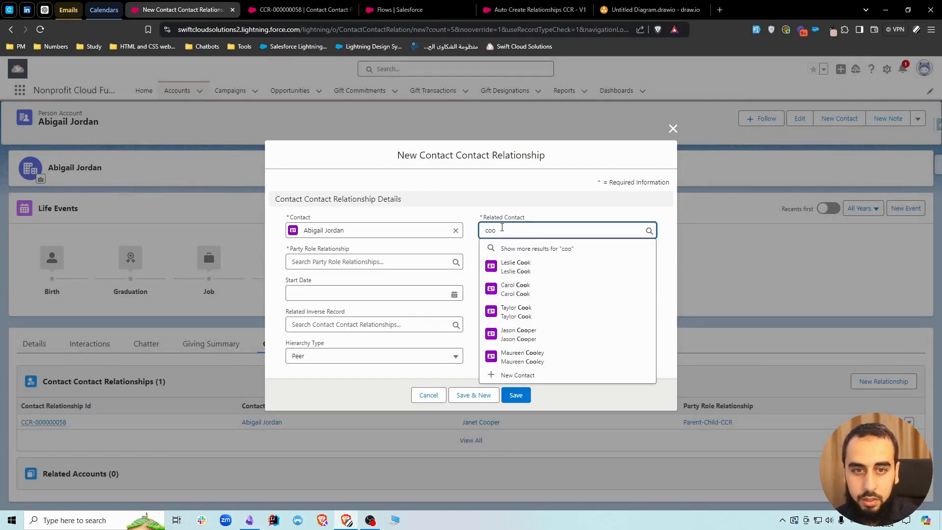
{"action": "left_click", "coordinate": [520, 266]}
{"action": "left_click", "coordinate": [337, 263]}
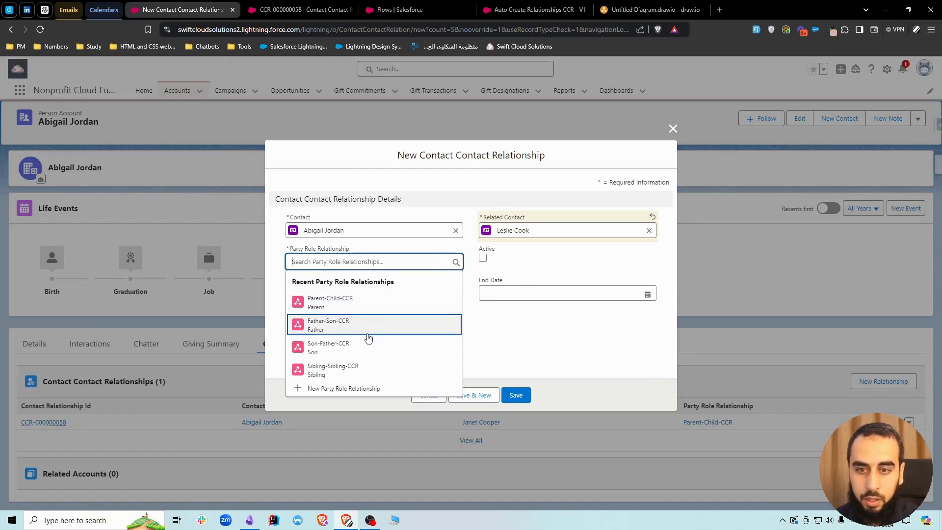
{"action": "left_click", "coordinate": [369, 371]}
Set the relationship's start date to 7/1/2024 and end date to 8/30/2024, and save the record.
{"action": "left_click", "coordinate": [368, 293]}
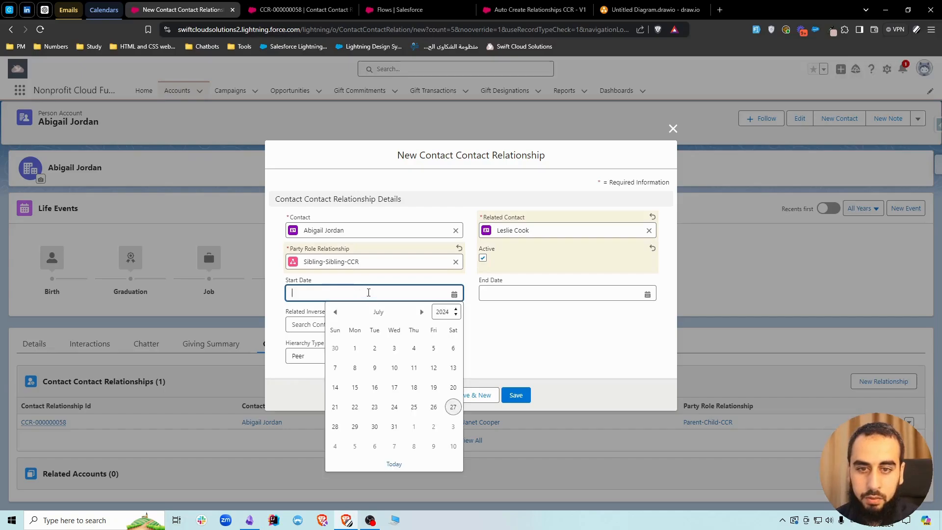
{"action": "left_click", "coordinate": [355, 348]}
{"action": "left_click", "coordinate": [489, 293]}
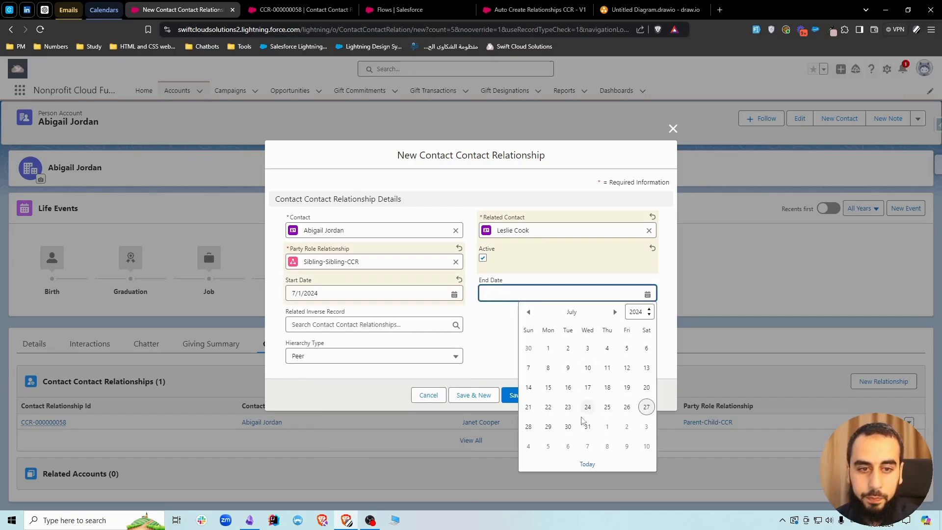
{"action": "left_click", "coordinate": [615, 312]}
{"action": "left_click", "coordinate": [626, 427]}
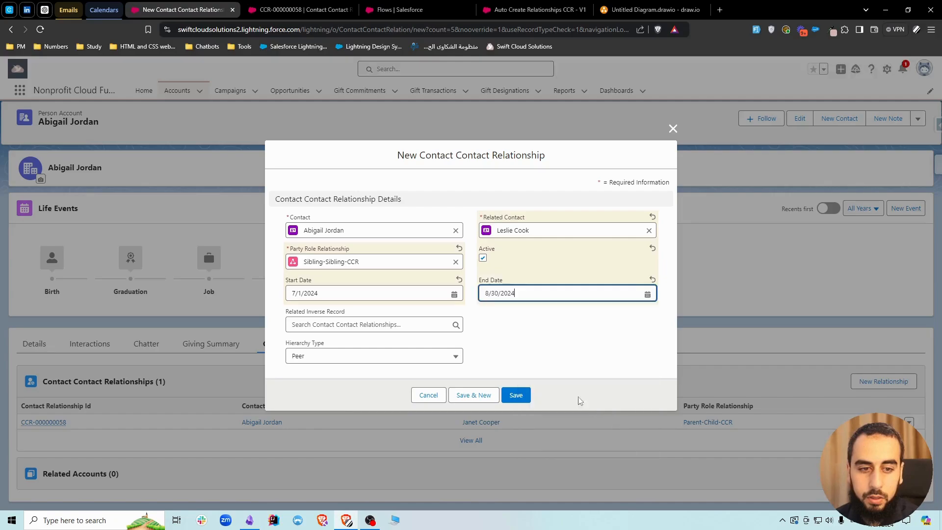
{"action": "left_click", "coordinate": [513, 345]}
{"action": "left_click", "coordinate": [517, 395]}
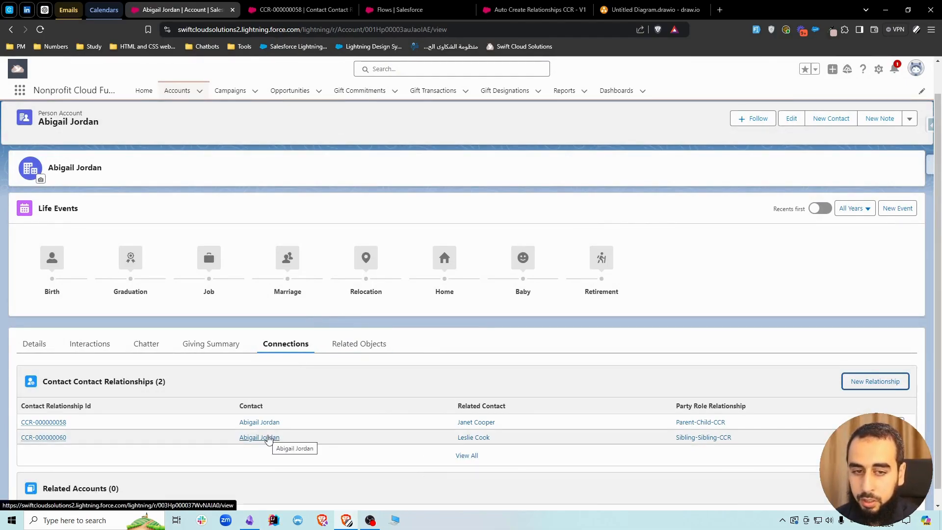
Open the sibling contact's account in a new browser tab and check its connections for the inverse relationship.
{"action": "middle_click", "coordinate": [470, 441]}
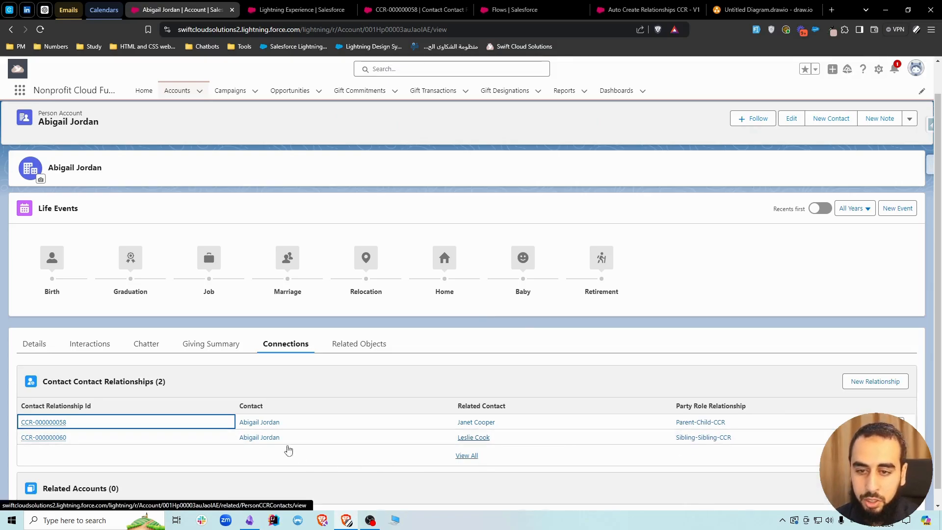
{"action": "key", "text": "ctrl+Tab"}
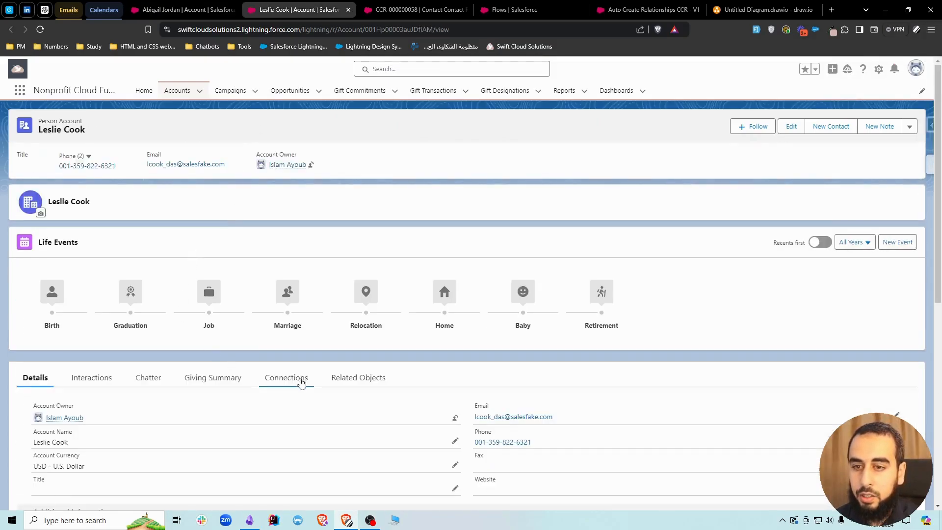
{"action": "scroll", "coordinate": [352, 397], "scroll_direction": "down", "scroll_amount": 2}
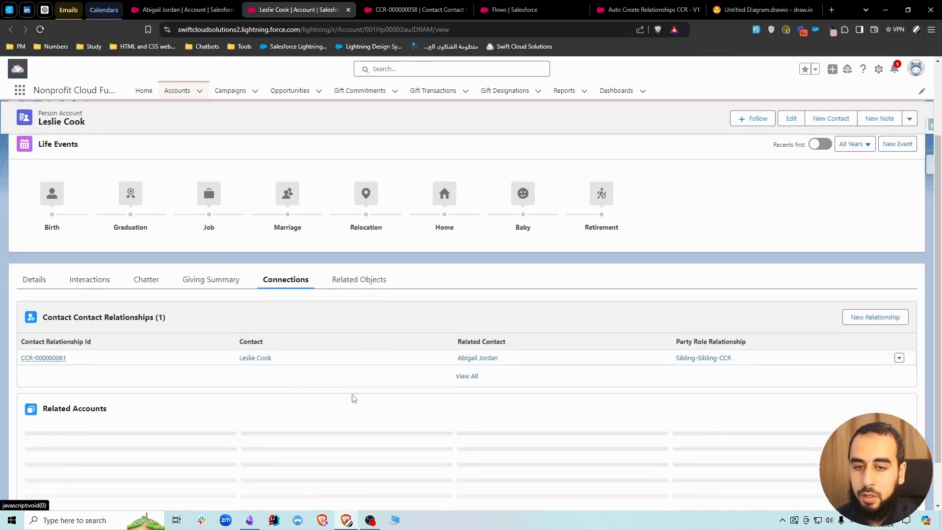
{"action": "scroll", "coordinate": [401, 390], "scroll_direction": "up", "scroll_amount": 1}
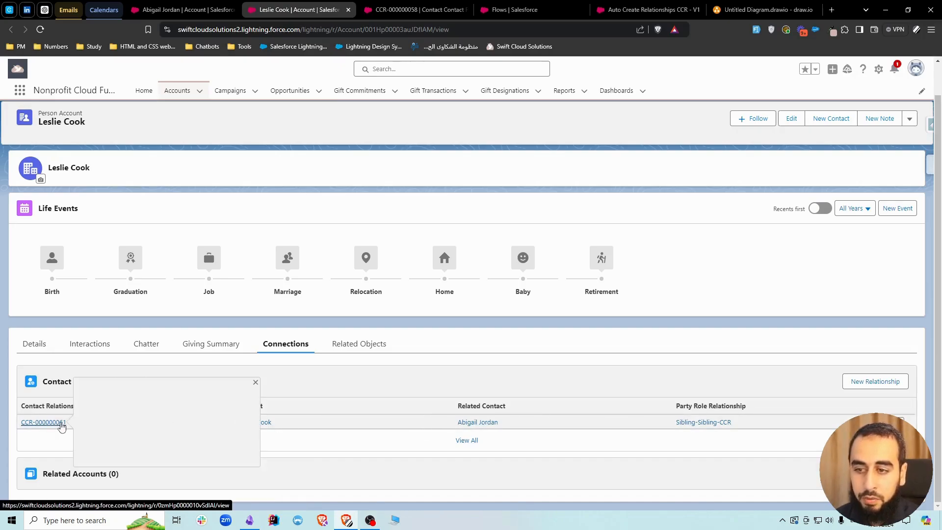
Check the Related Inverse Record links on both sibling relationship records, and close the relationship record tabs.
{"action": "left_click", "coordinate": [62, 423]}
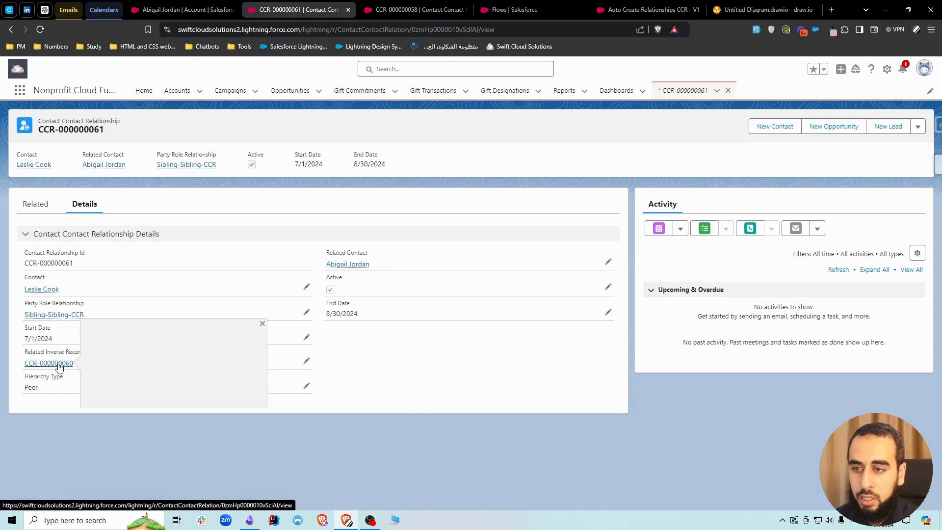
{"action": "left_click", "coordinate": [58, 367]}
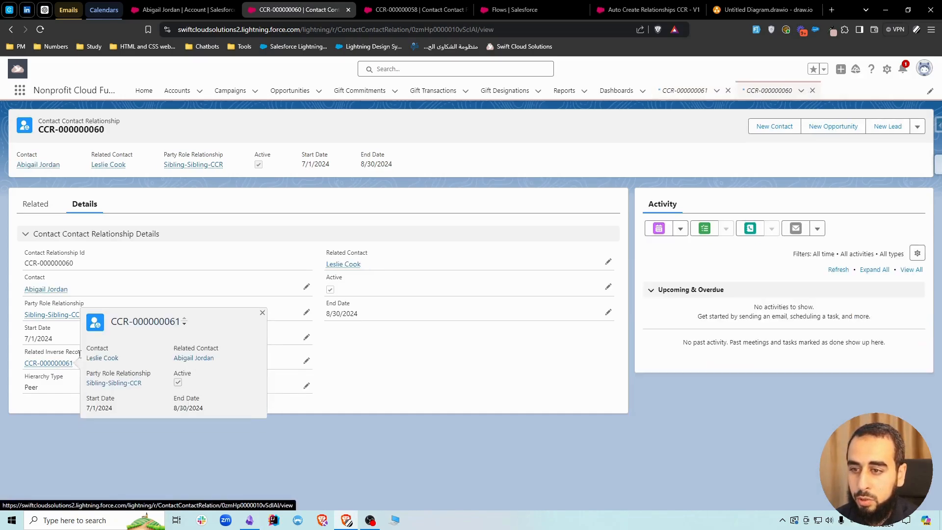
{"action": "left_click_drag", "start_coordinate": [51, 352], "coordinate": [24, 355]}
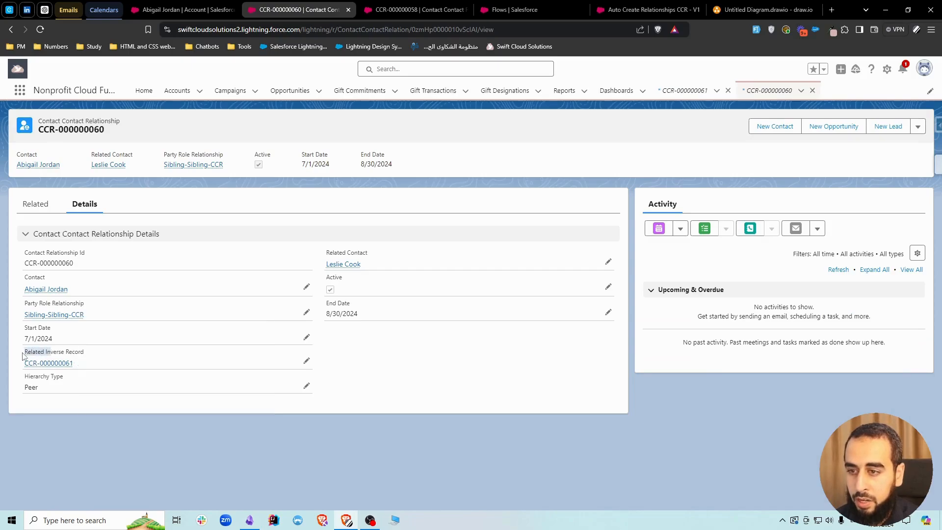
{"action": "left_click", "coordinate": [5, 348]}
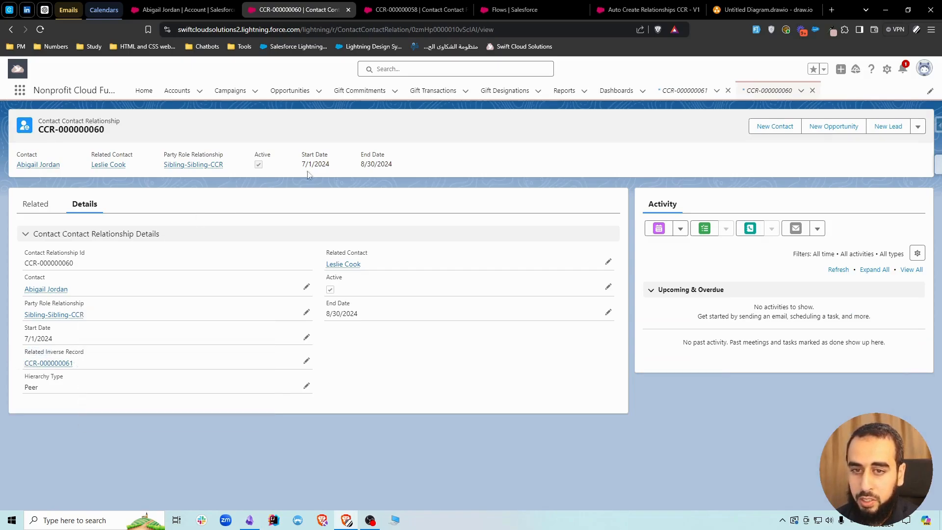
{"action": "left_click", "coordinate": [348, 9]}
{"action": "left_click", "coordinate": [348, 10]}
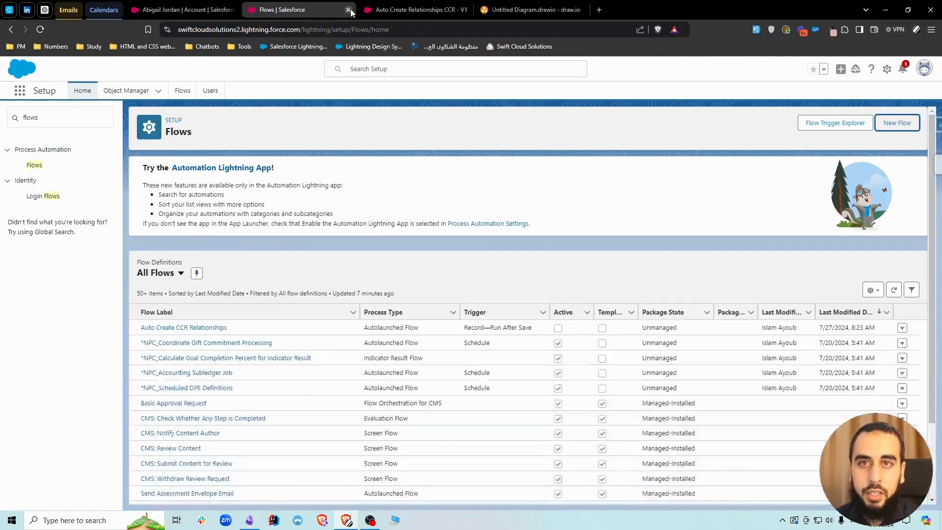
Close the contact relationship flow's browser tab and create a record-triggered flow from scratch on the Account Account Relationship object.
{"action": "left_click", "coordinate": [412, 4]}
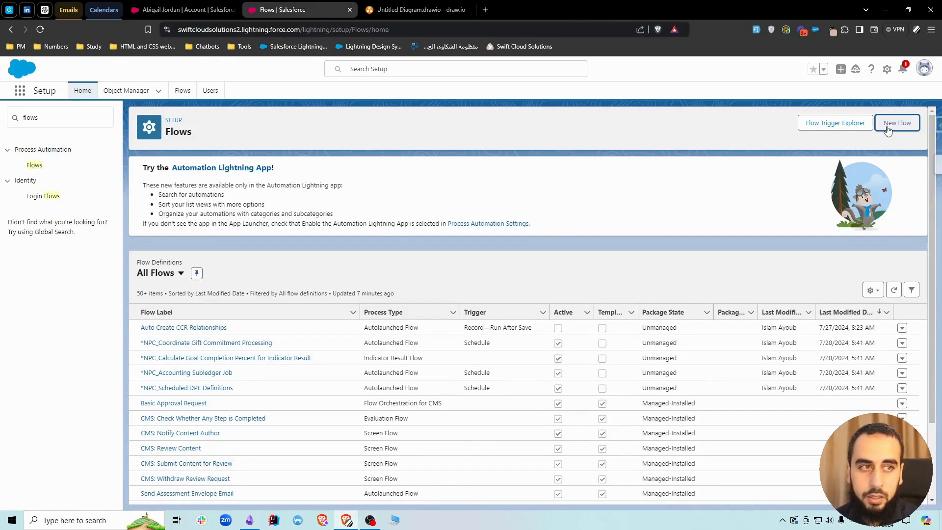
{"action": "left_click", "coordinate": [889, 129]}
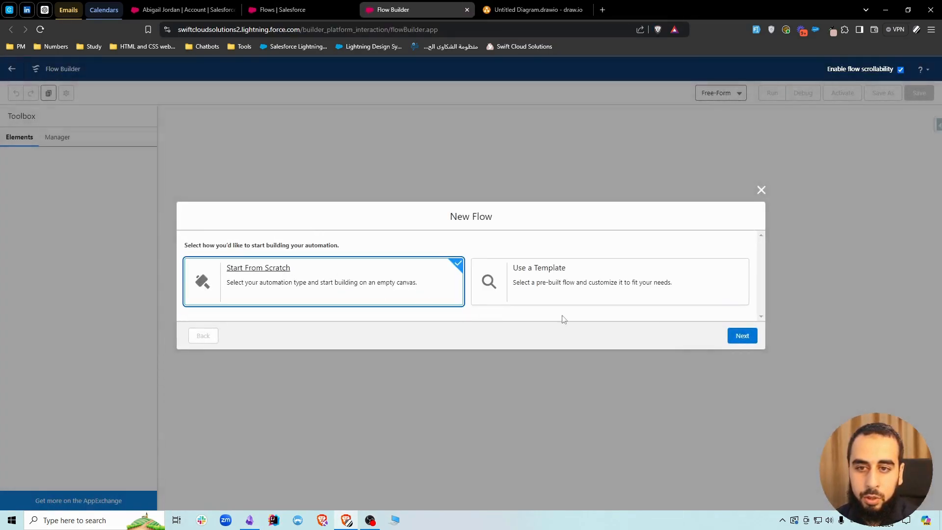
{"action": "left_click", "coordinate": [741, 335]}
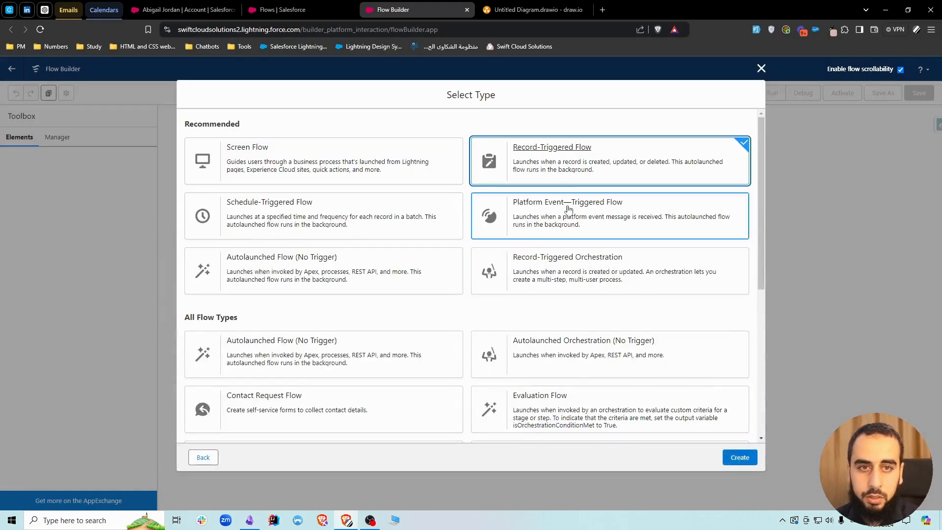
{"action": "left_click", "coordinate": [739, 457]}
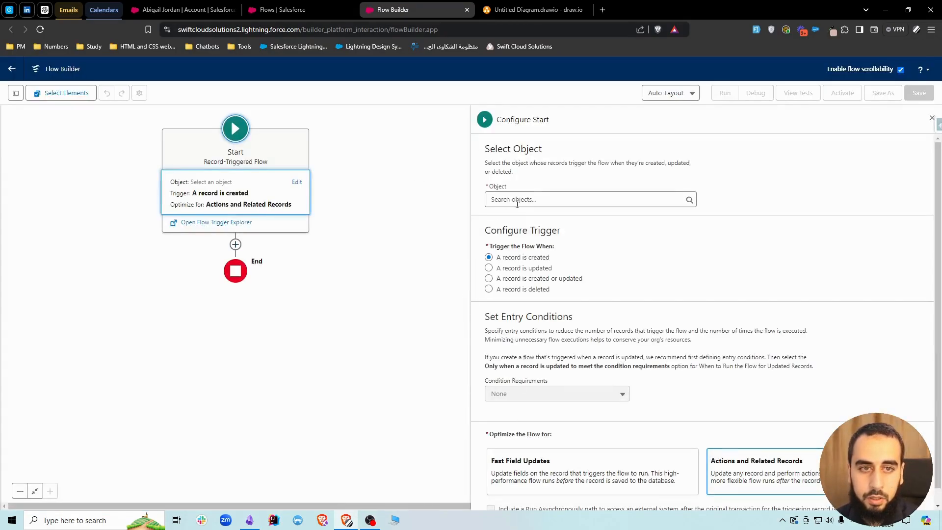
{"action": "left_click", "coordinate": [515, 200]}
{"action": "type", "text": "acc"}
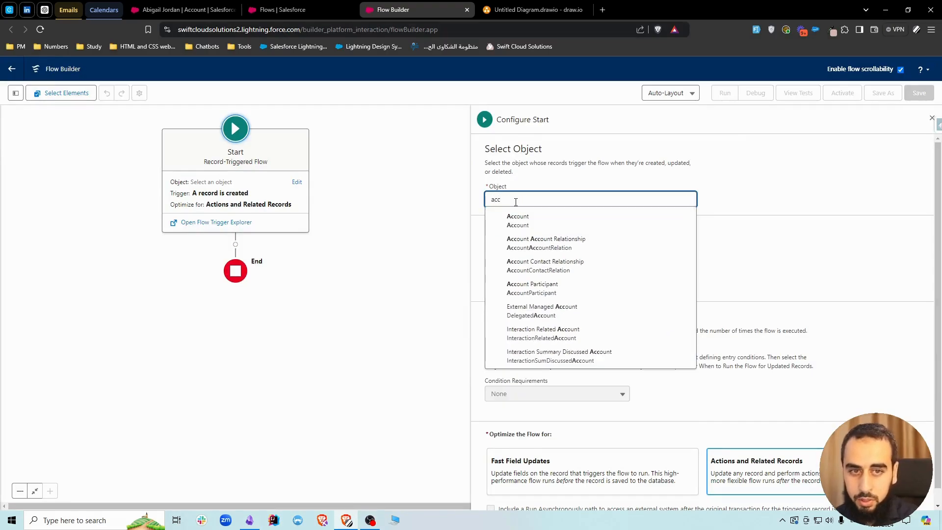
{"action": "left_click", "coordinate": [540, 242]}
Require all entry conditions to be met, with one condition: RelatedInverseRecordId Is Null equals True.
{"action": "left_click", "coordinate": [557, 393]}
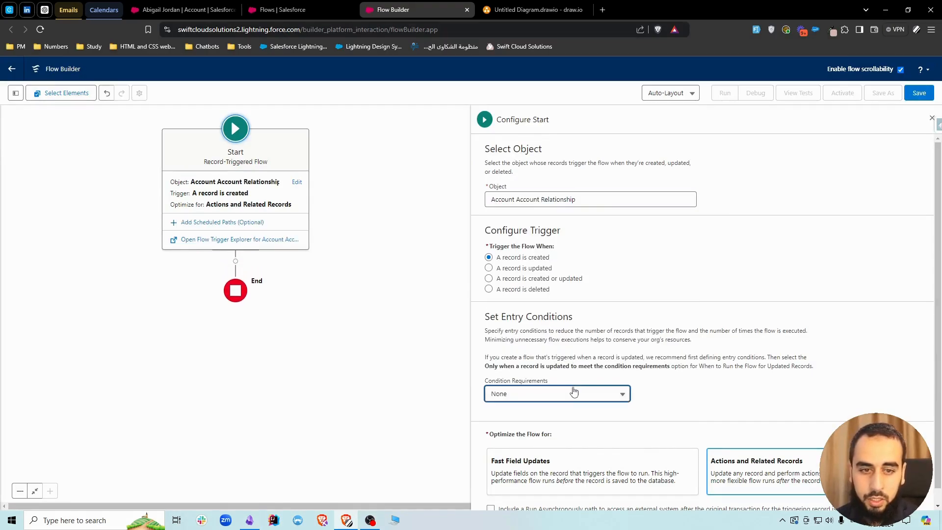
{"action": "left_click", "coordinate": [537, 320]}
{"action": "left_click", "coordinate": [554, 434]}
{"action": "type", "text": "related"}
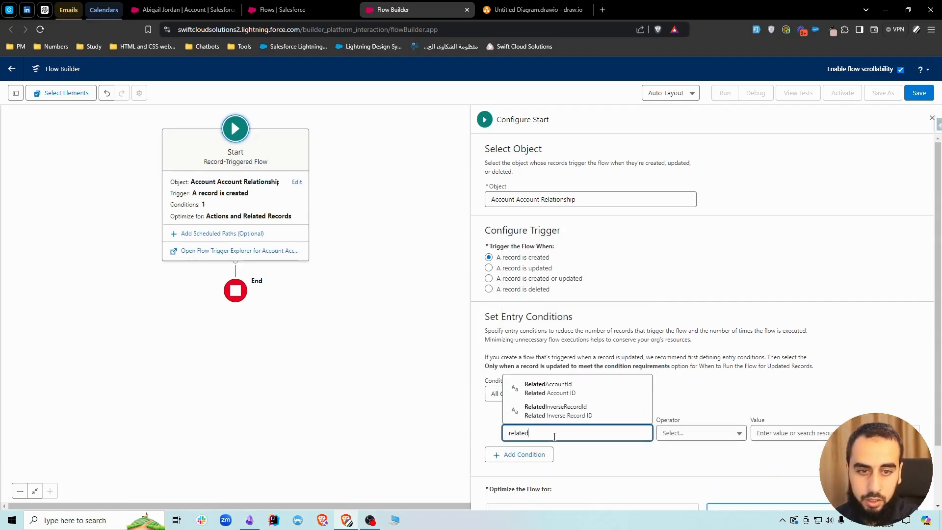
{"action": "left_click", "coordinate": [579, 411]}
{"action": "left_click", "coordinate": [701, 433]}
{"action": "left_click", "coordinate": [697, 412]}
{"action": "left_click", "coordinate": [768, 433]}
{"action": "type", "text": "tr"}
{"action": "left_click", "coordinate": [789, 412]}
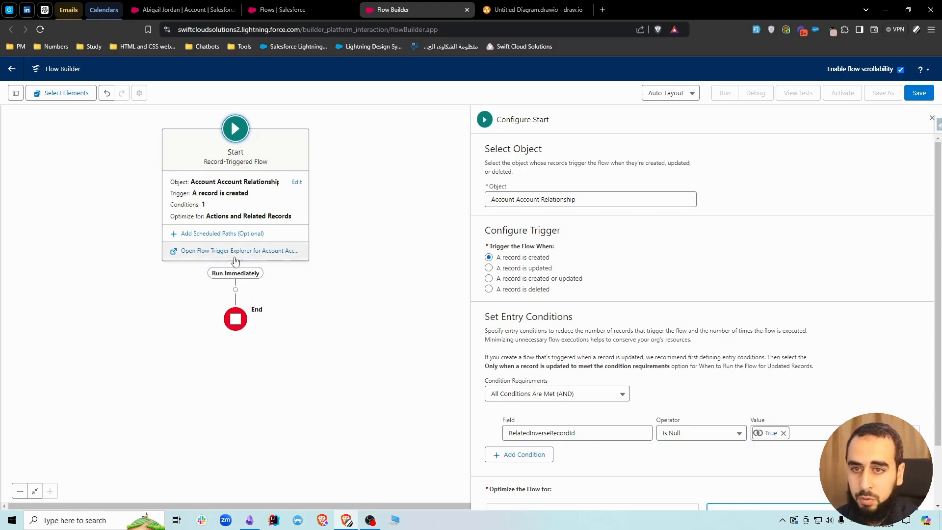
Add a Create Records element to the immediate path and label it "Create Relationship B".
{"action": "left_click", "coordinate": [234, 290]}
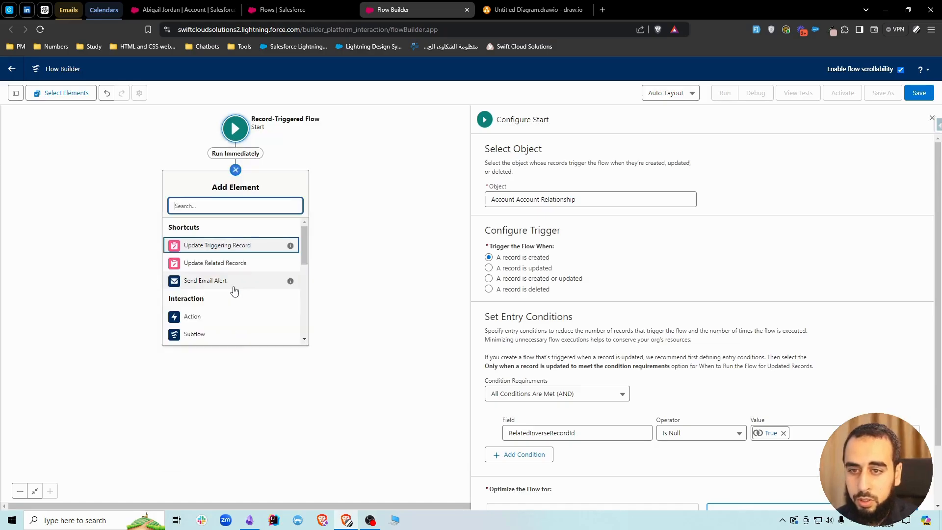
{"action": "type", "text": "cre"}
{"action": "key", "text": "Return"}
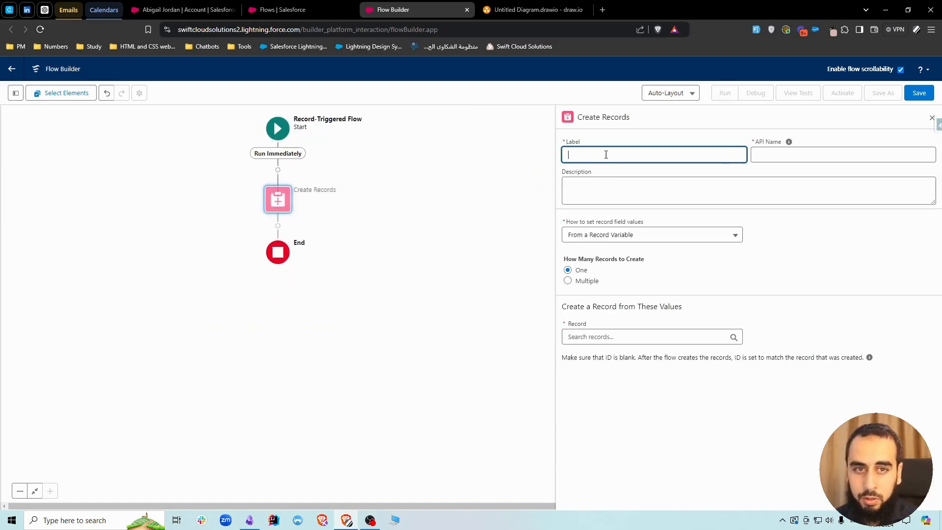
{"action": "type", "text": "Create R"}
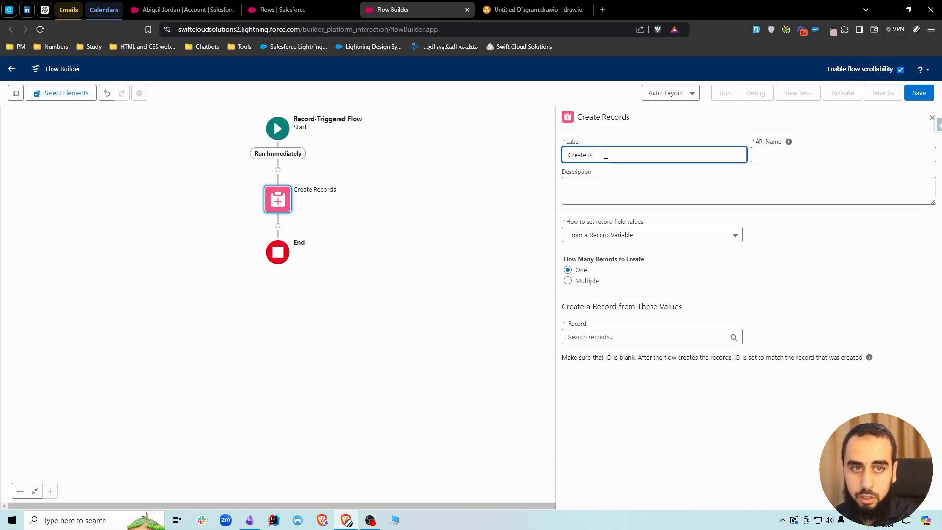
{"action": "type", "text": "elation"}
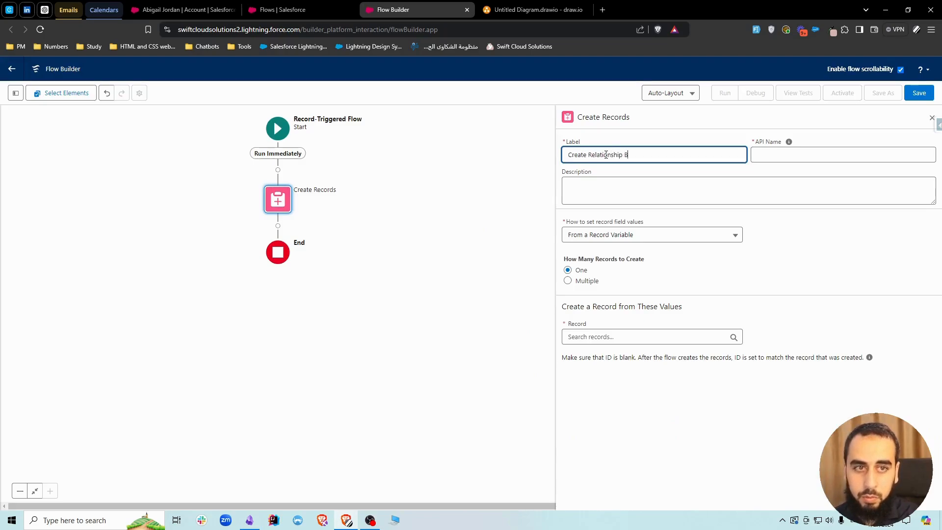
{"action": "type", "text": "ship B"}
Set the element's record field values to be configured manually for the Account Account Relationship object.
{"action": "left_click", "coordinate": [616, 235]}
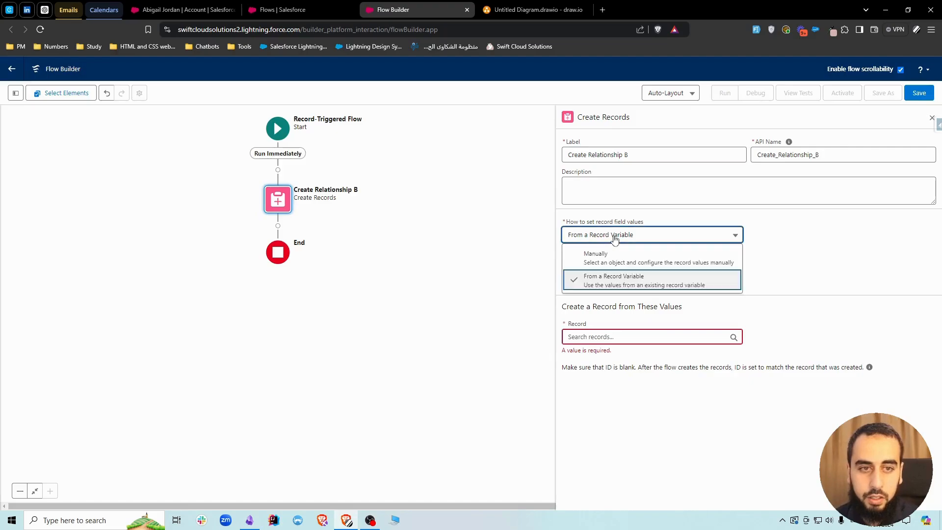
{"action": "left_click", "coordinate": [612, 263]}
{"action": "left_click", "coordinate": [589, 297]}
{"action": "type", "text": "account ac"}
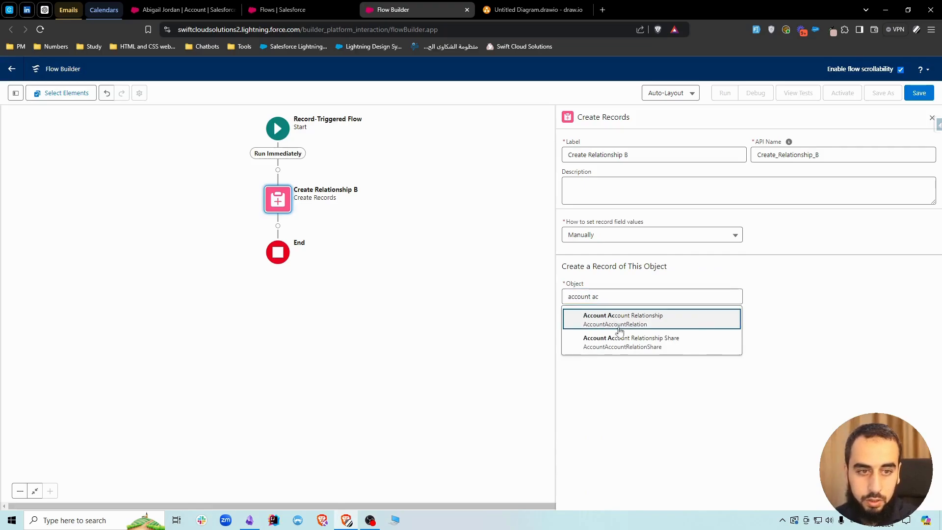
{"action": "left_click", "coordinate": [611, 318]}
Map the new record's AccountId field to $Record > Related Account ID.
{"action": "left_click", "coordinate": [619, 352]}
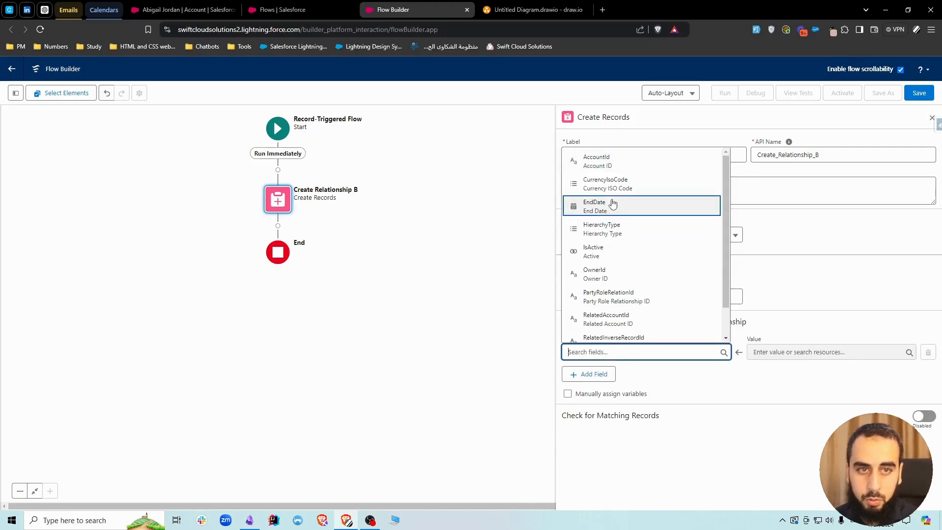
{"action": "left_click", "coordinate": [611, 162]}
{"action": "left_click", "coordinate": [794, 352]}
{"action": "type", "text": "rec"}
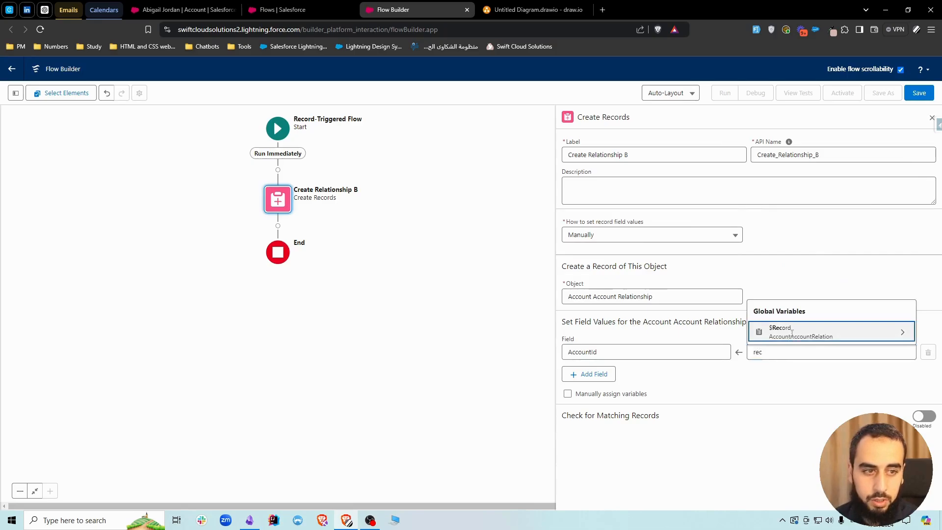
{"action": "left_click", "coordinate": [794, 332]}
{"action": "type", "text": "related"}
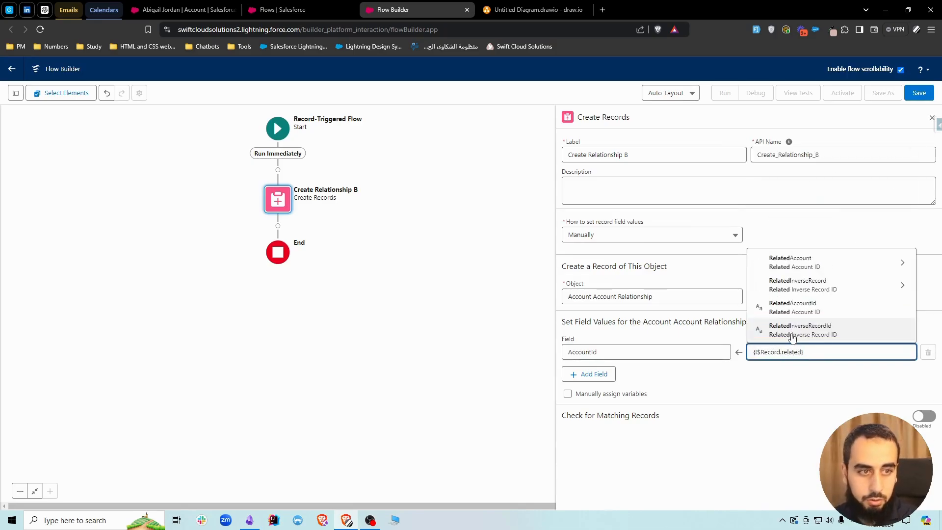
{"action": "left_click", "coordinate": [792, 308]}
Add the RelatedAccountId field to the new record and map it to $Record > Account ID.
{"action": "left_click", "coordinate": [589, 374]}
{"action": "left_click", "coordinate": [599, 384]}
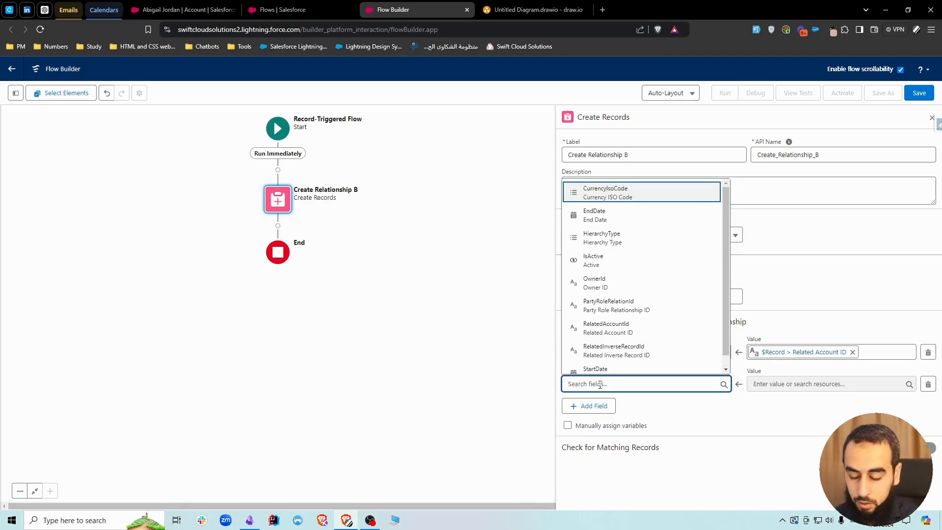
{"action": "type", "text": "related"}
{"action": "left_click", "coordinate": [606, 338]}
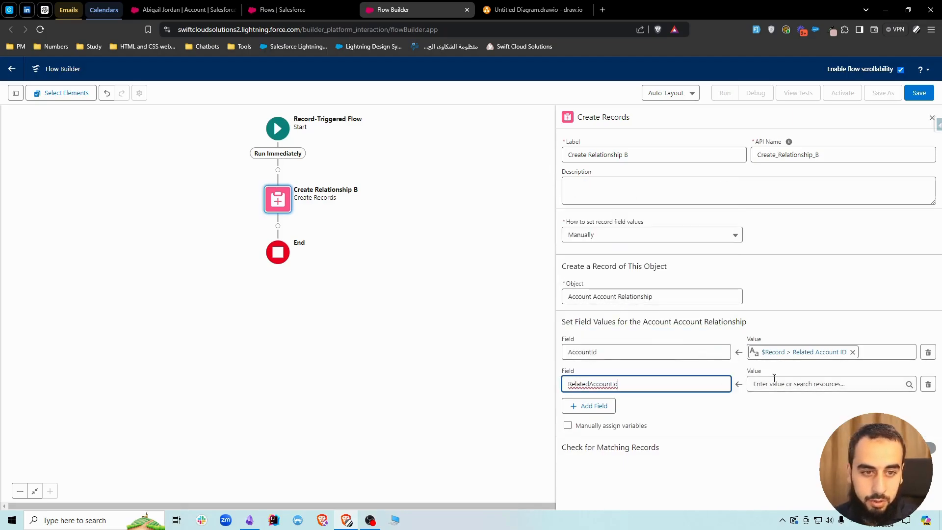
{"action": "left_click", "coordinate": [774, 382]}
{"action": "type", "text": "rec"}
{"action": "left_click", "coordinate": [796, 362]}
{"action": "type", "text": "acc"}
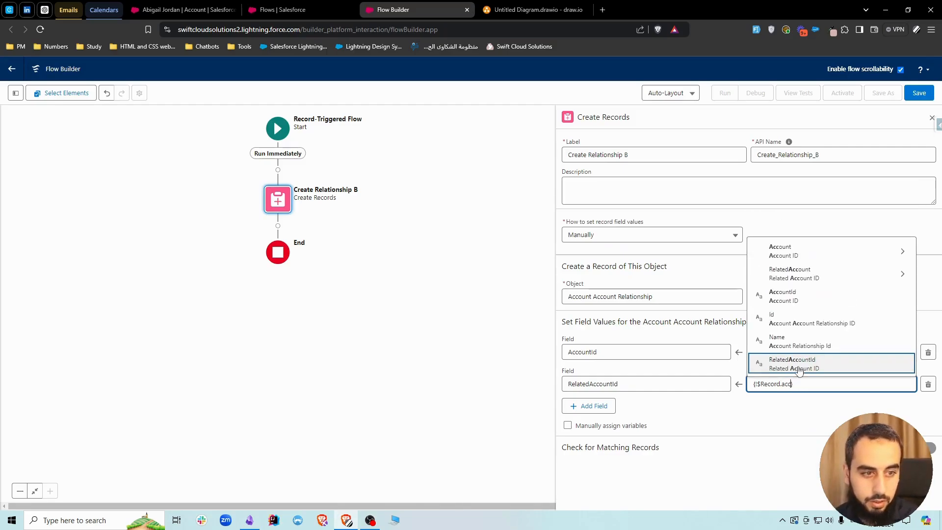
{"action": "left_click", "coordinate": [795, 297]}
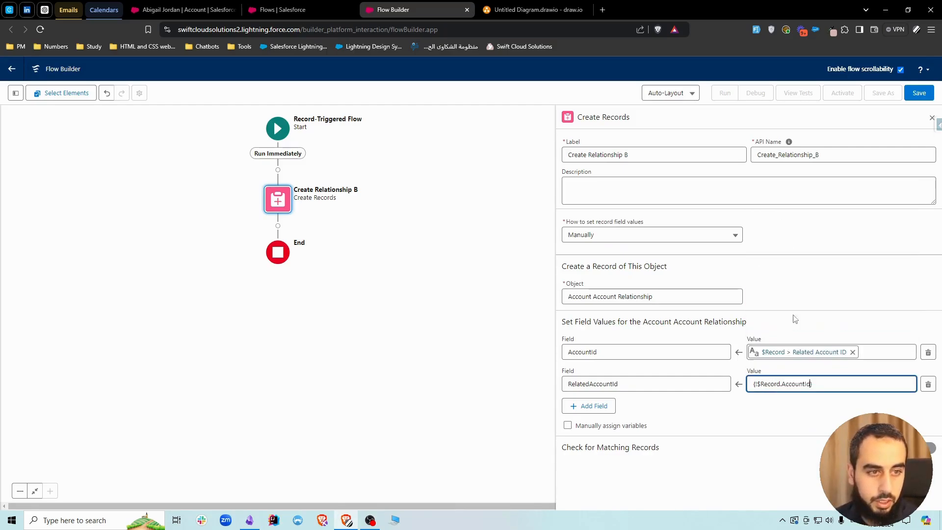
Add the StartDate field to the new record and map it to $Record > Start Date.
{"action": "left_click", "coordinate": [594, 408]}
{"action": "left_click", "coordinate": [596, 415]}
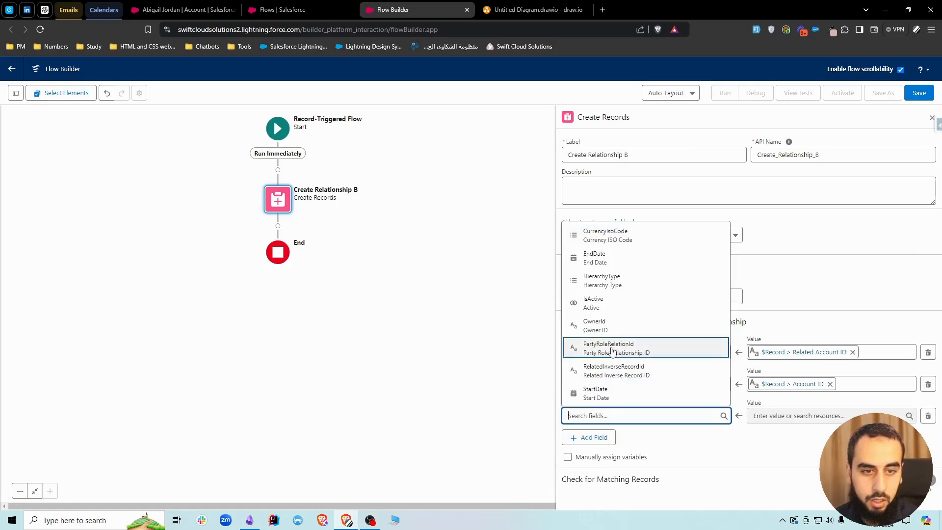
{"action": "left_click", "coordinate": [595, 392]}
{"action": "left_click", "coordinate": [764, 415]}
{"action": "type", "text": "re"}
{"action": "left_click", "coordinate": [780, 393]}
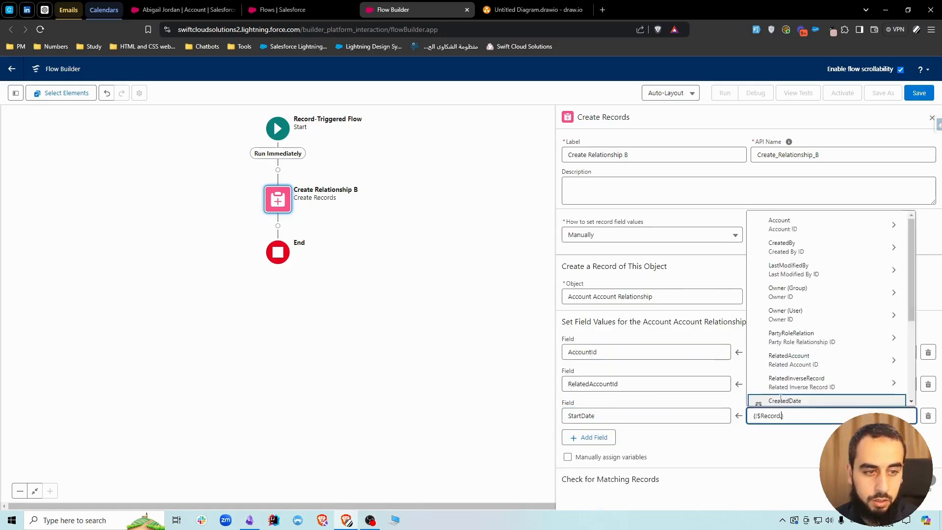
{"action": "type", "text": "stat"}
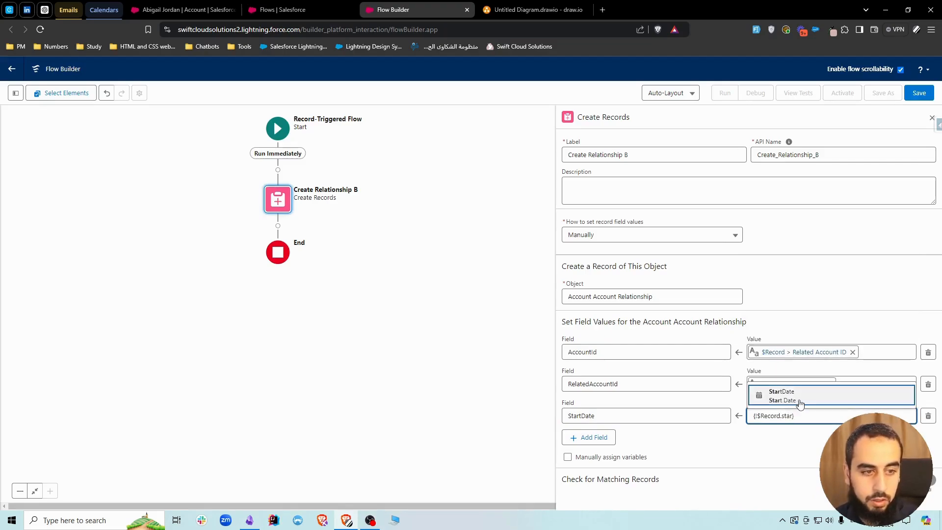
{"action": "left_click", "coordinate": [798, 399]}
Add the EndDate field to the new record and map it to $Record > End Date.
{"action": "left_click", "coordinate": [597, 437]}
{"action": "left_click", "coordinate": [612, 444]}
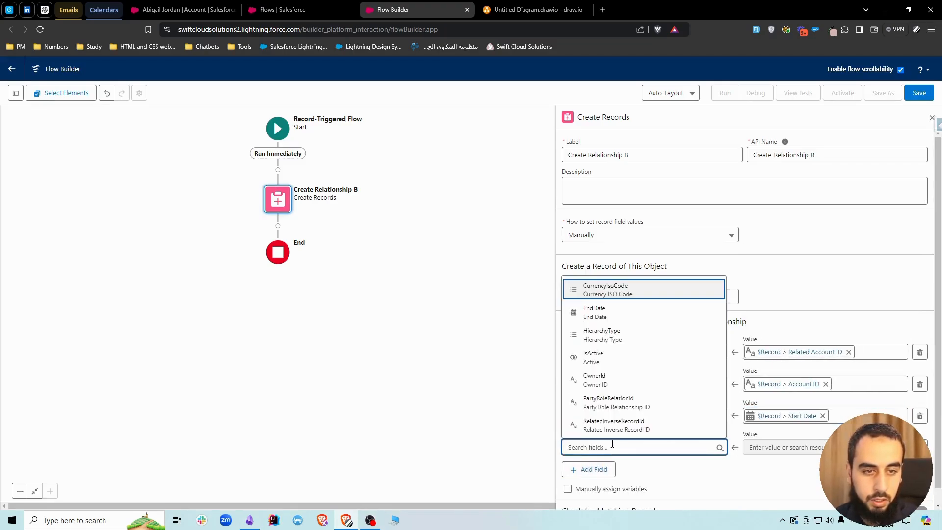
{"action": "left_click", "coordinate": [604, 312]}
{"action": "left_click", "coordinate": [780, 448]}
{"action": "type", "text": "rec"}
{"action": "left_click", "coordinate": [780, 428]}
{"action": "type", "text": "endd"}
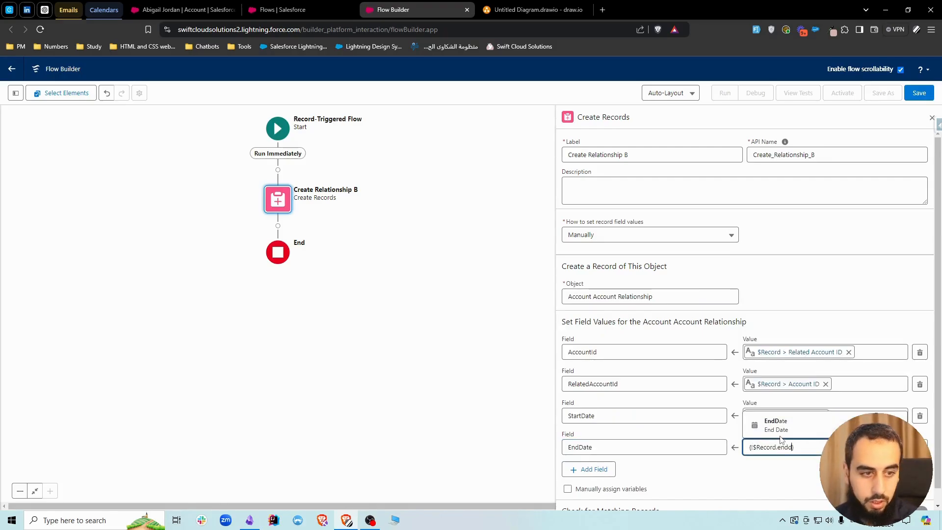
{"action": "left_click", "coordinate": [782, 429]}
Add the IsActive field to the new record and map it to $Record > Active.
{"action": "left_click", "coordinate": [590, 469]}
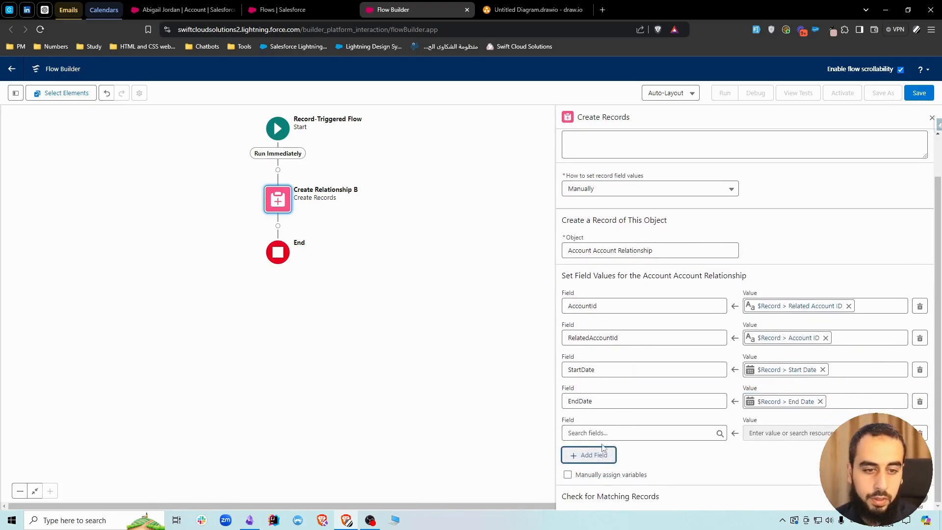
{"action": "left_click", "coordinate": [599, 437]}
{"action": "left_click", "coordinate": [593, 343]}
{"action": "left_click", "coordinate": [785, 433]}
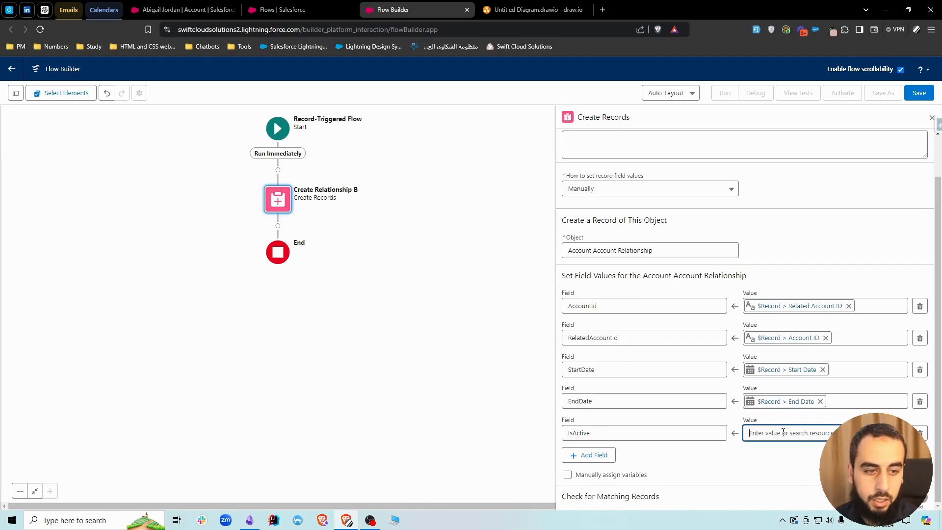
{"action": "type", "text": "rec"}
{"action": "left_click", "coordinate": [785, 418]}
{"action": "type", "text": "act"}
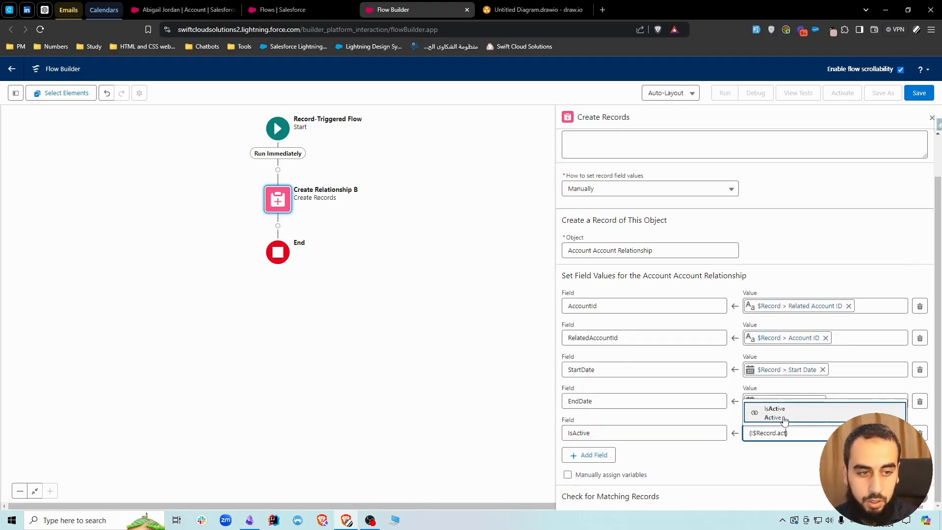
{"action": "left_click", "coordinate": [784, 418]}
Add the PartyRoleRelationId field and map it to the triggering record's Party Role Relation > Related Inverse Record ID.
{"action": "left_click", "coordinate": [600, 458]}
{"action": "left_click", "coordinate": [585, 464]}
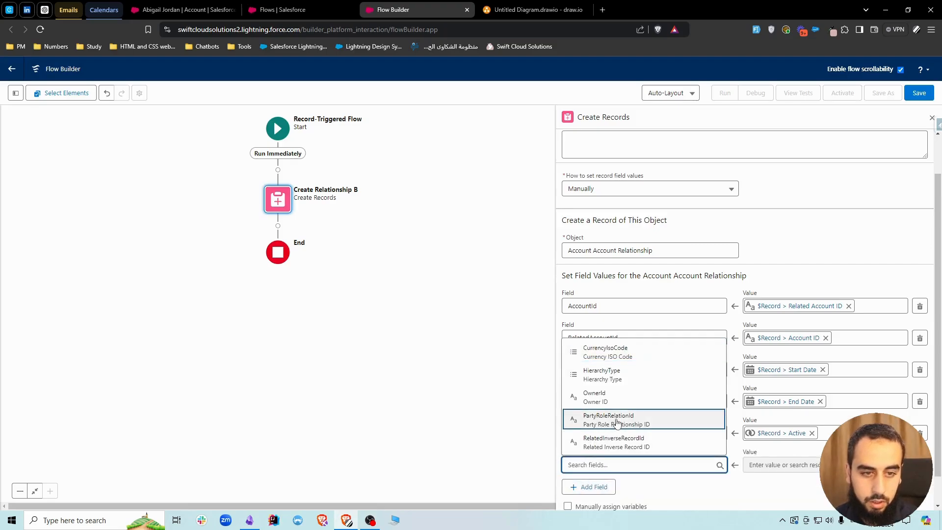
{"action": "left_click", "coordinate": [619, 421]}
{"action": "left_click", "coordinate": [781, 465]}
{"action": "type", "text": "rec"}
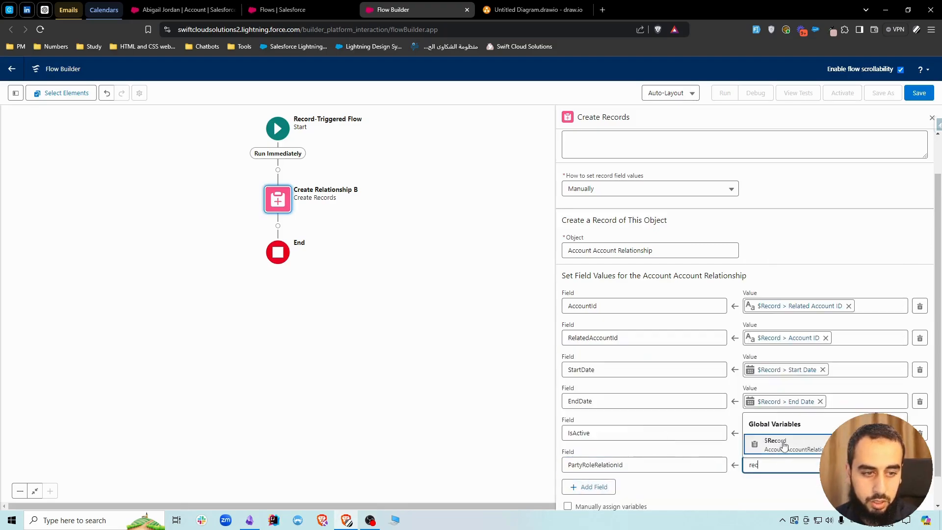
{"action": "left_click", "coordinate": [778, 442]}
{"action": "type", "text": "party"}
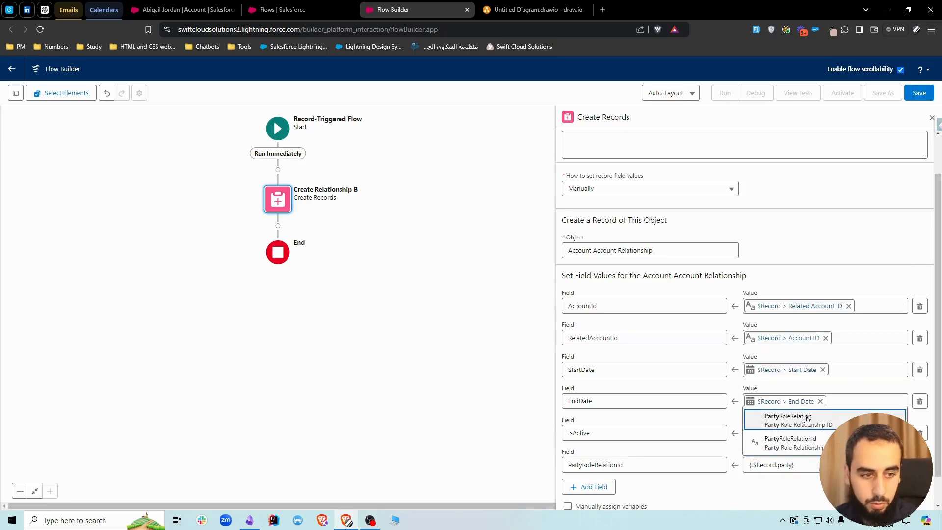
{"action": "left_click", "coordinate": [804, 416]}
{"action": "type", "text": "invers"}
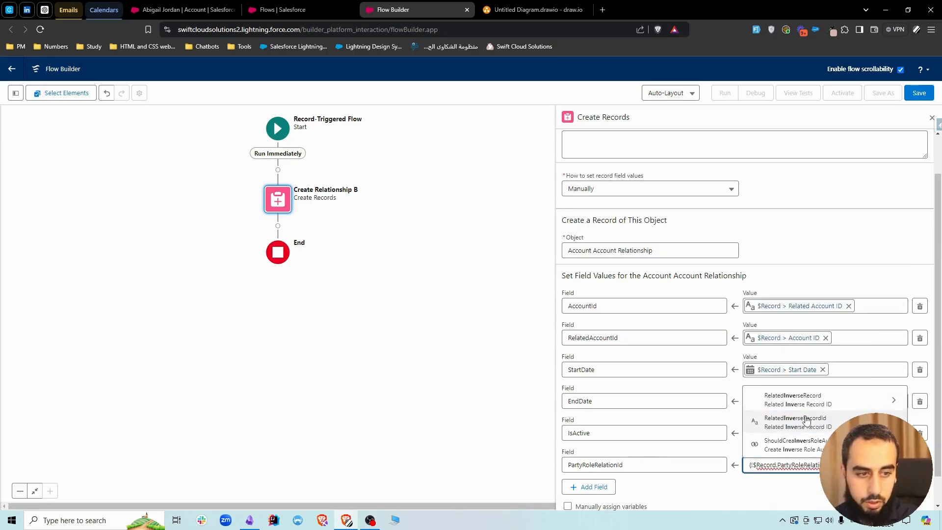
{"action": "left_click", "coordinate": [795, 422]}
Add the RelatedInverseRecordId field to the new record and map it to the triggering record's Account Account Relationship ID.
{"action": "left_click", "coordinate": [591, 486]}
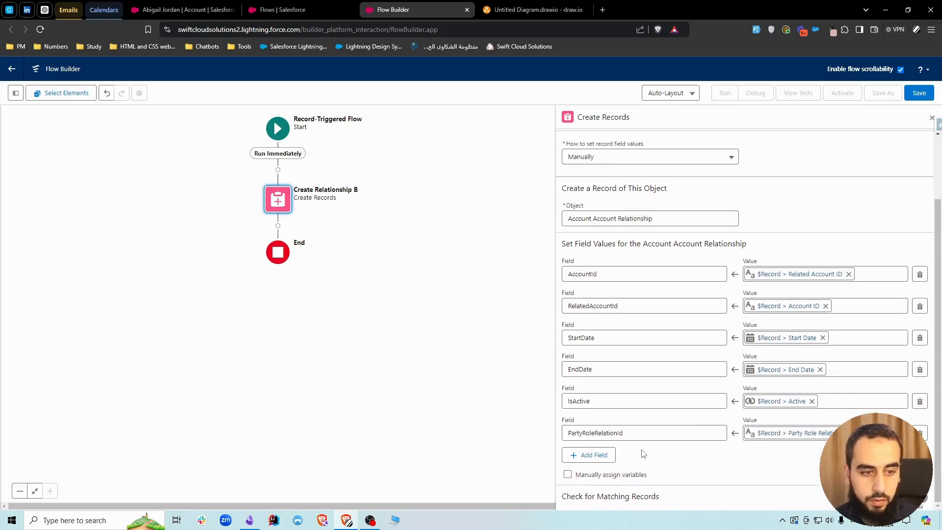
{"action": "left_click", "coordinate": [599, 464]}
{"action": "left_click", "coordinate": [616, 442]}
{"action": "left_click", "coordinate": [785, 465]}
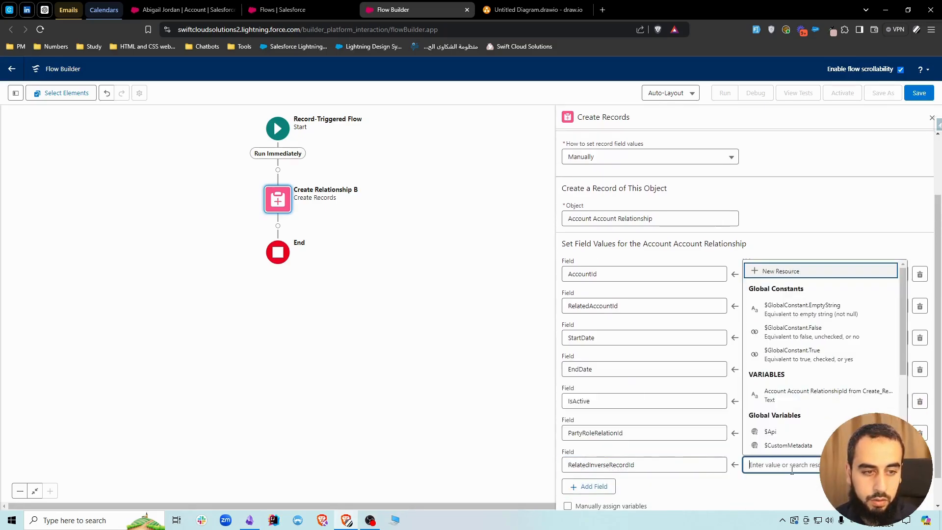
{"action": "type", "text": "re"}
{"action": "left_click", "coordinate": [791, 445]}
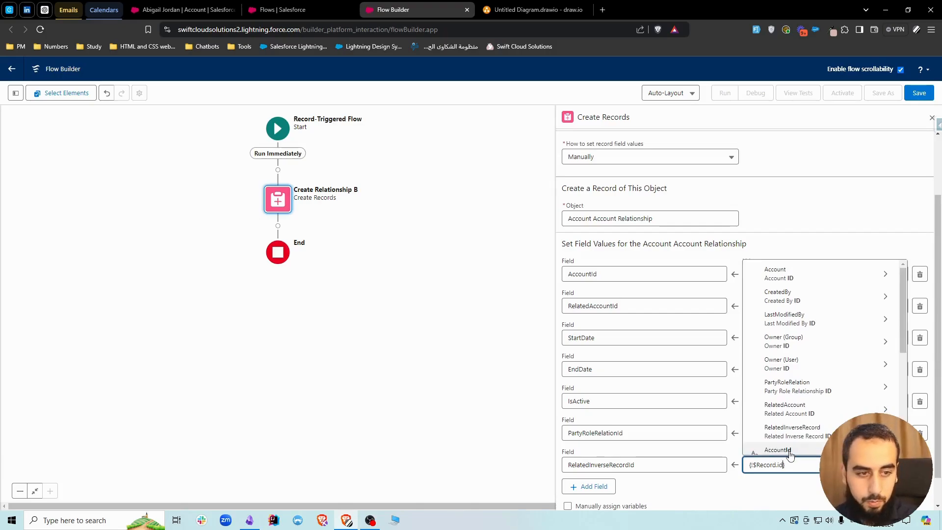
{"action": "type", "text": "id"}
{"action": "scroll", "coordinate": [785, 368], "scroll_direction": "down", "scroll_amount": 3}
{"action": "left_click", "coordinate": [780, 326]}
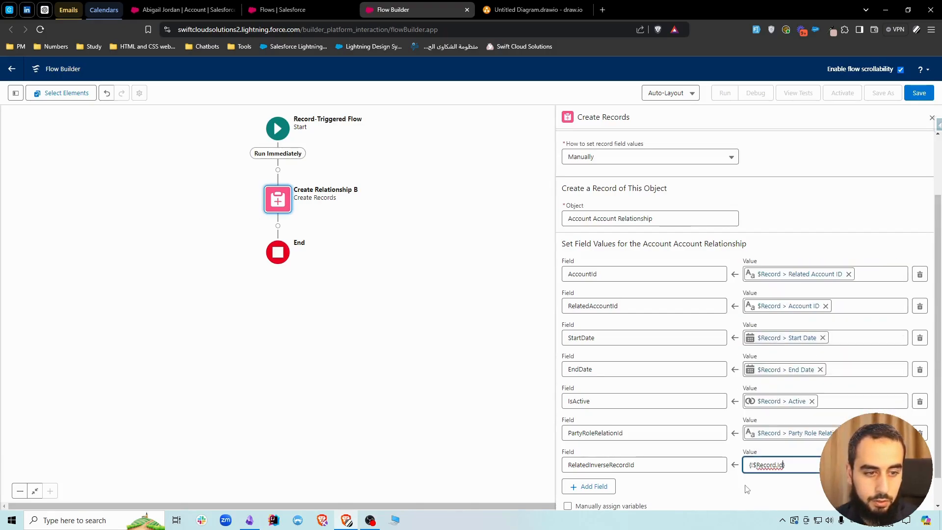
{"action": "scroll", "coordinate": [630, 449], "scroll_direction": "down", "scroll_amount": 1}
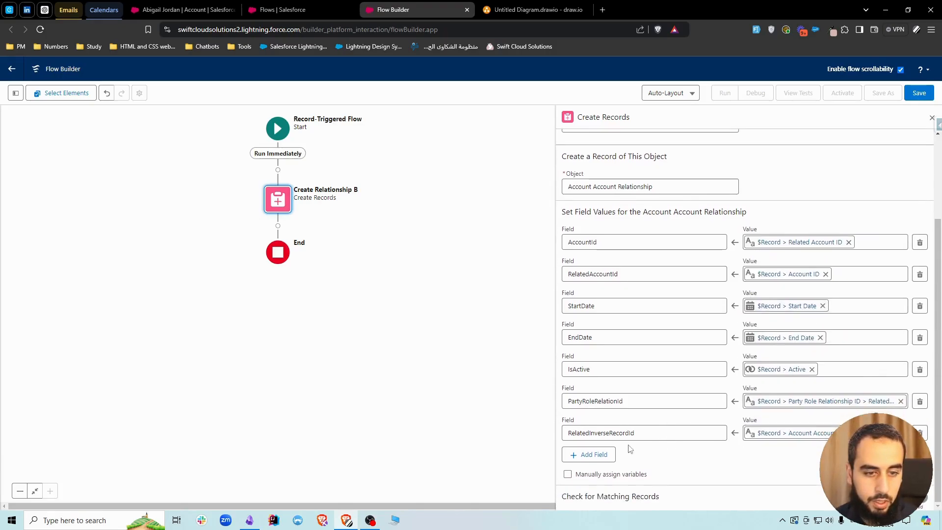
Add an element updating the triggering record after Create Relationship B and label it Update Relationship A.
{"action": "left_click", "coordinate": [277, 226]}
{"action": "type", "text": "upda"}
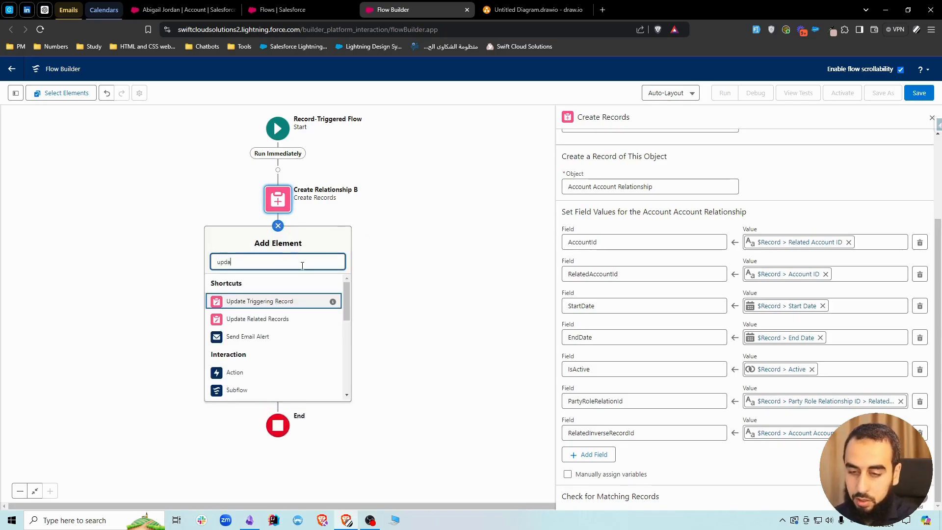
{"action": "type", "text": "te"}
{"action": "left_click", "coordinate": [255, 284]}
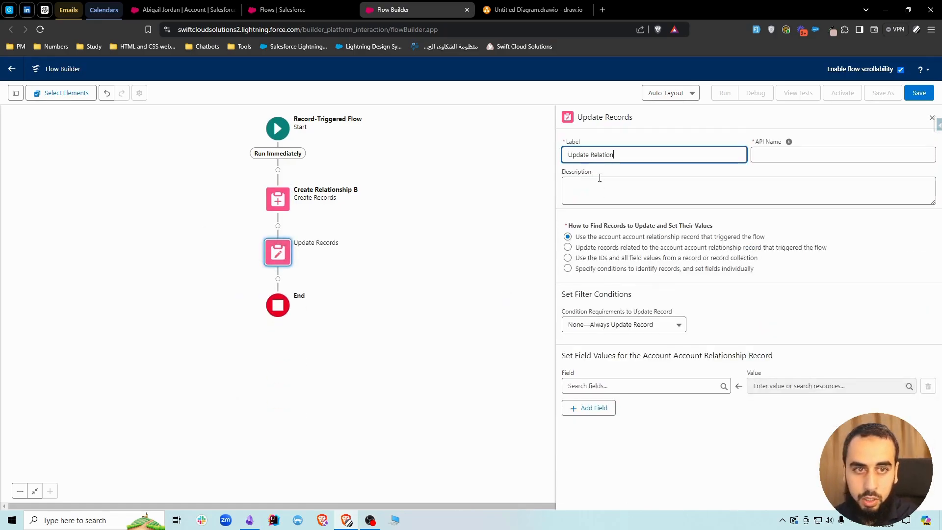
Set RelatedInverseRecordId on the triggering record to the Account Account RelationshipId from the Create Relationship B element.
{"action": "left_click", "coordinate": [621, 386]}
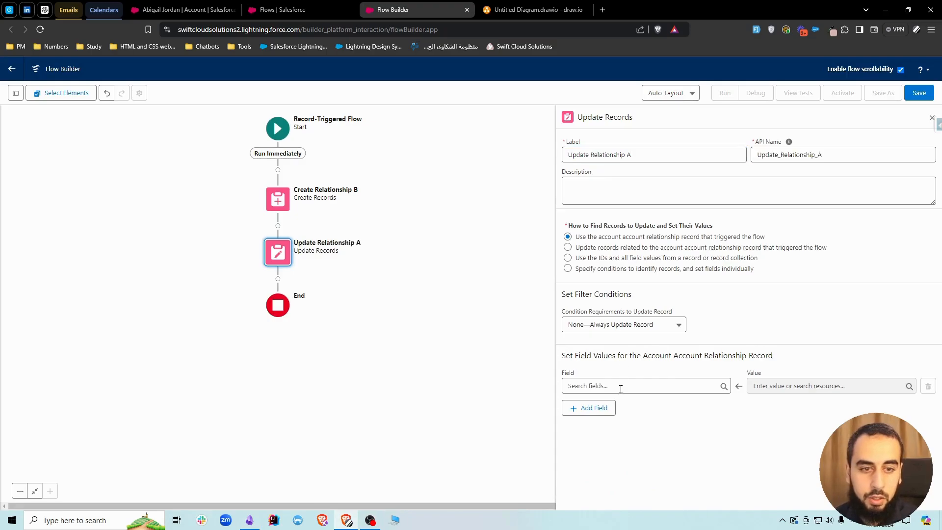
{"action": "type", "text": "related"}
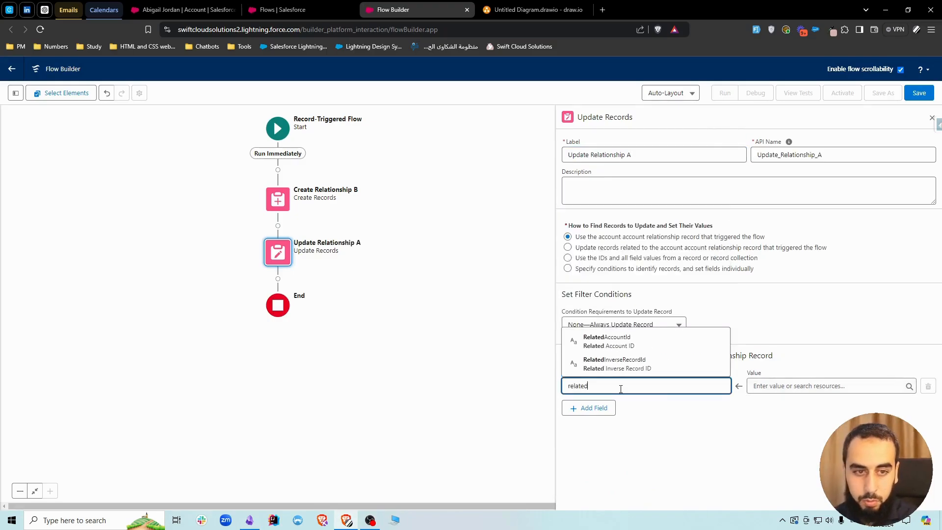
{"action": "left_click", "coordinate": [614, 364]}
{"action": "left_click", "coordinate": [783, 387]}
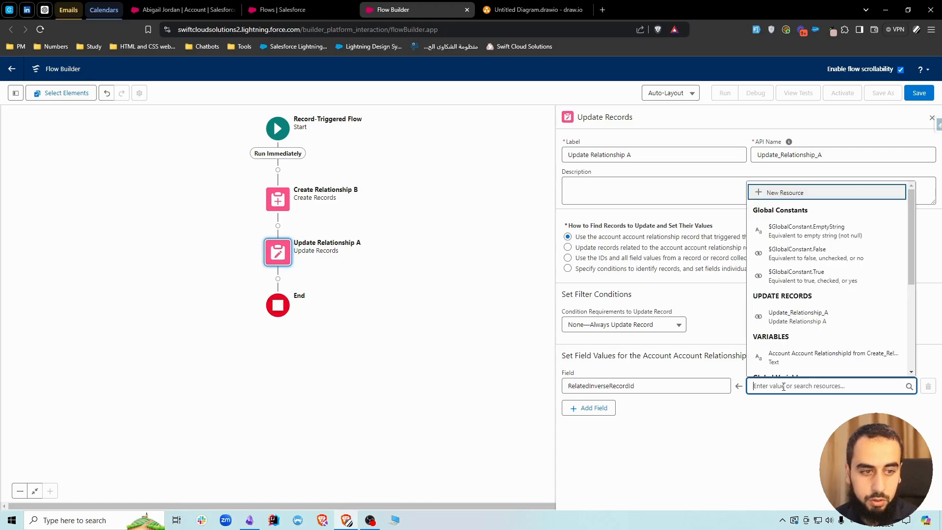
{"action": "type", "text": "creat"}
{"action": "left_click", "coordinate": [805, 359]}
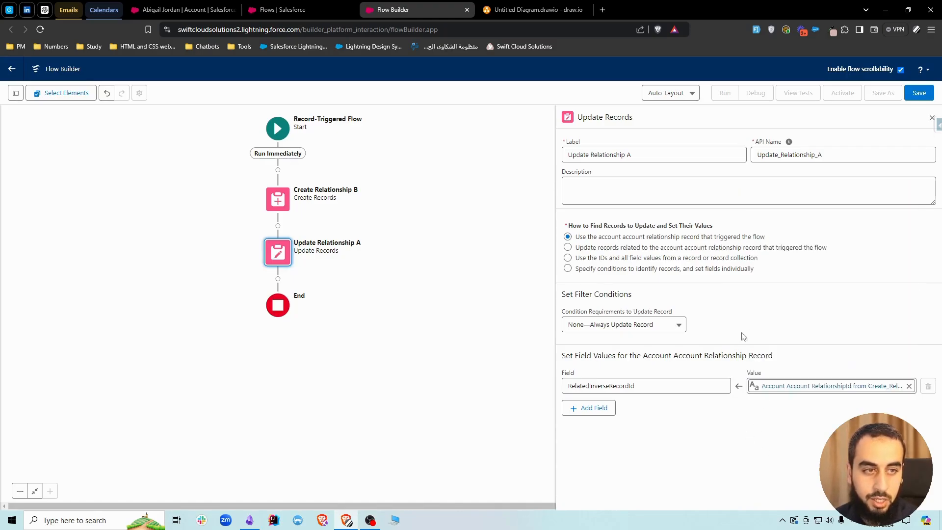
{"action": "left_click", "coordinate": [284, 135]}
Save the flow as Auto Create Relationships AAR with the description "Account Account Relationships" and activate it.
{"action": "left_click", "coordinate": [922, 93]}
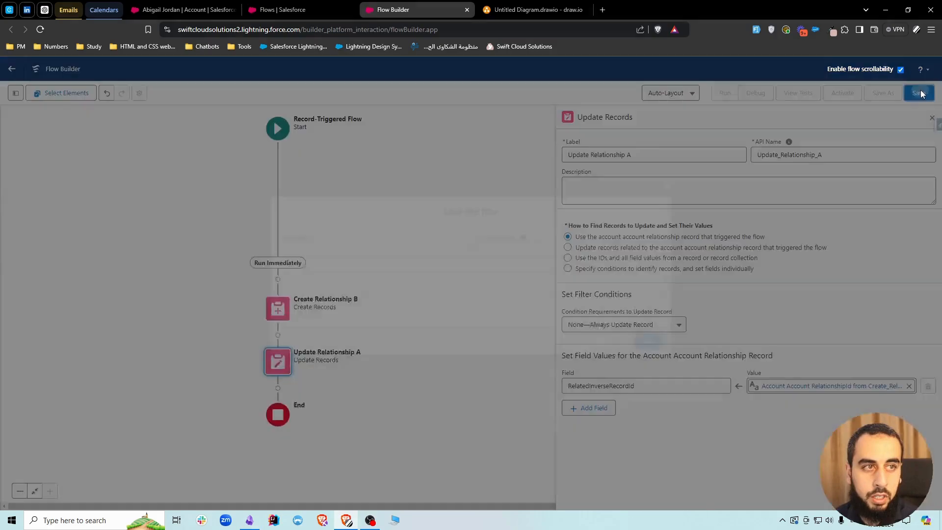
{"action": "left_click", "coordinate": [368, 247]}
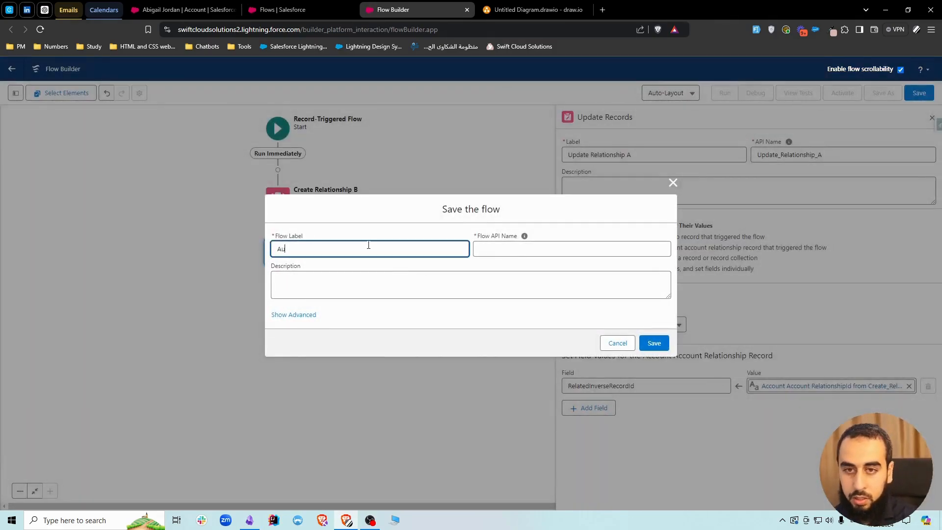
{"action": "type", "text": "Auto Cre"}
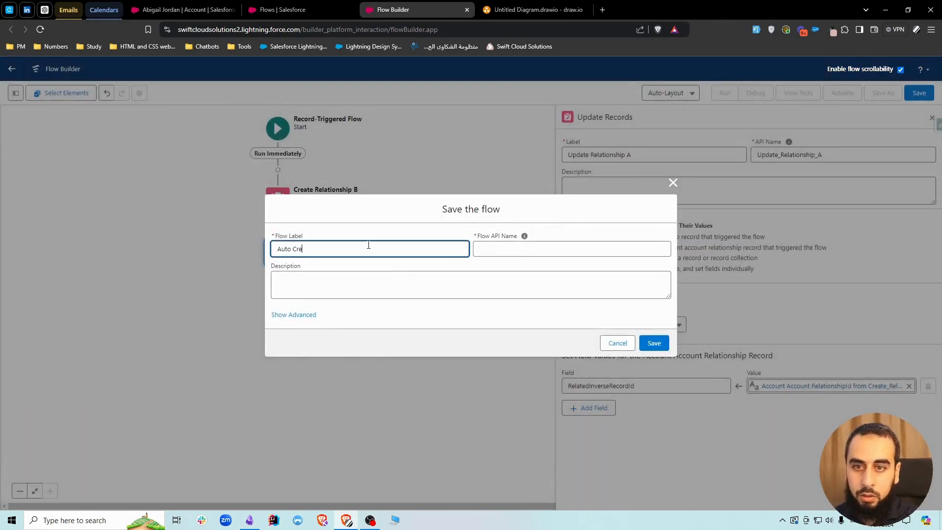
{"action": "type", "text": "ate Relationships AAR"}
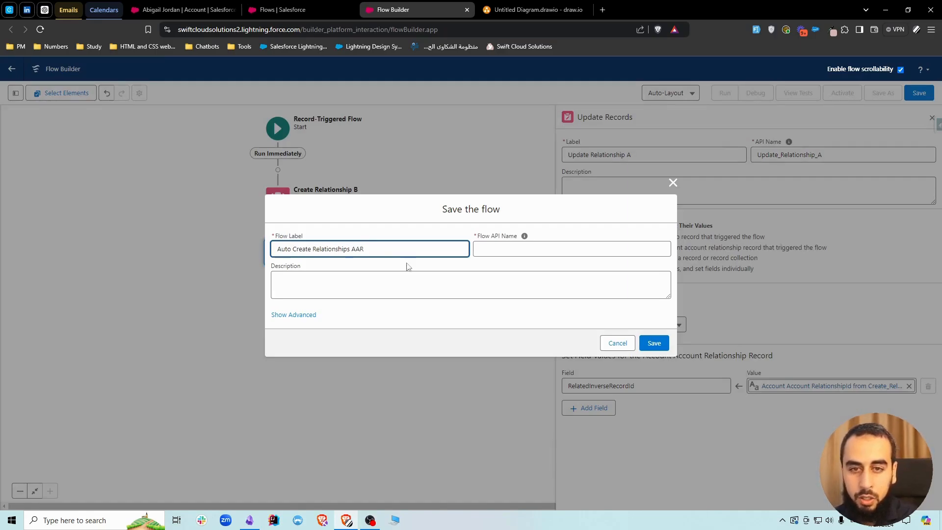
{"action": "left_click", "coordinate": [407, 266]}
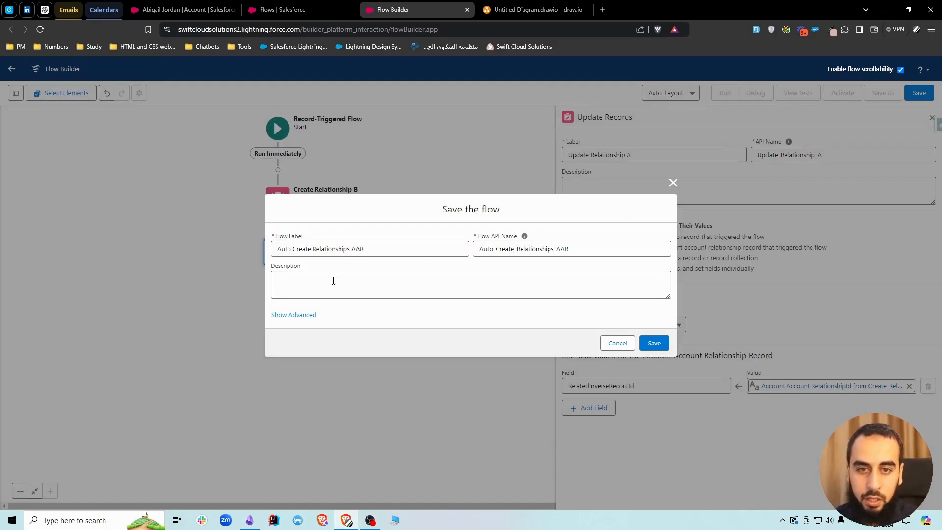
{"action": "left_click", "coordinate": [332, 279]}
{"action": "type", "text": "Ac"}
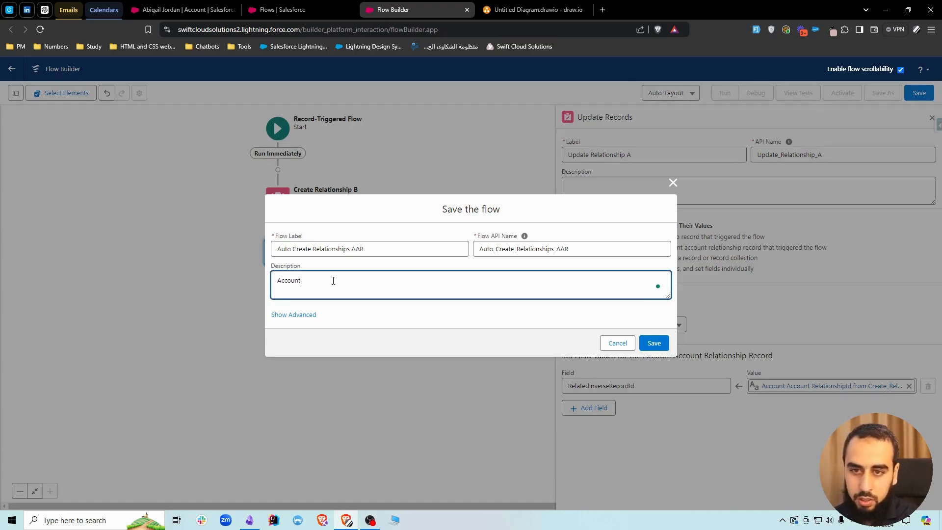
{"action": "type", "text": "count Account Relationships"}
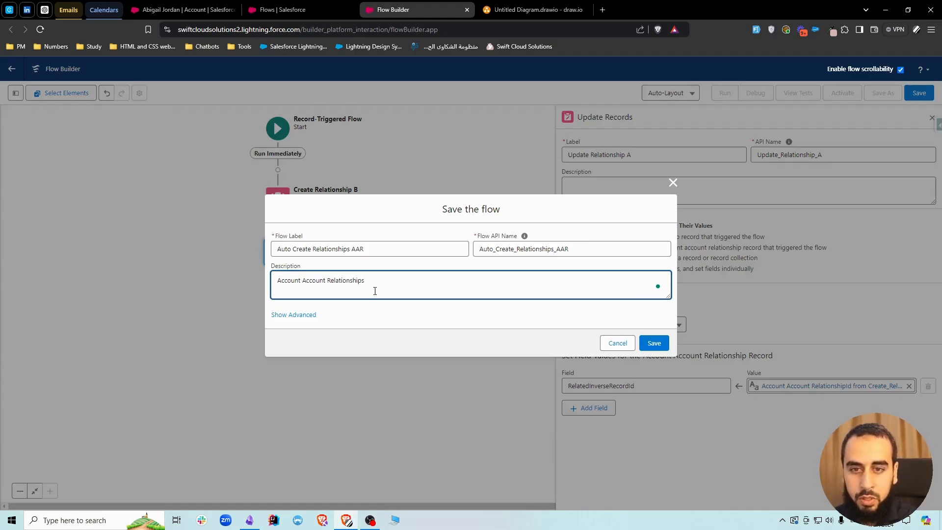
{"action": "left_click", "coordinate": [457, 309]}
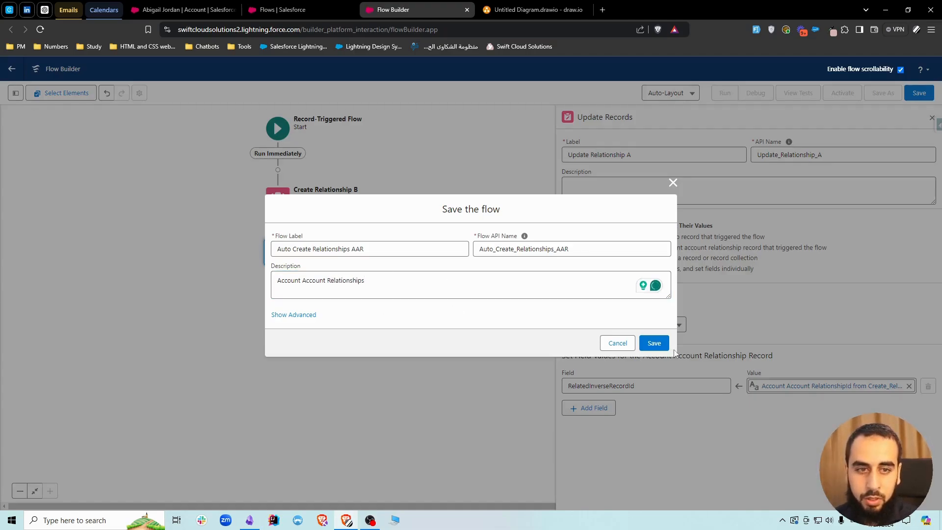
{"action": "left_click", "coordinate": [657, 344]}
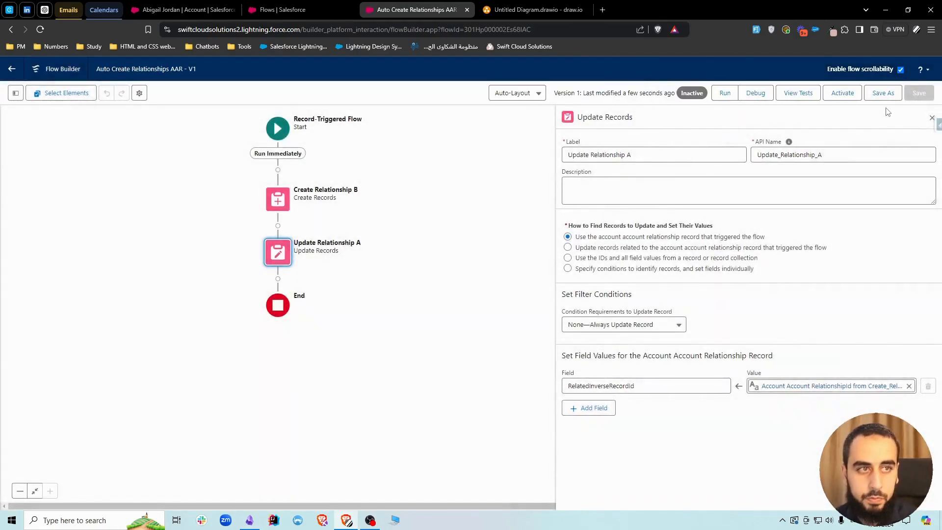
{"action": "left_click", "coordinate": [847, 96]}
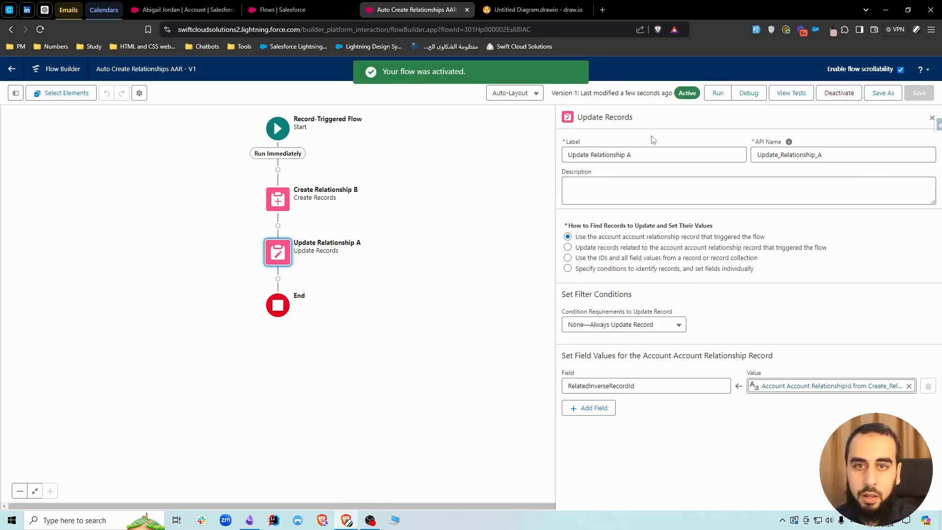
Switch to the Nonprofit Cloud accounts list, show the All Accounts view and pin it.
{"action": "left_click", "coordinate": [189, 10]}
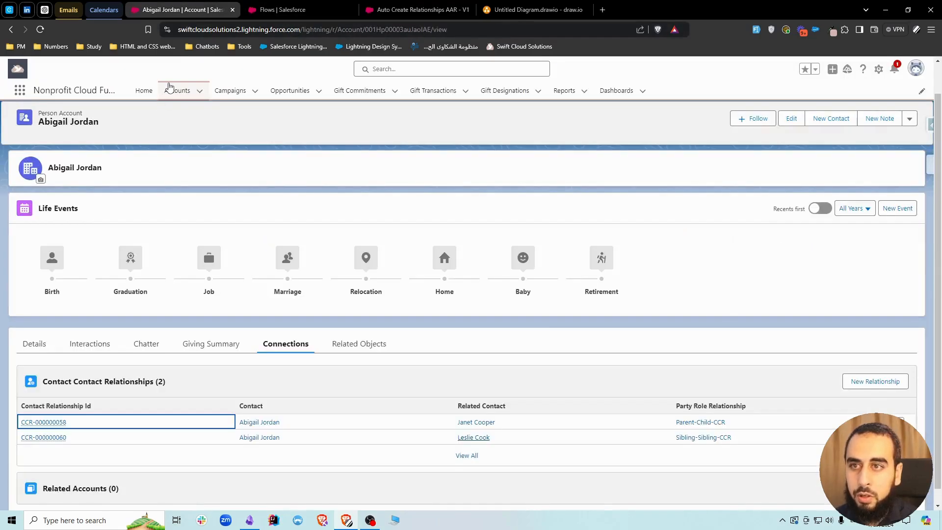
{"action": "left_click", "coordinate": [171, 89]}
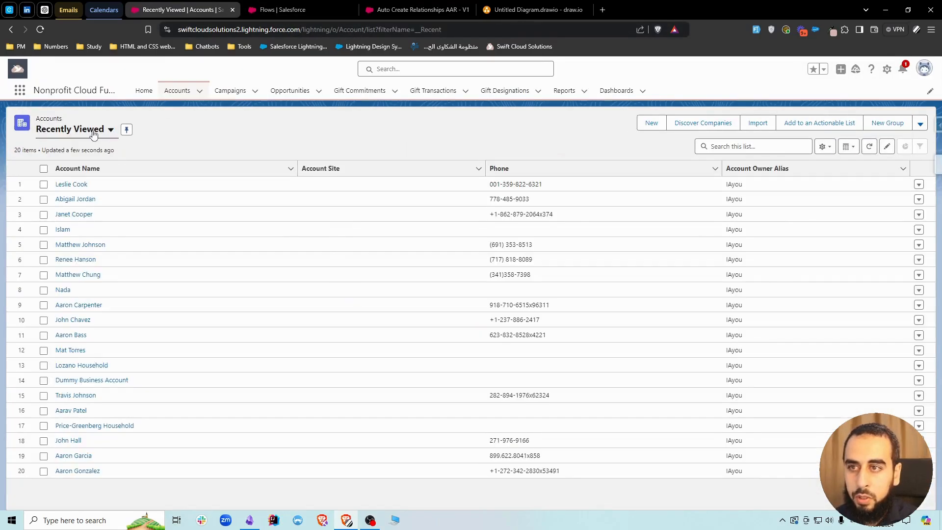
{"action": "left_click", "coordinate": [111, 130]}
{"action": "left_click", "coordinate": [79, 166]}
{"action": "left_click", "coordinate": [110, 129]}
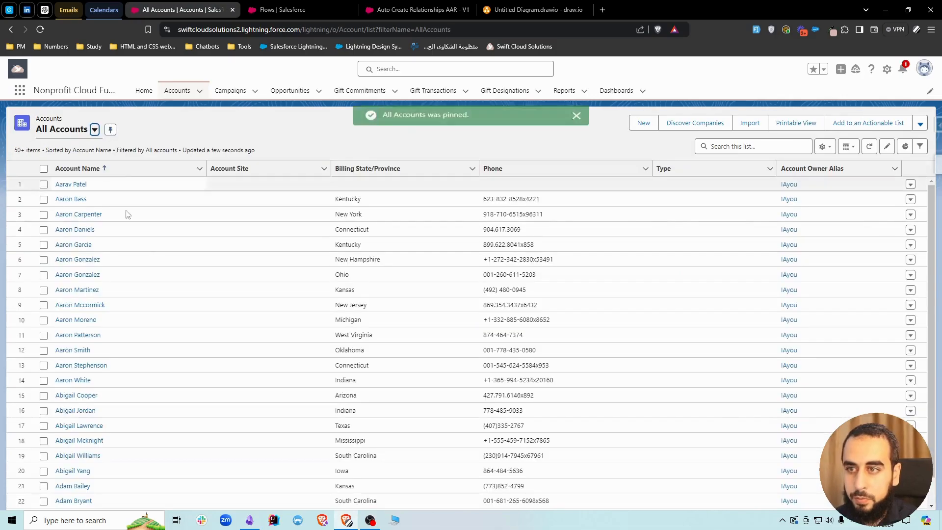
{"action": "left_click", "coordinate": [83, 133]}
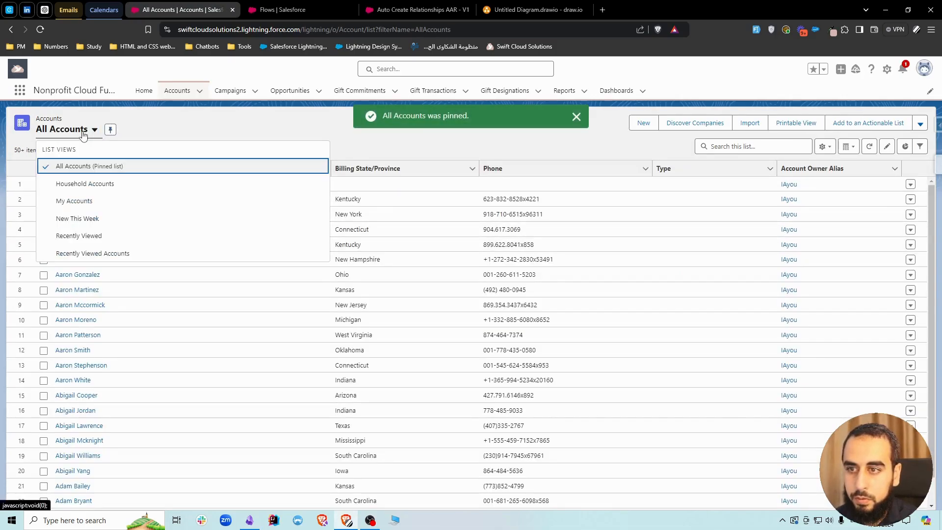
{"action": "left_click", "coordinate": [83, 133]}
Search globally for "household" and open the first household account suggested.
{"action": "scroll", "coordinate": [192, 300], "scroll_direction": "down", "scroll_amount": 9}
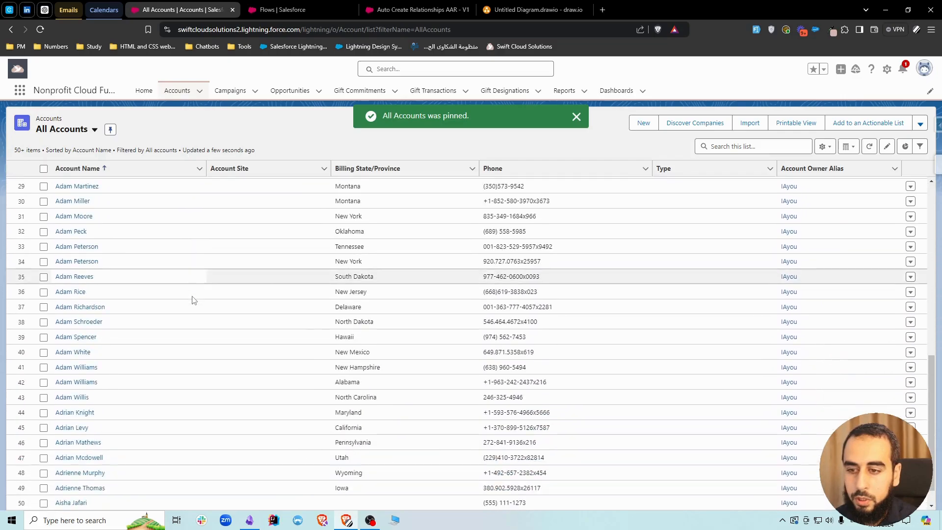
{"action": "scroll", "coordinate": [192, 300], "scroll_direction": "down", "scroll_amount": 15}
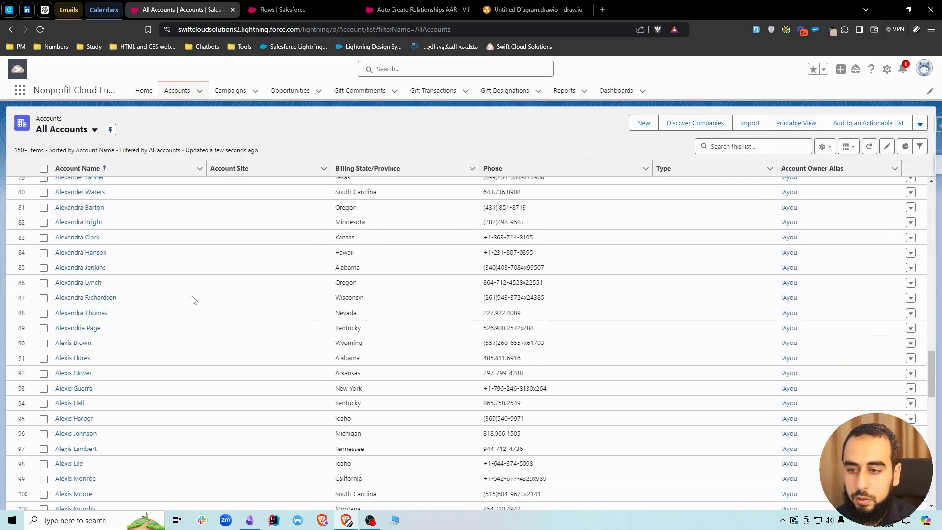
{"action": "scroll", "coordinate": [193, 300], "scroll_direction": "down", "scroll_amount": 16}
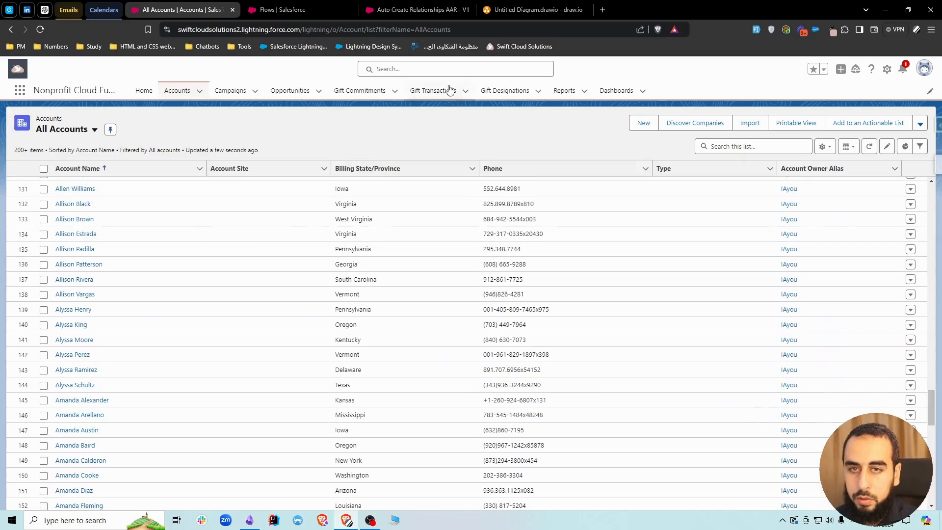
{"action": "left_click", "coordinate": [427, 68]}
{"action": "type", "text": "house"}
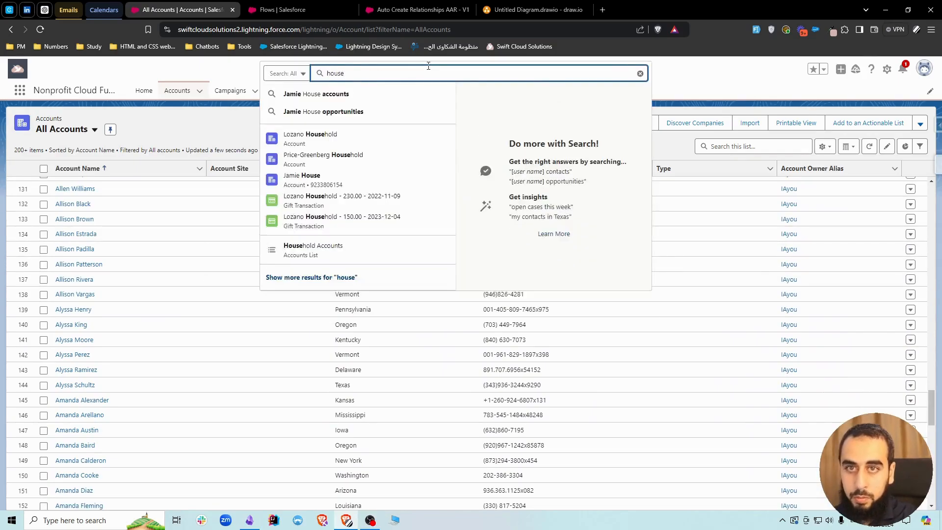
{"action": "type", "text": "hold"}
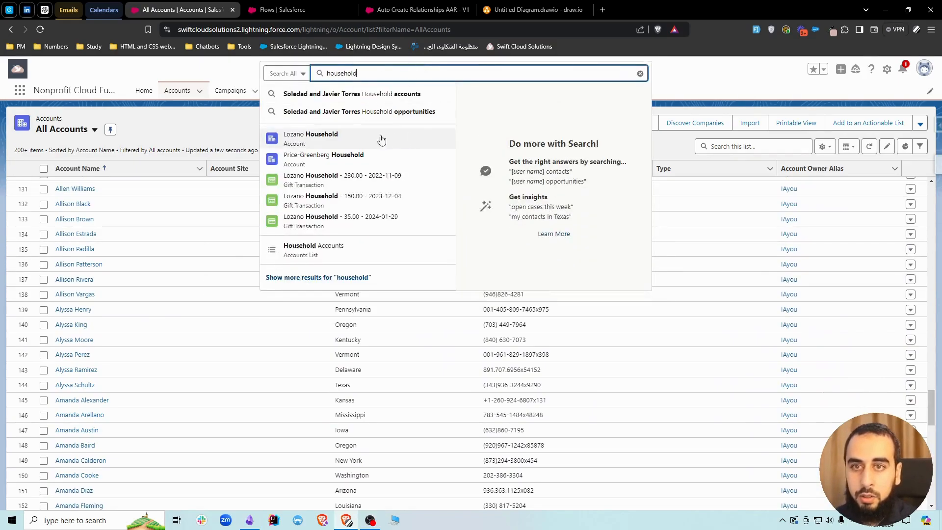
{"action": "left_click", "coordinate": [326, 142]}
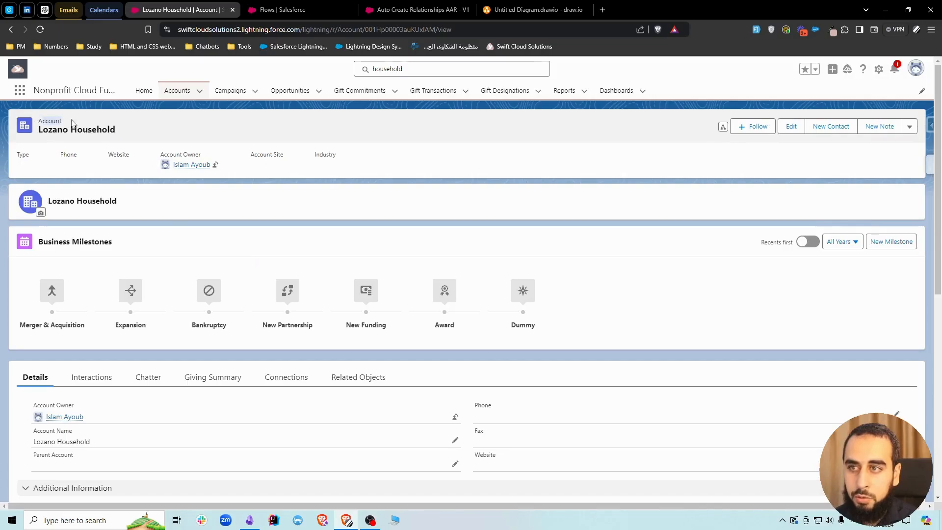
Start a new Account Account Relationship from the household's connections and set the hyphenated household found with "price" as the related account.
{"action": "left_click", "coordinate": [298, 378]}
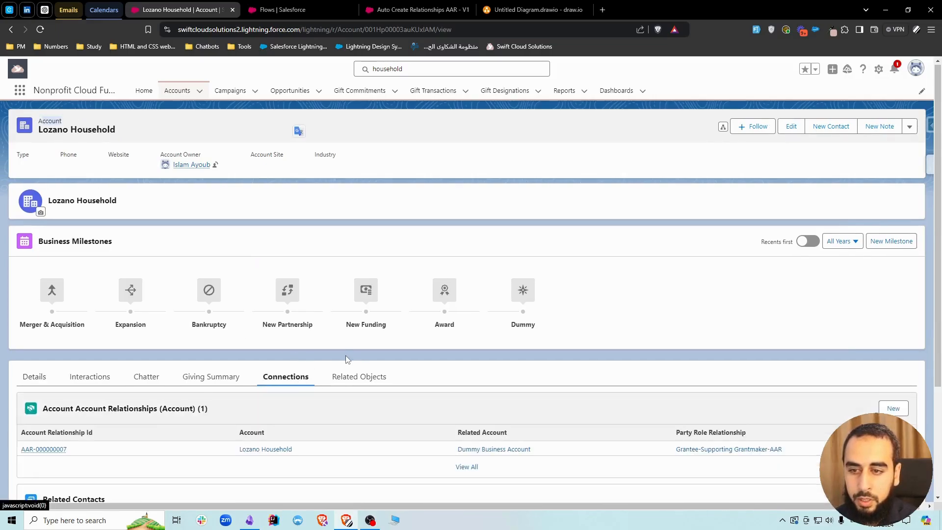
{"action": "scroll", "coordinate": [347, 357], "scroll_direction": "down", "scroll_amount": 2}
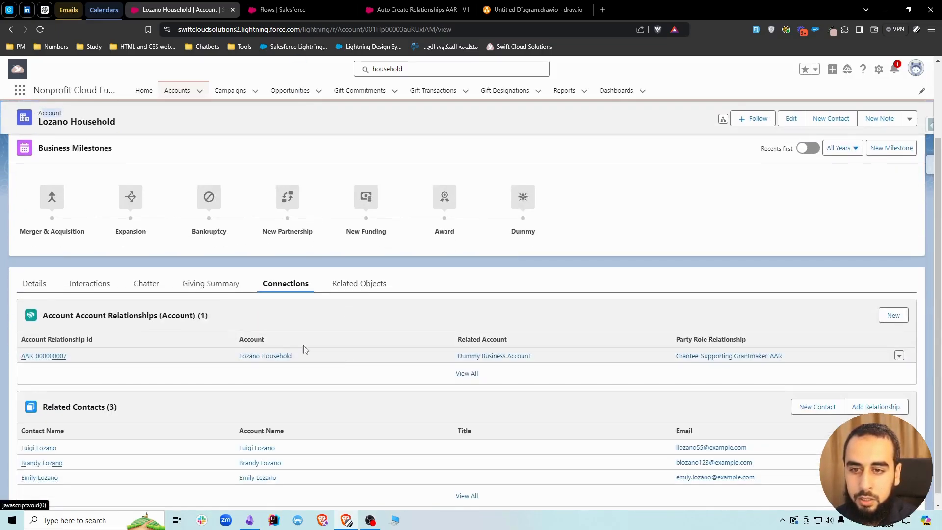
{"action": "left_click", "coordinate": [893, 315]}
{"action": "left_click", "coordinate": [511, 246]}
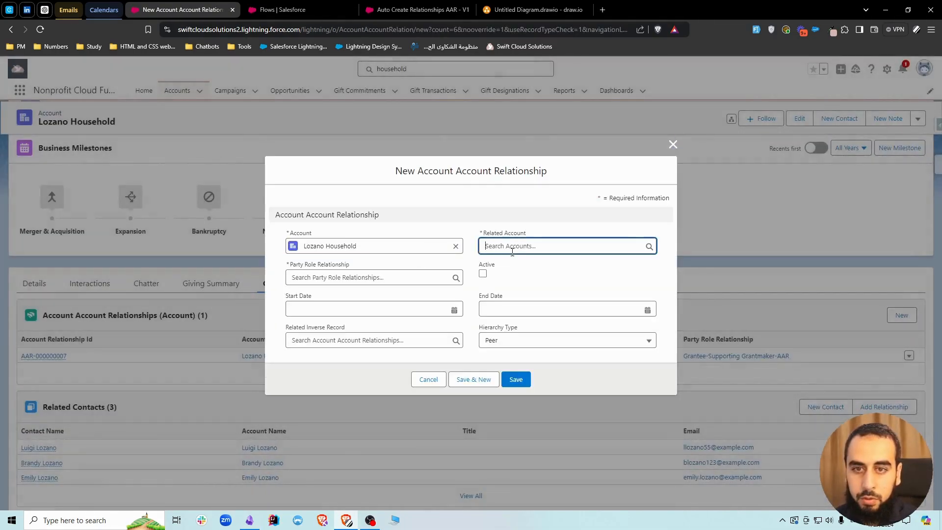
{"action": "type", "text": "price"}
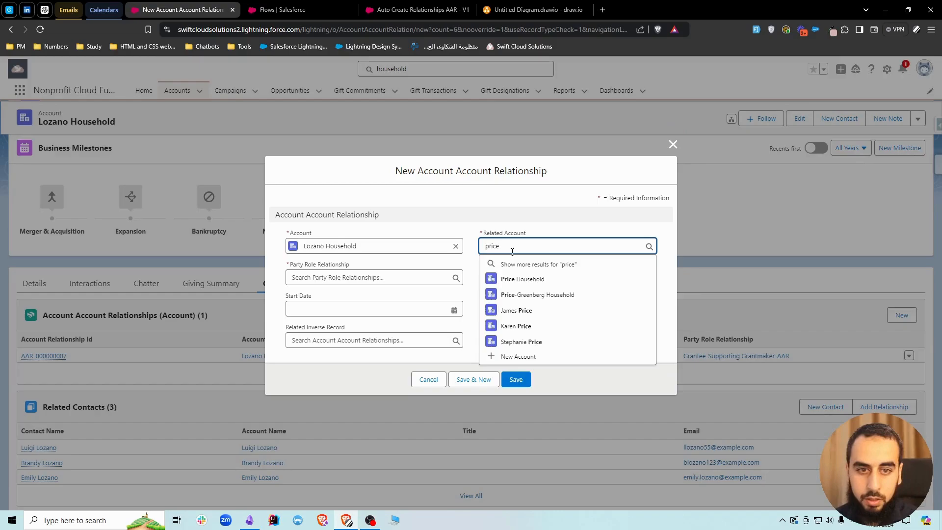
{"action": "left_click", "coordinate": [558, 296]}
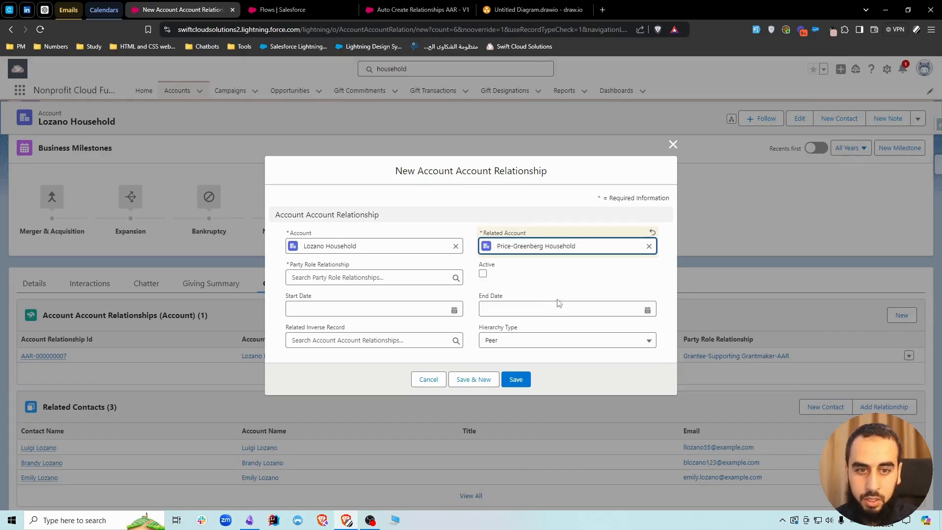
Search party role relationships for "aar" and choose Financial Advisory Client-Financial Advisory Firm-AAR.
{"action": "left_click", "coordinate": [408, 277]}
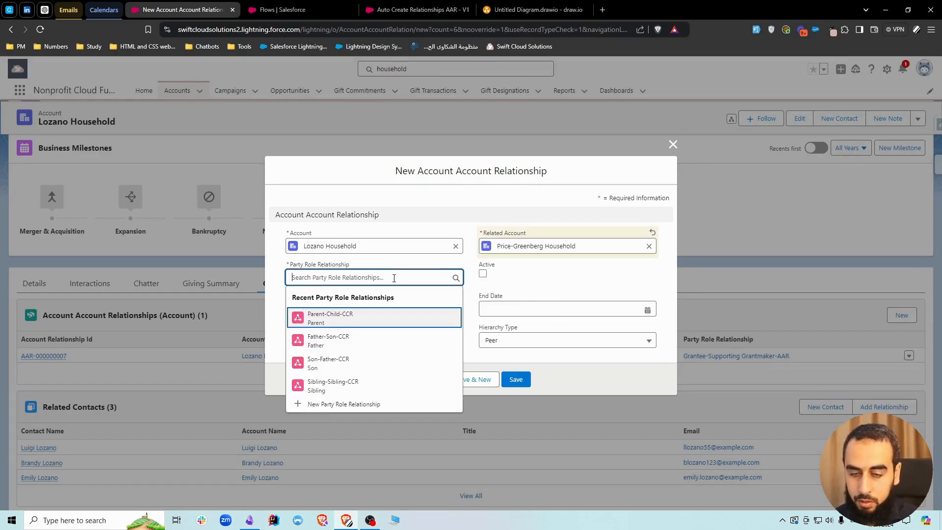
{"action": "type", "text": "aar"}
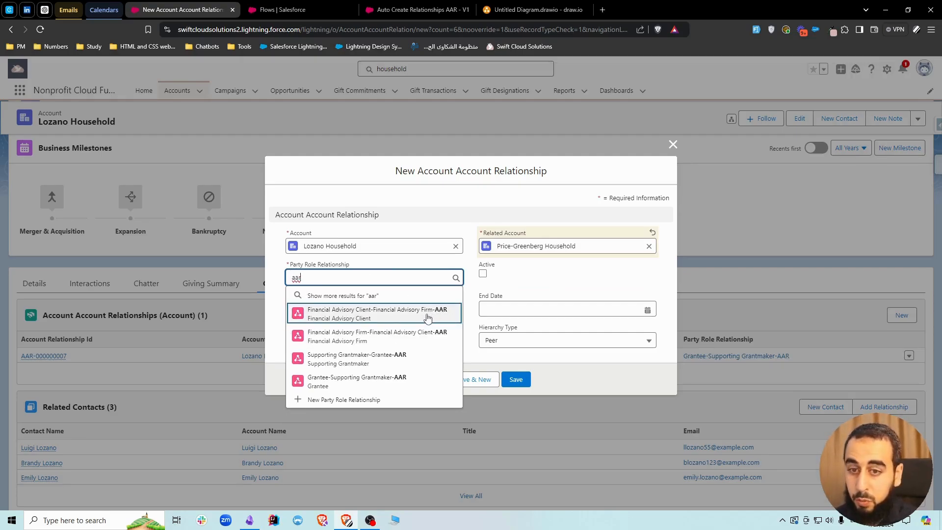
{"action": "left_click", "coordinate": [337, 316]}
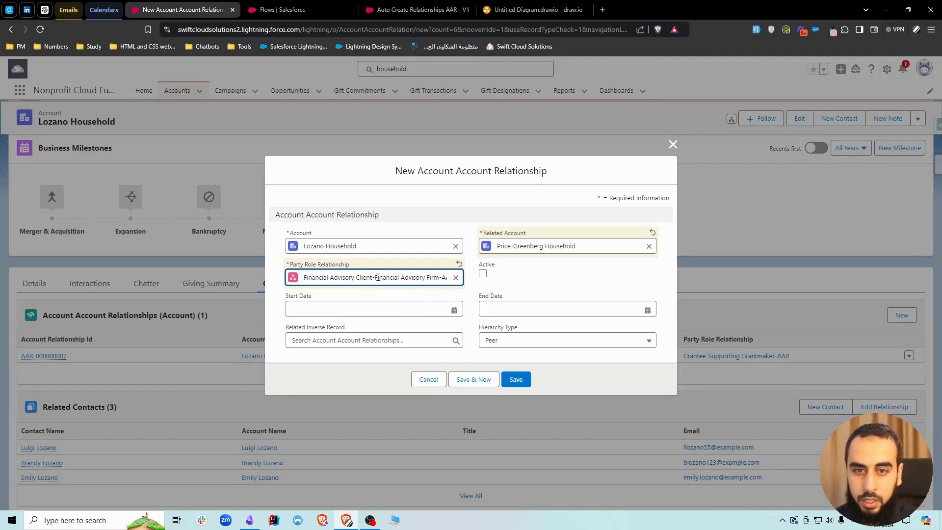
{"action": "left_click_drag", "start_coordinate": [426, 278], "coordinate": [440, 278]}
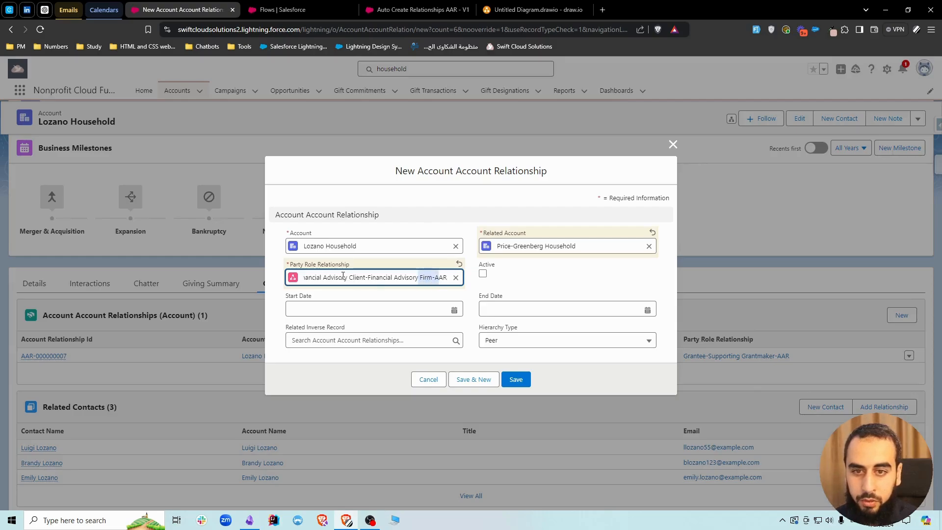
Mark the relationship active, date it from 7/1/2024 to 7/31/2024, and save it.
{"action": "left_click", "coordinate": [482, 273]}
{"action": "left_click", "coordinate": [353, 309]}
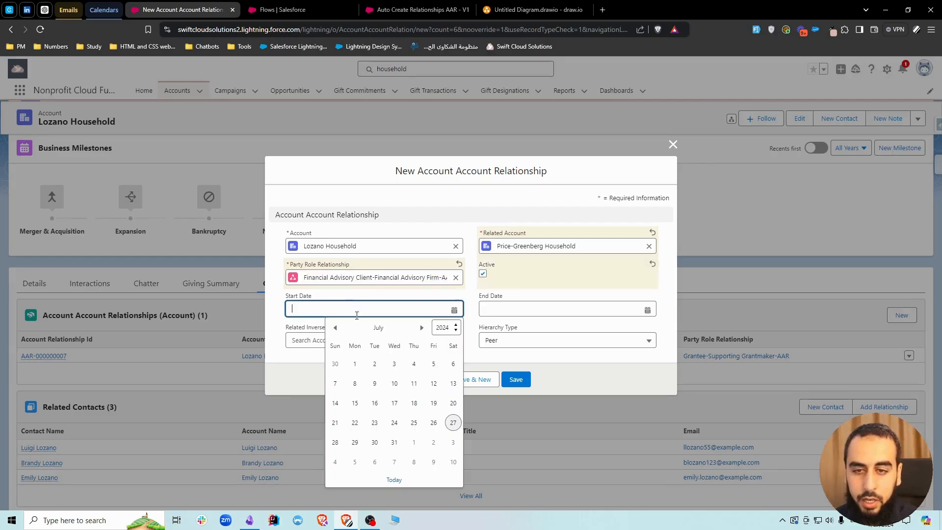
{"action": "left_click", "coordinate": [355, 363]}
{"action": "left_click", "coordinate": [505, 309]}
{"action": "left_click", "coordinate": [588, 442]}
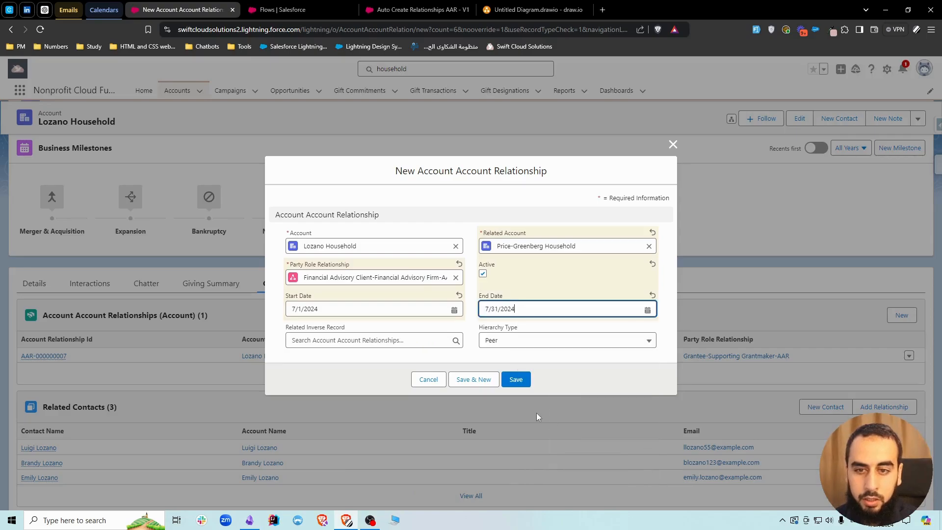
{"action": "left_click", "coordinate": [513, 374]}
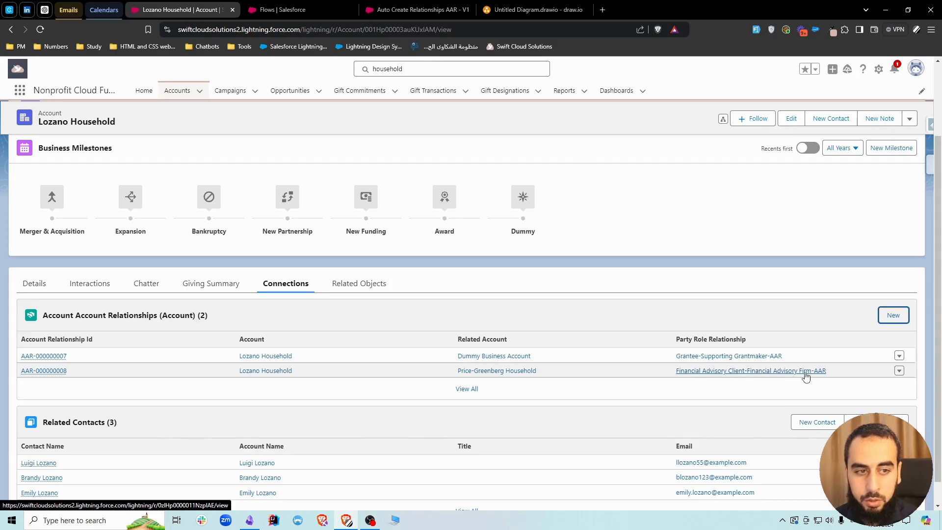
Check the inverse relationship in the related household's connections and follow its Related Inverse Record link to the original relationship.
{"action": "left_click", "coordinate": [515, 372]}
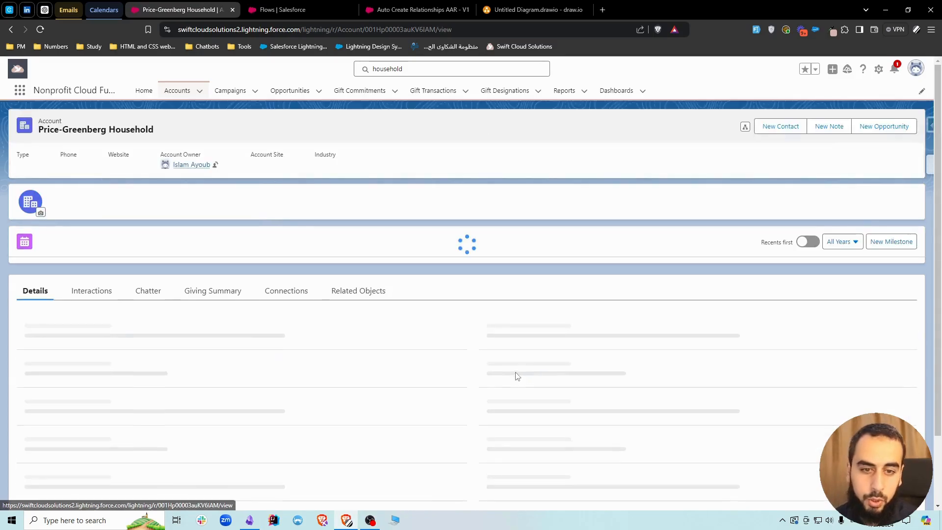
{"action": "left_click", "coordinate": [286, 377]}
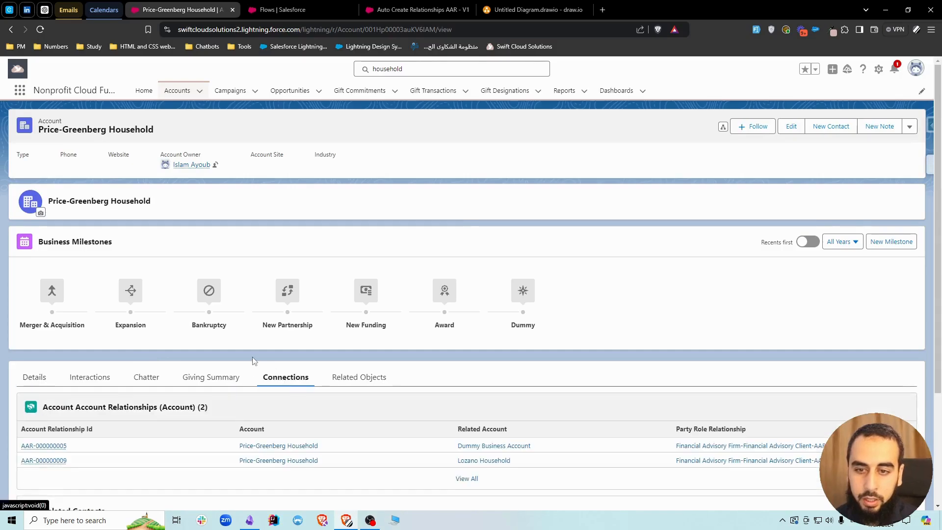
{"action": "scroll", "coordinate": [252, 358], "scroll_direction": "down", "scroll_amount": 1}
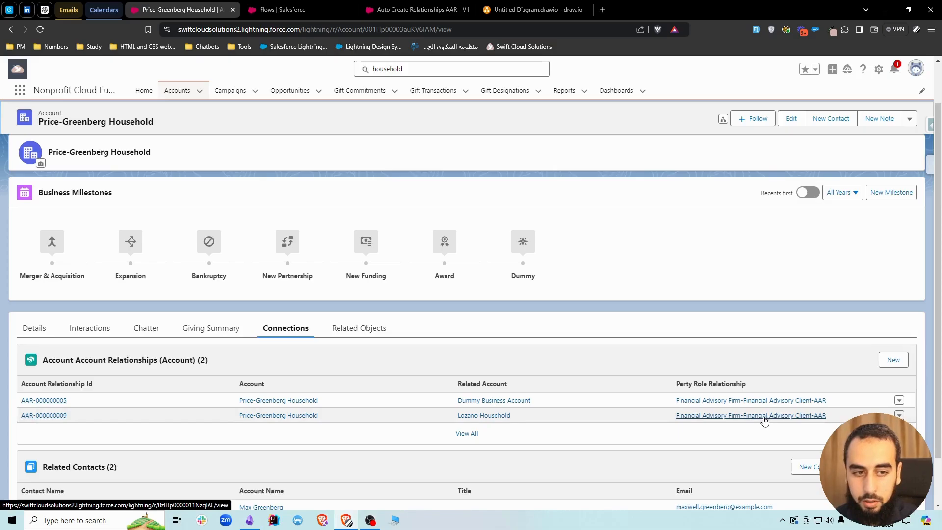
{"action": "left_click", "coordinate": [56, 416]}
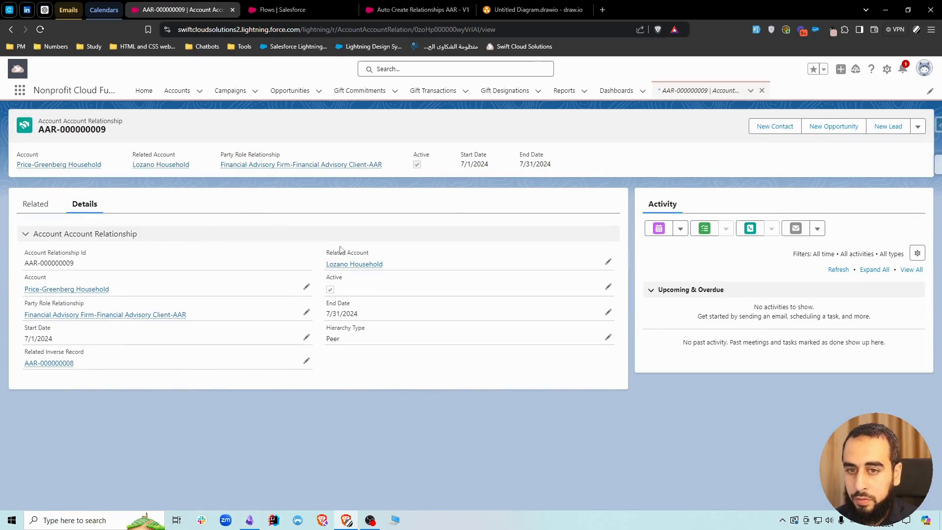
{"action": "left_click", "coordinate": [57, 364]}
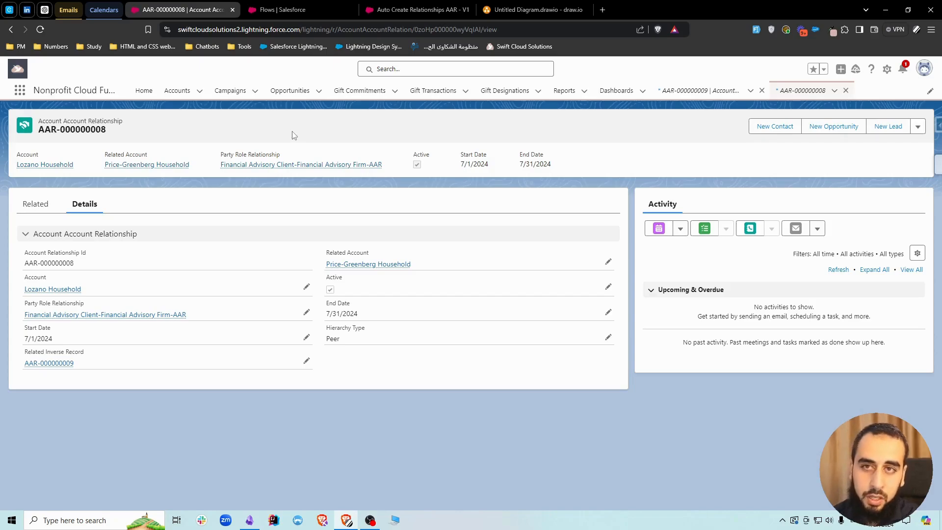
{"action": "left_click", "coordinate": [282, 9]}
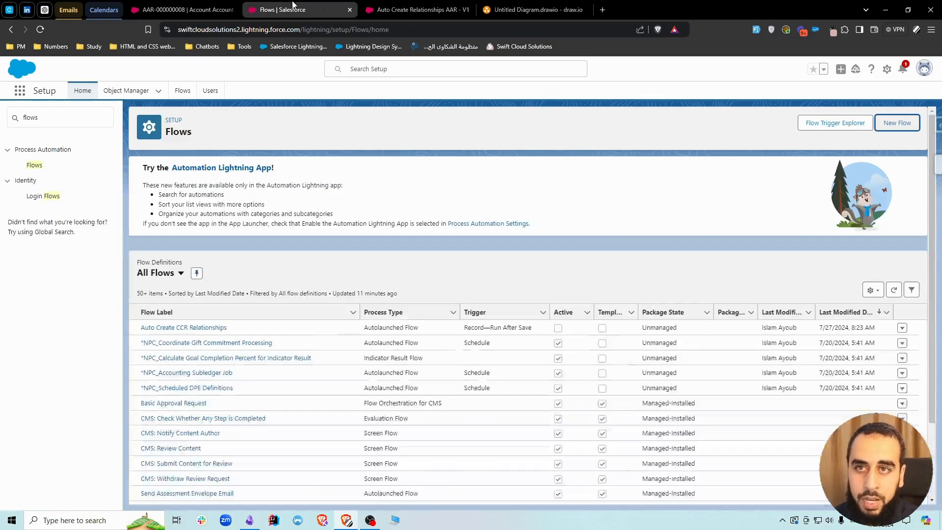
{"action": "left_click", "coordinate": [416, 10]}
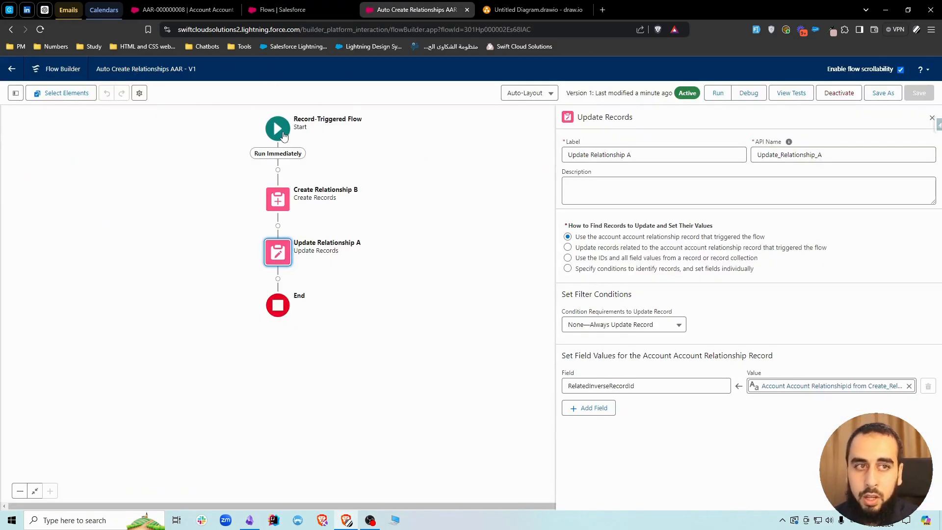
{"action": "left_click", "coordinate": [184, 10]}
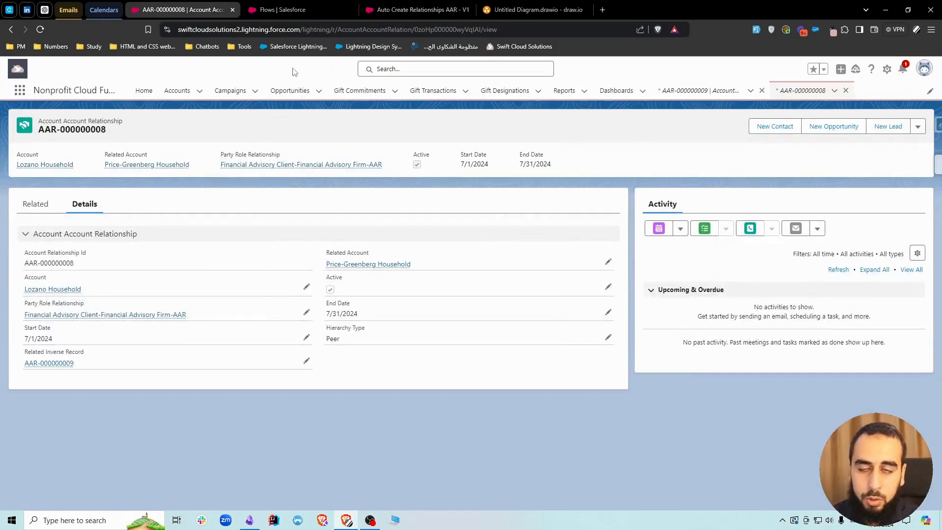